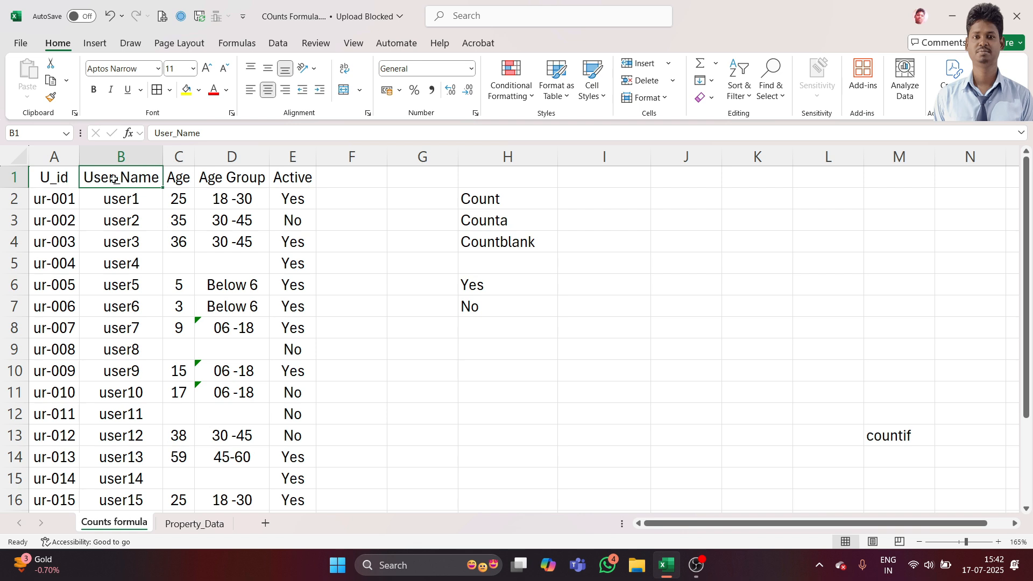
- Examine the user table's column headers, the Count label and the first values in the Age column
click(167, 177)
click(208, 176)
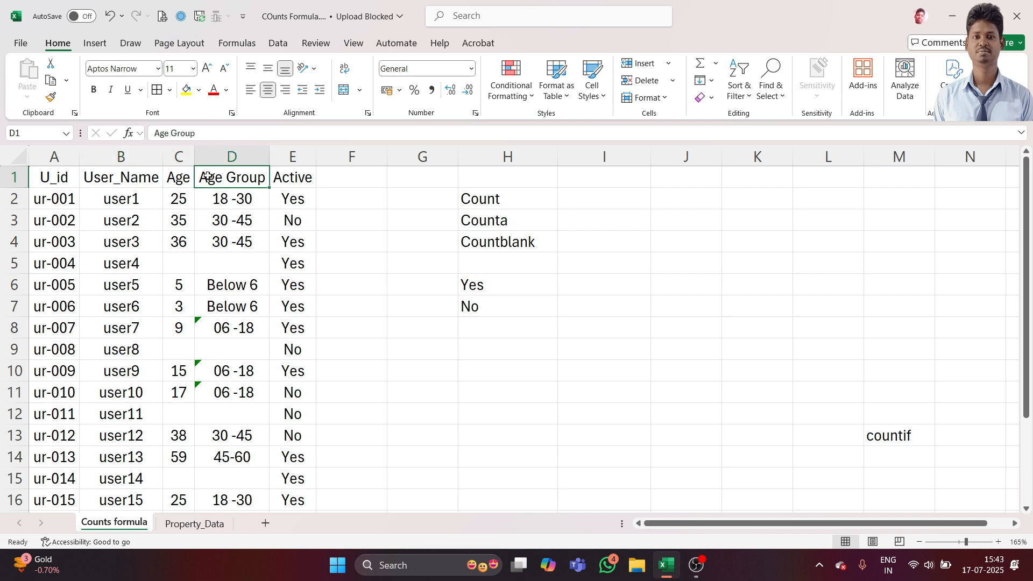
click(279, 181)
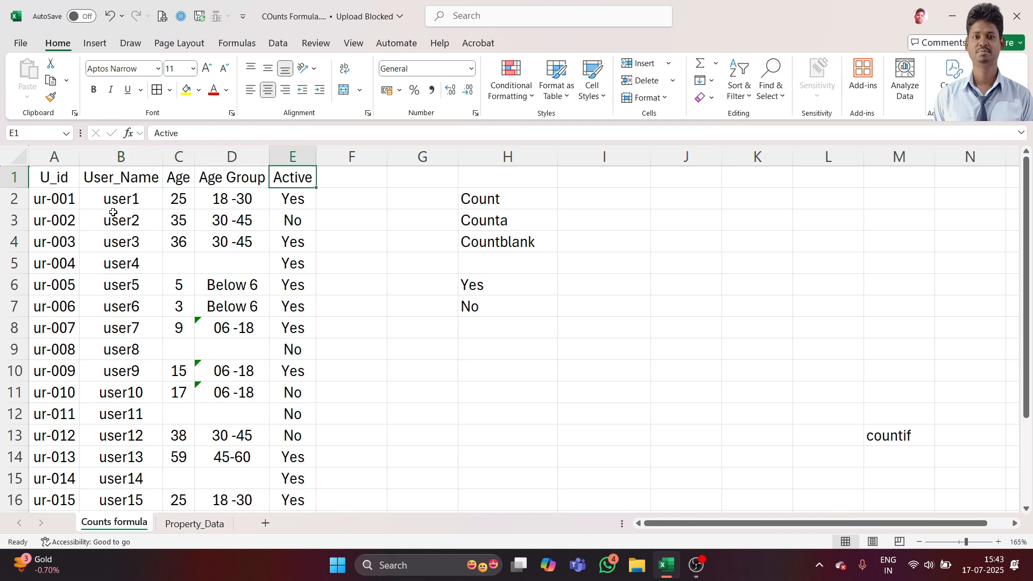
click(504, 203)
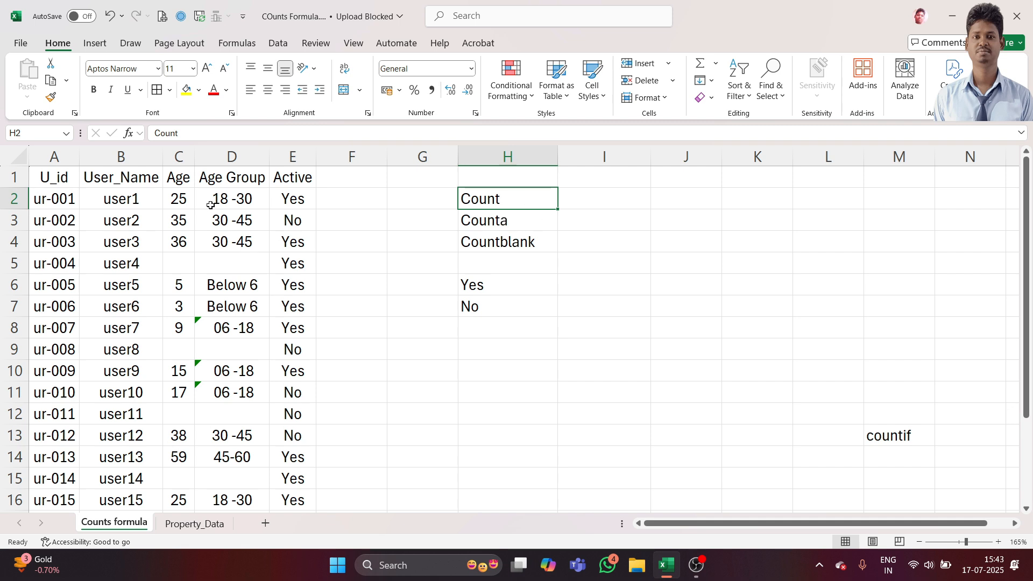
click(177, 195)
drag(177, 195, 192, 242)
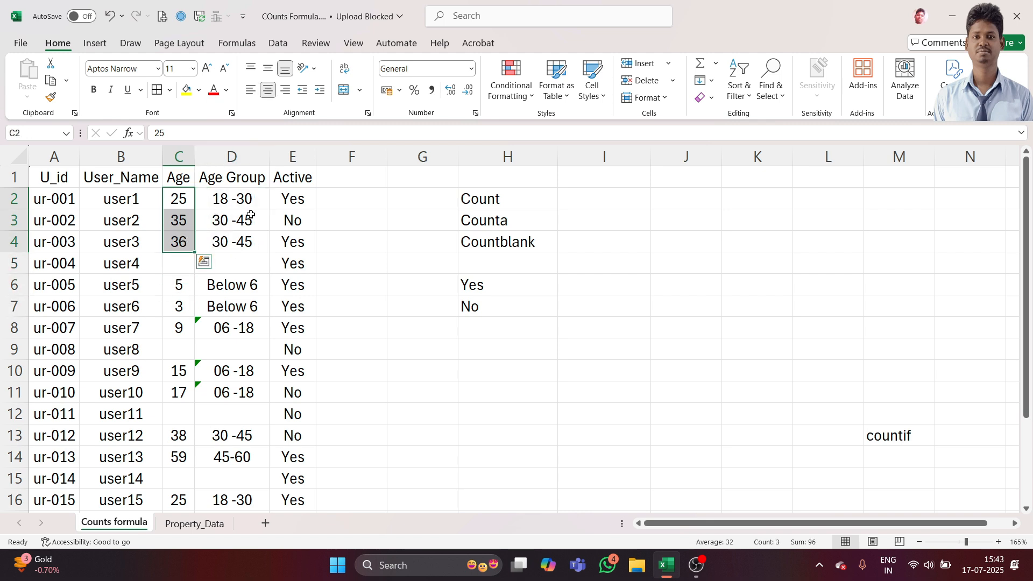
- Enter =COUNT(C2:C20) in cell I2 to count the numeric values in the Age column
click(561, 203)
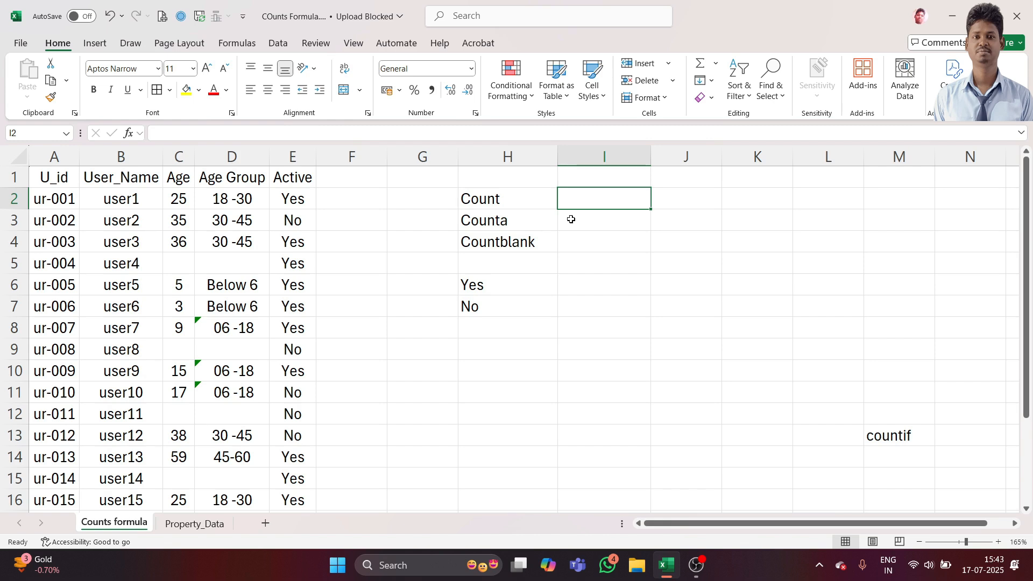
text(=count)
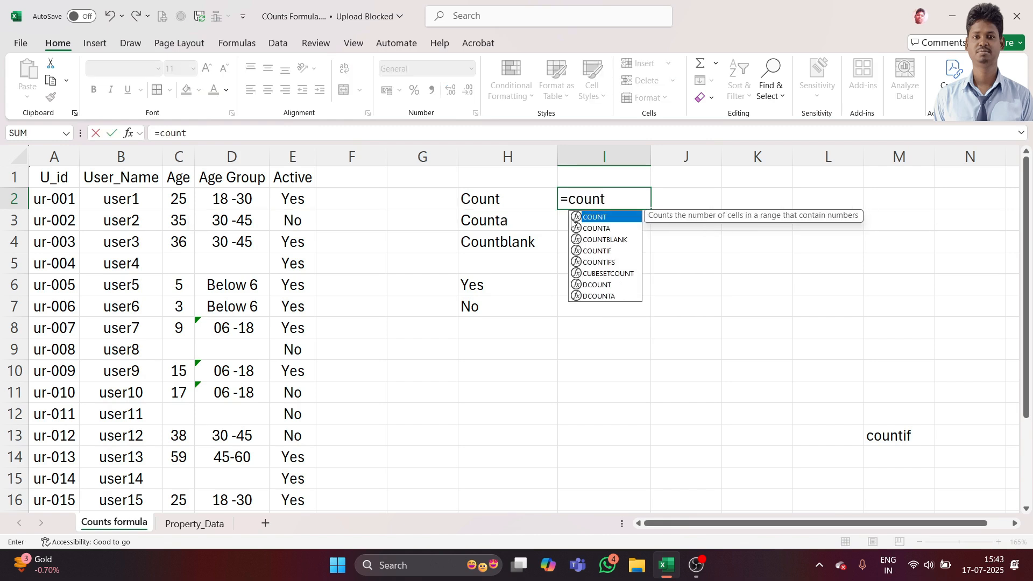
double_click(572, 217)
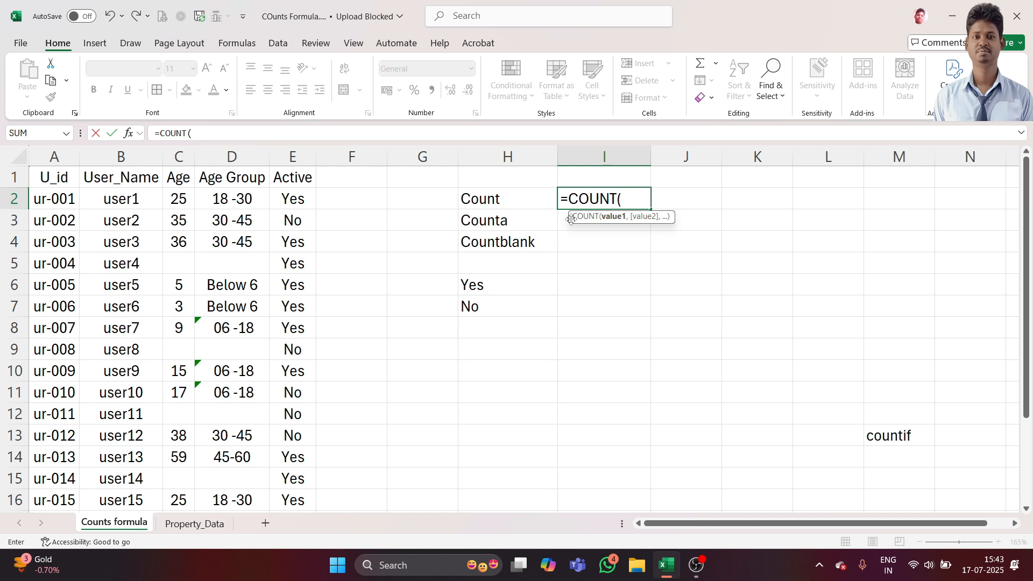
click(167, 197)
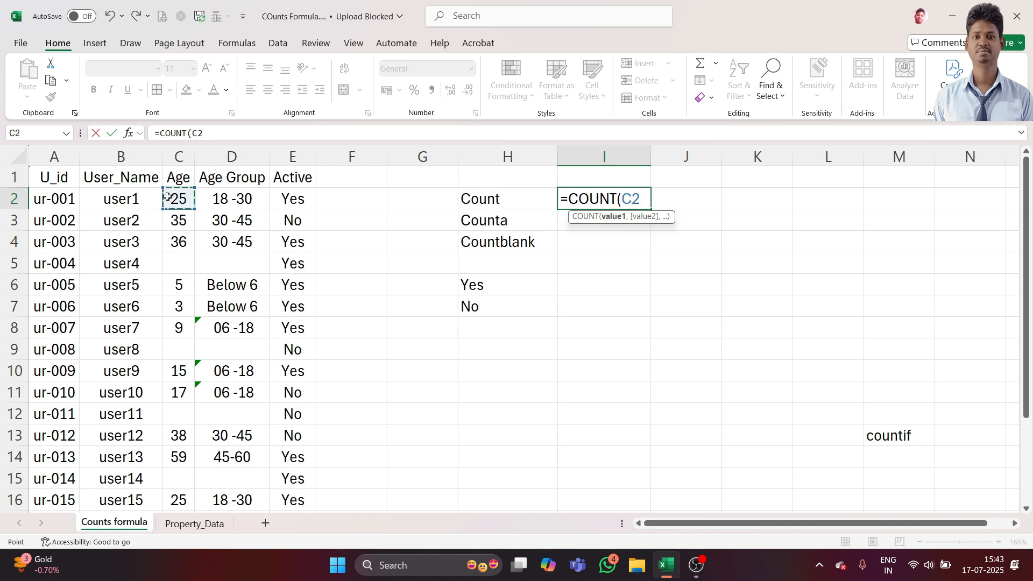
key(shift+Down)
key(shift+Down)
key(shift+Down)
key(shift+Down)
key(shift+Down)
key(shift+Down)
key(shift+Down)
key(shift+Down)
key(shift+Down)
key(shift+Down)
key(shift+Down)
key(shift+Down)
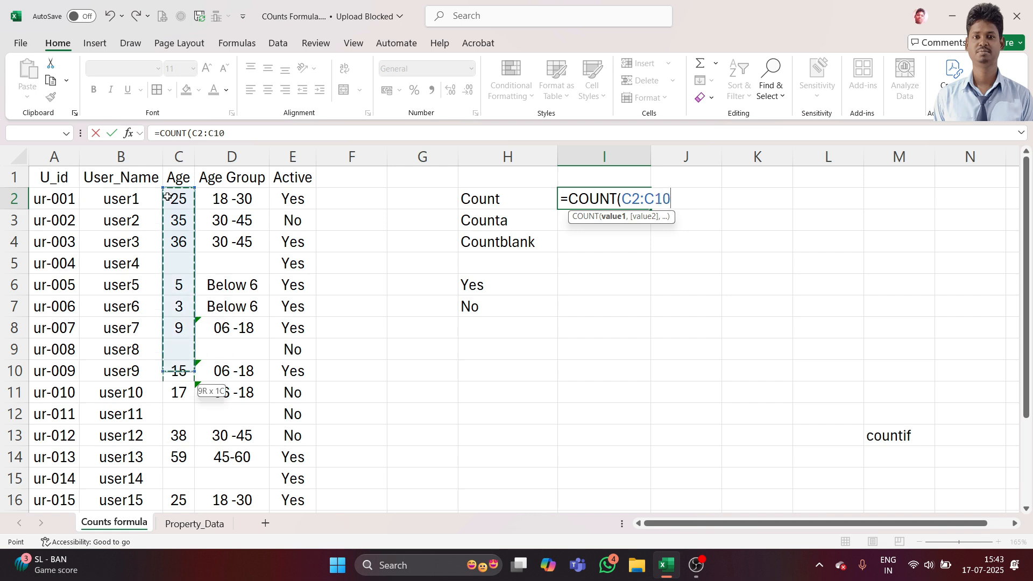
key(shift+Down)
key(shift+Down)
key(shift+Down)
key(shift+Down)
key(shift+Down)
key(shift+Down)
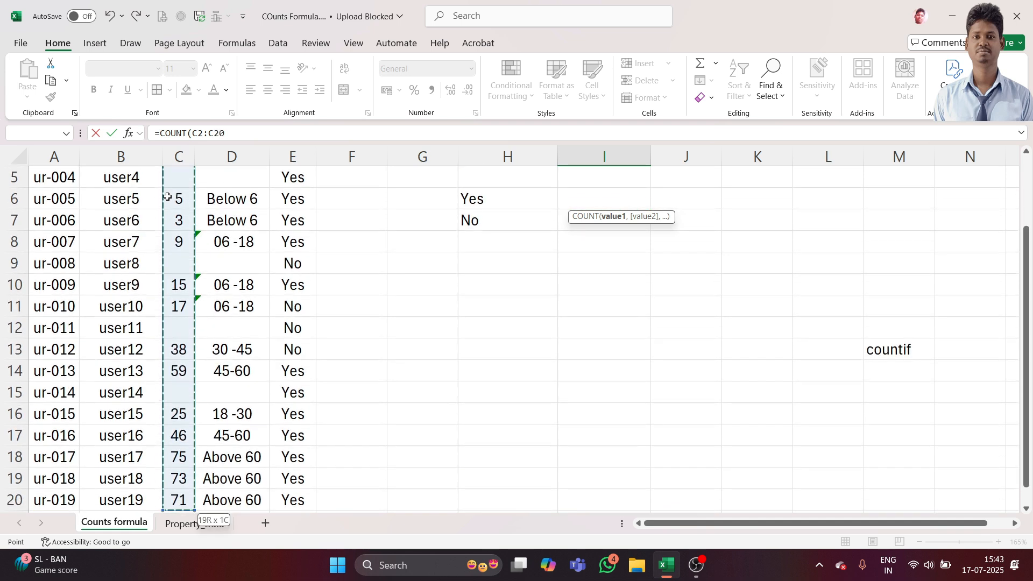
scroll(167, 197, up, 2)
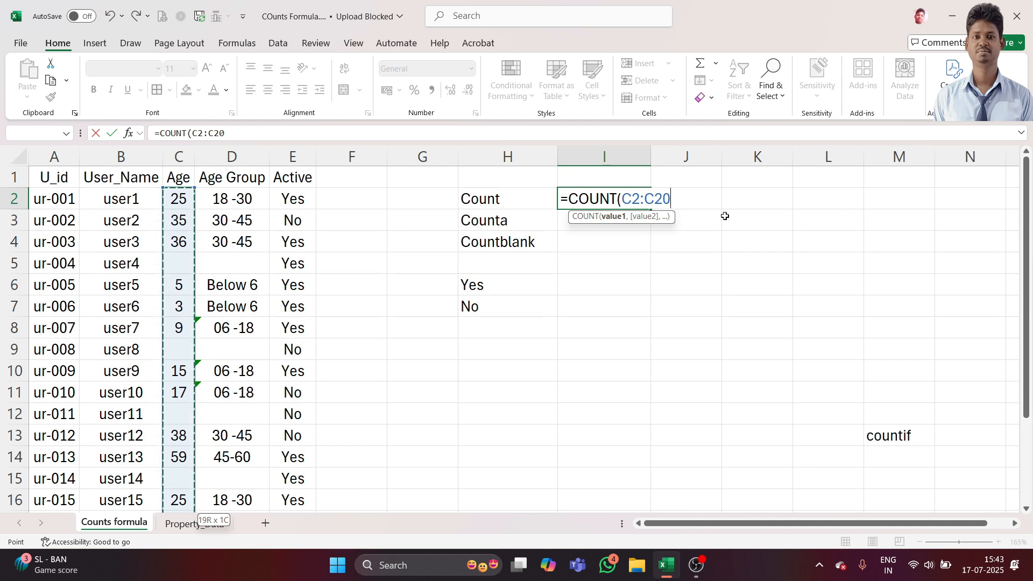
text())
key(Return)
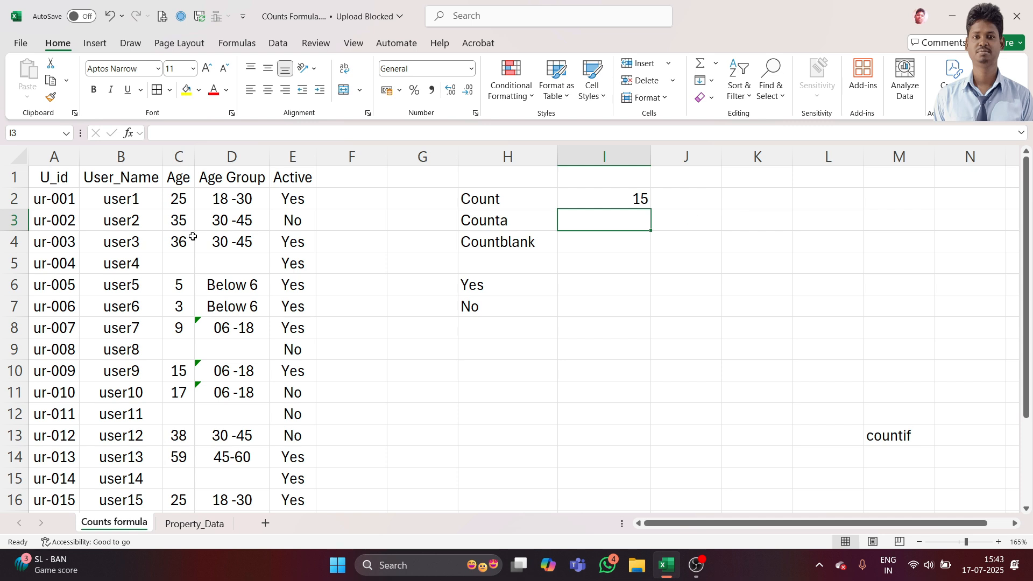
click(229, 195)
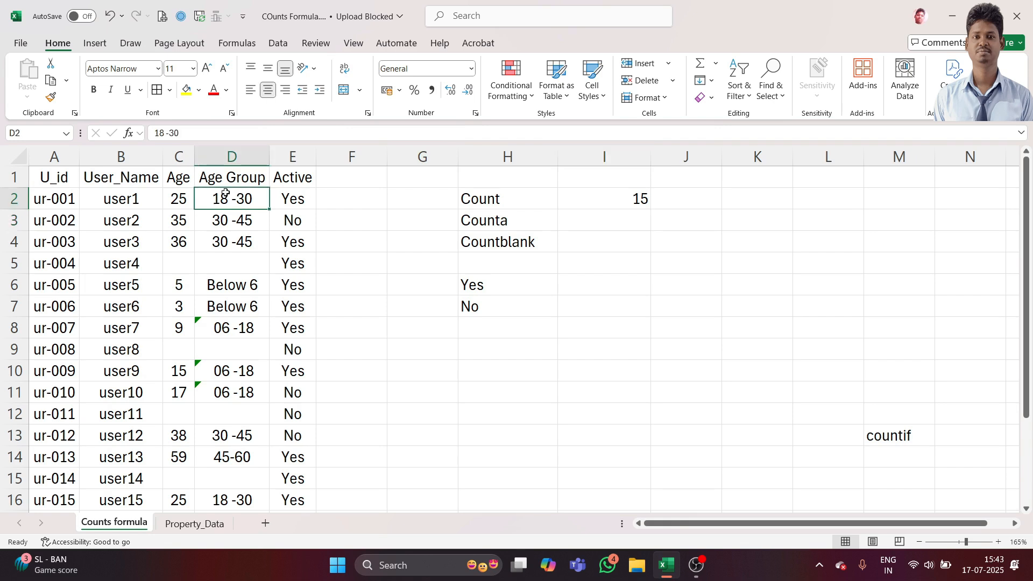
click(248, 215)
click(225, 198)
click(300, 221)
click(225, 205)
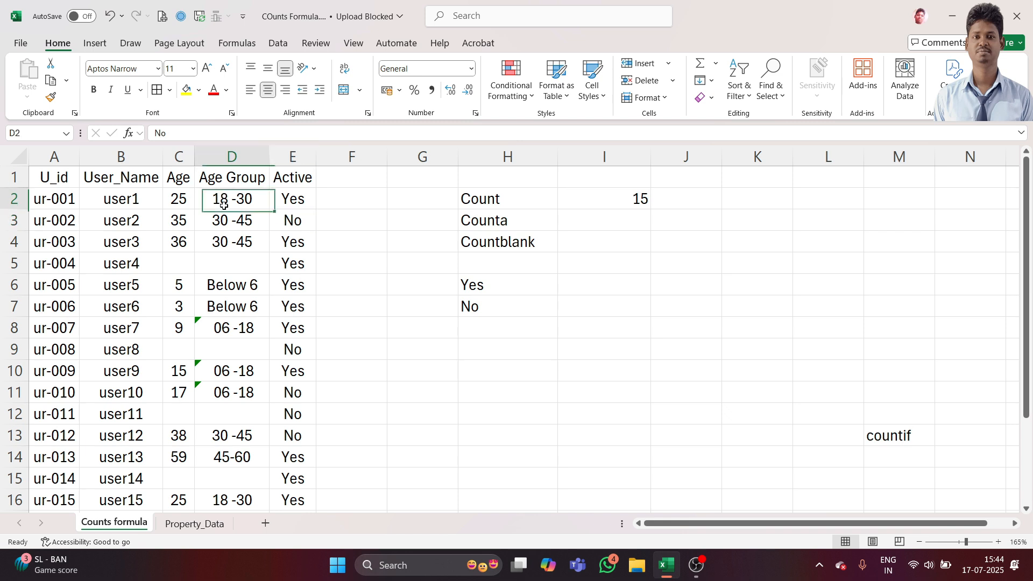
- Try counting the Age Group entries by entering =COUNT(D2:D20) in cell I3
click(624, 218)
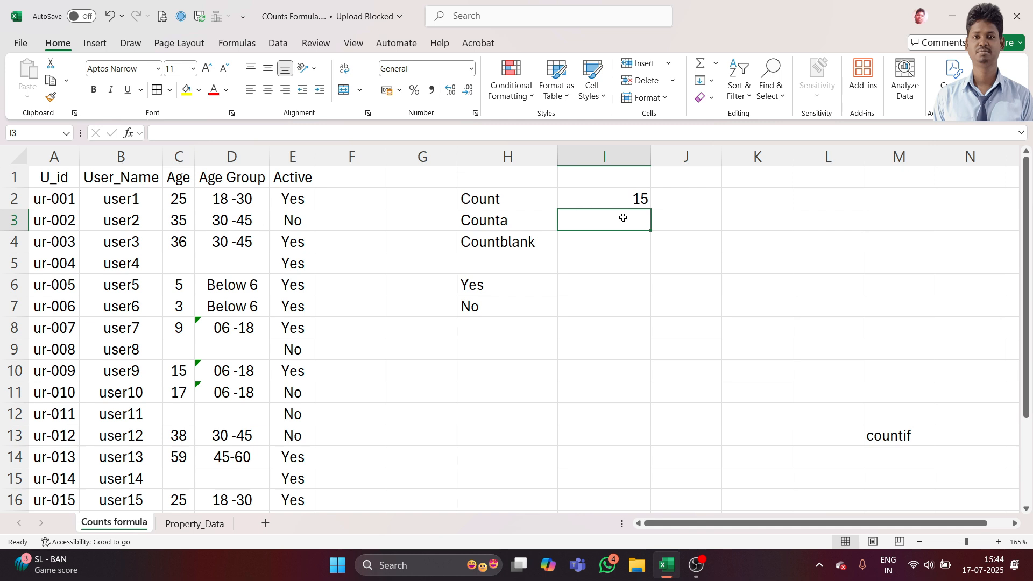
text(=count)
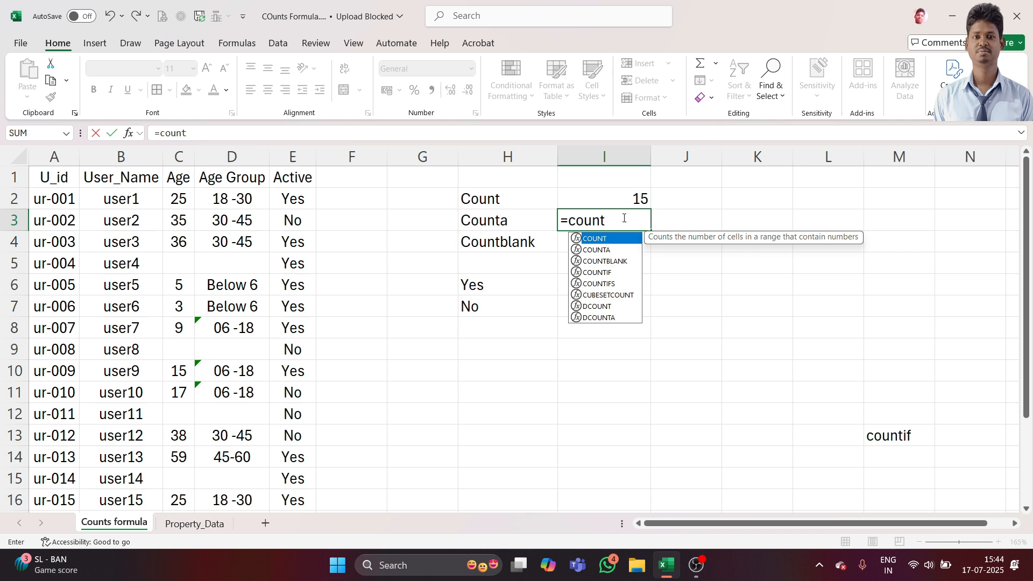
key(Tab)
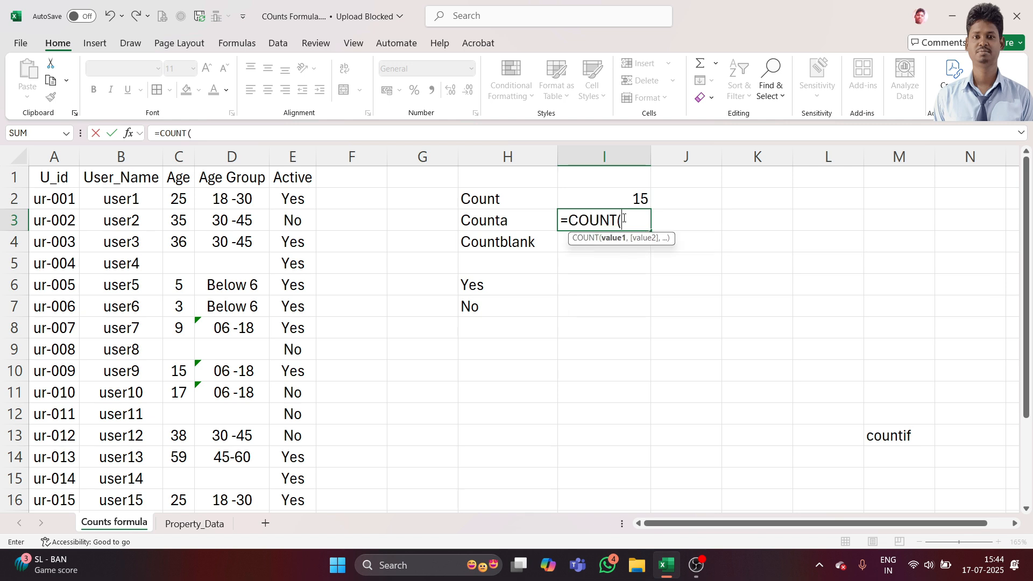
click(229, 198)
drag(229, 198, 245, 511)
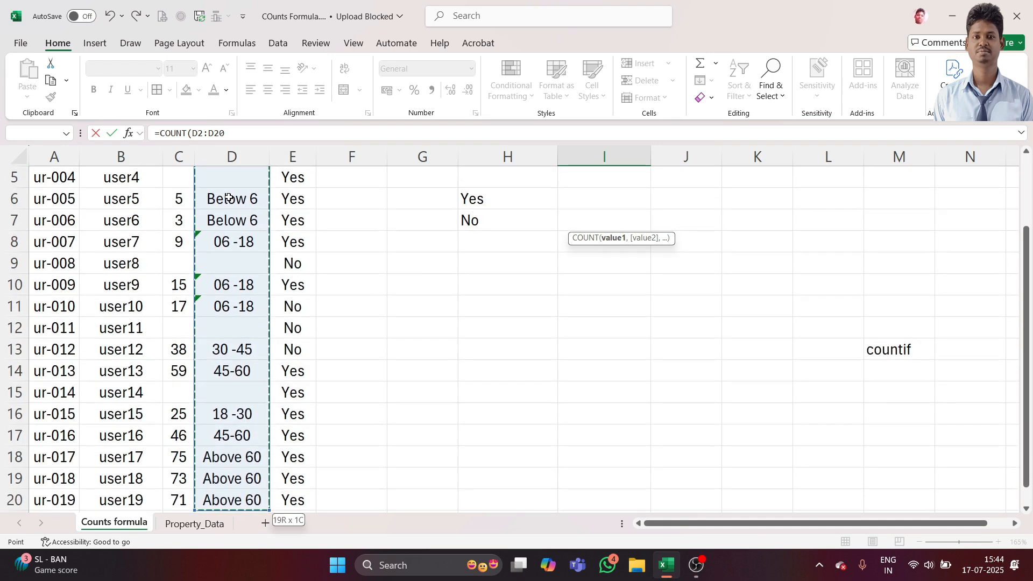
scroll(229, 198, up, 2)
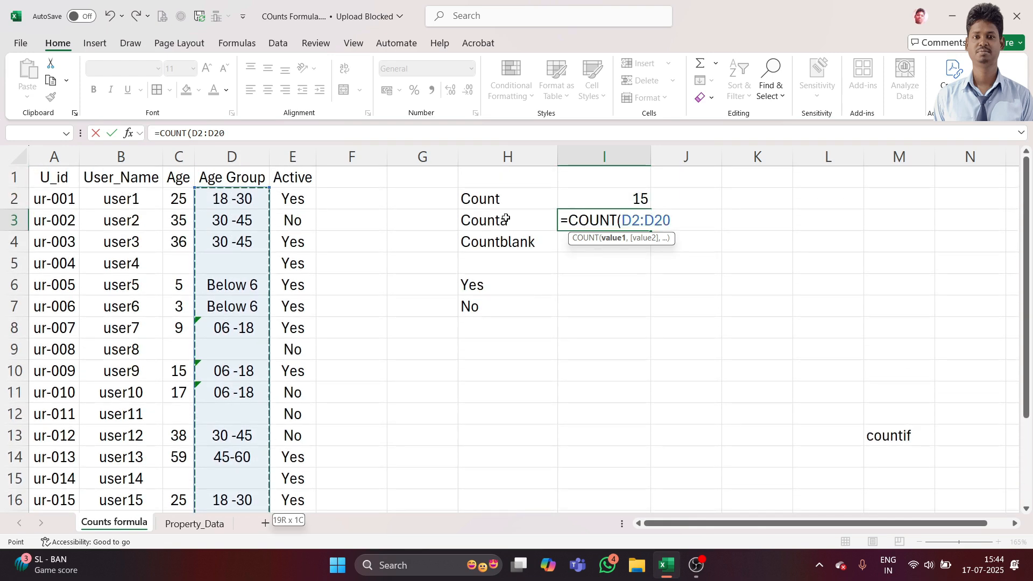
text())
key(Return)
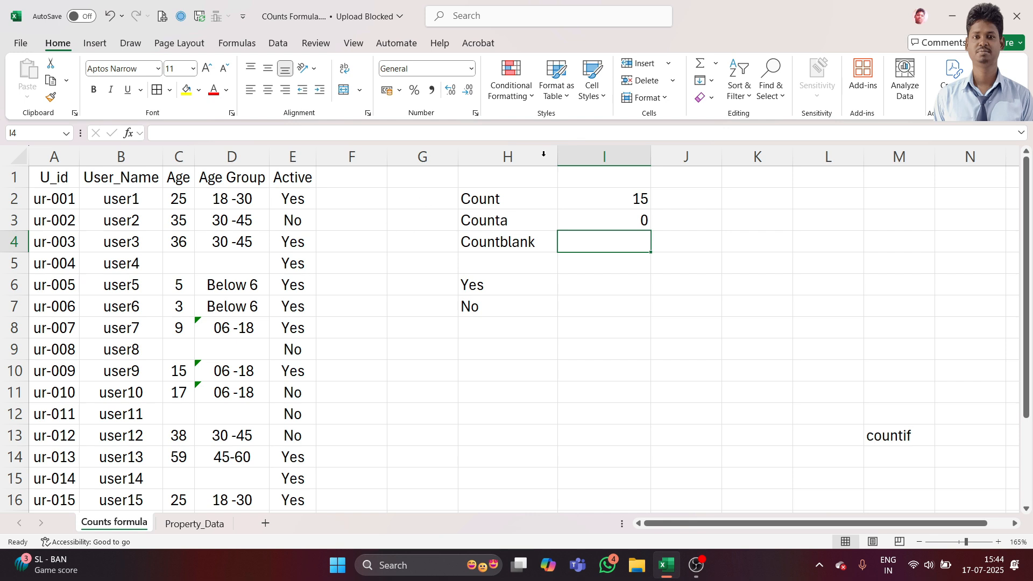
- Replace the formula in cell I3 with =COUNTA(D2:D20) to count the non-empty Age Group entries
click(613, 225)
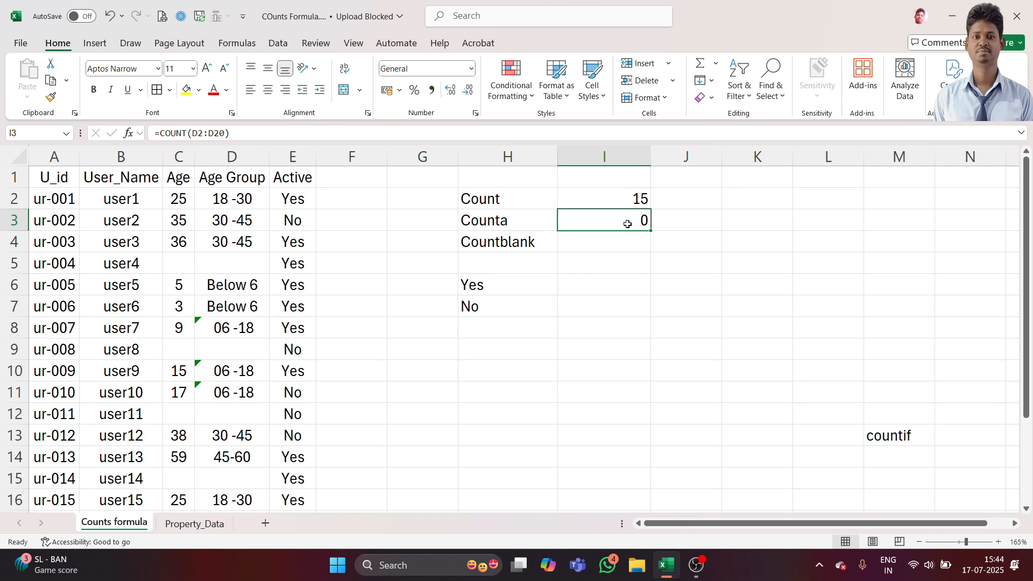
key(BackSpace)
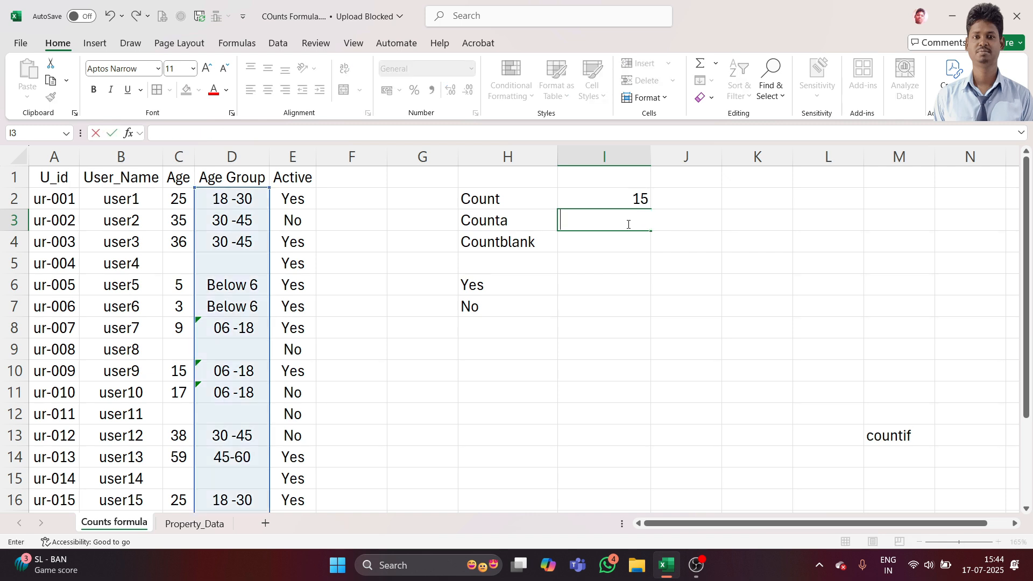
text(=co)
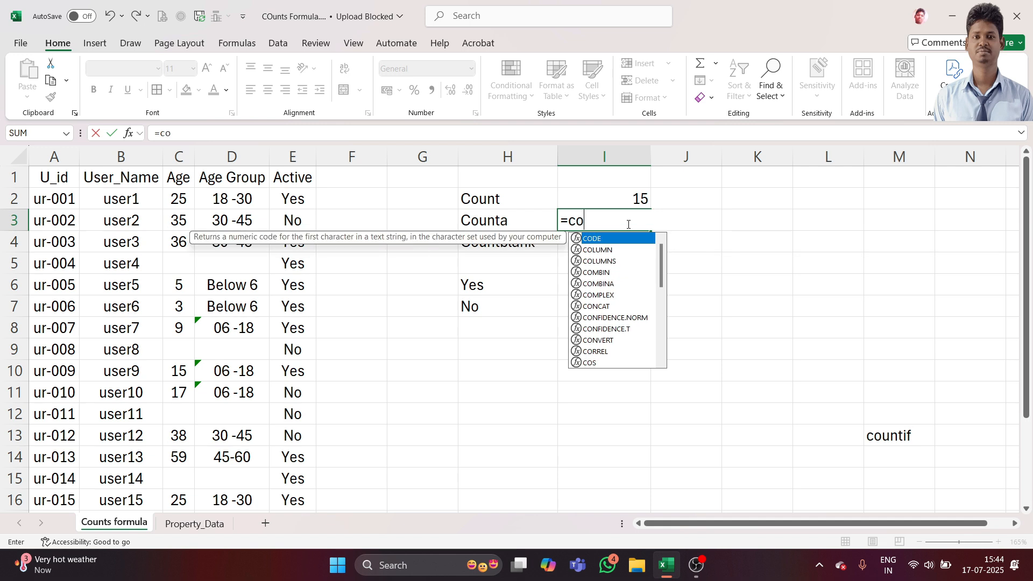
text(unt)
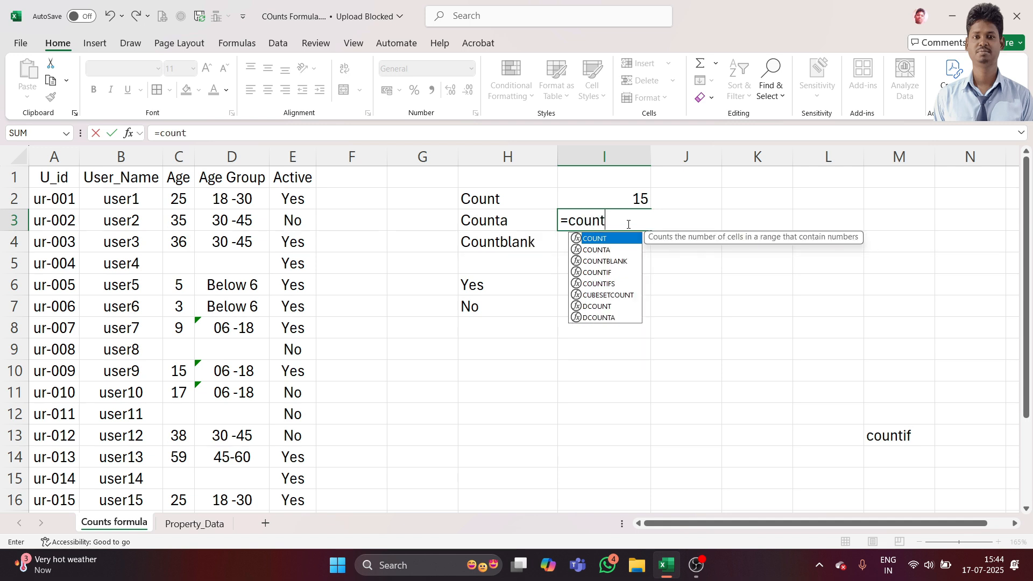
text(a)
key(Tab)
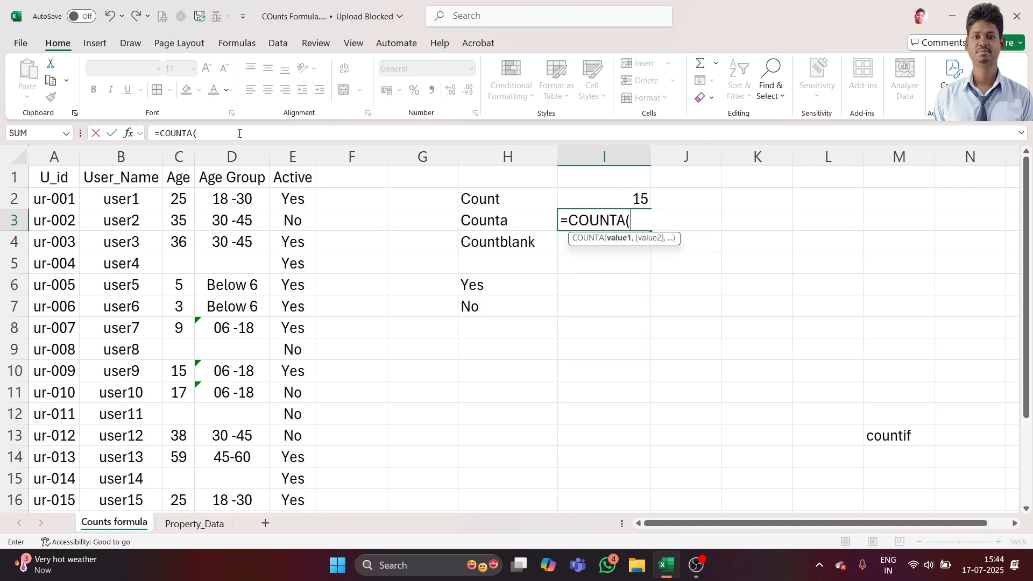
click(226, 197)
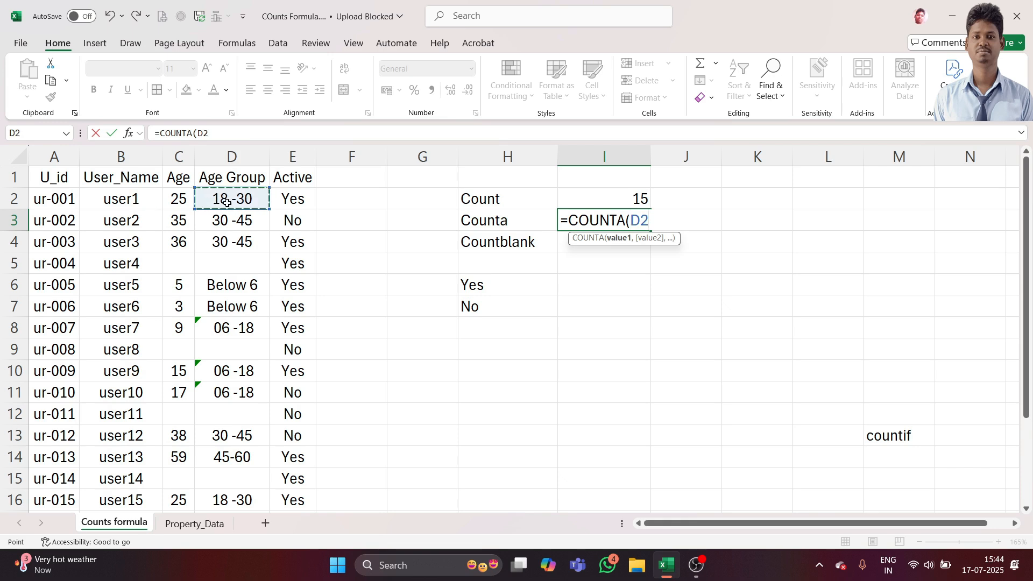
drag(226, 203, 232, 509)
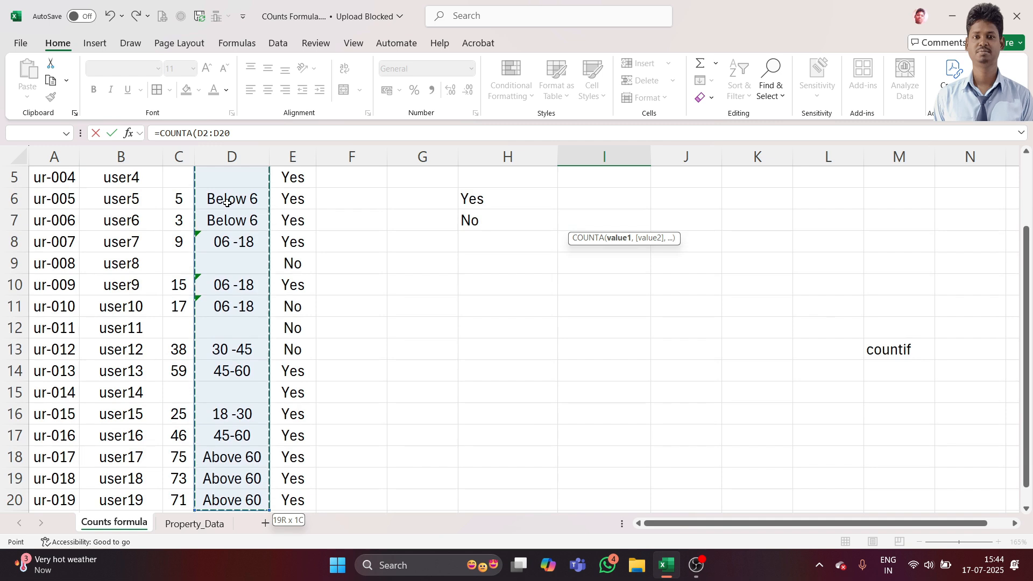
key(Return)
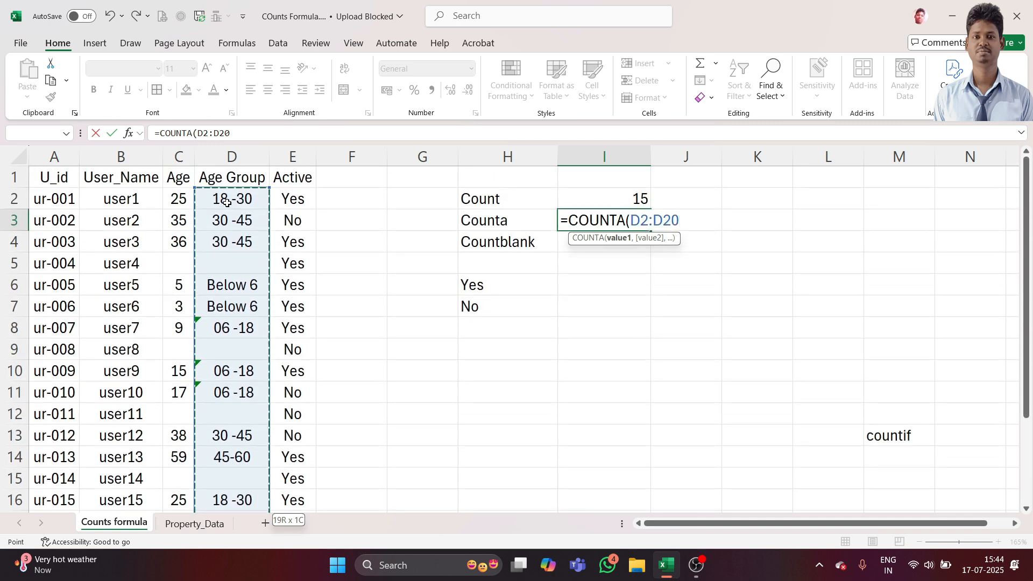
text())
key(Return)
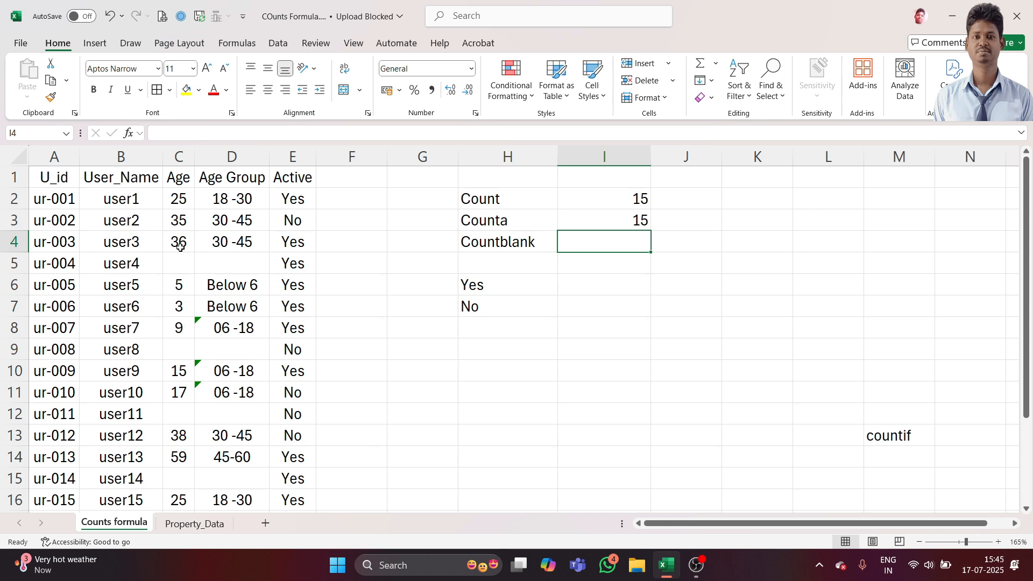
- Enter =COUNTBLANK(C2:C20) in cell I4 to count the blank cells in the Age column
click(176, 271)
click(176, 349)
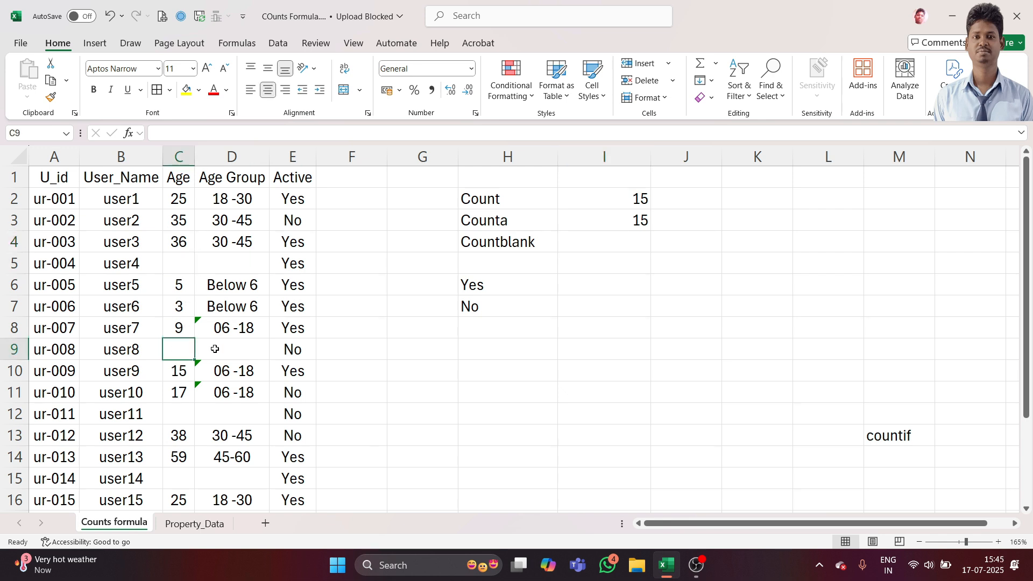
click(628, 243)
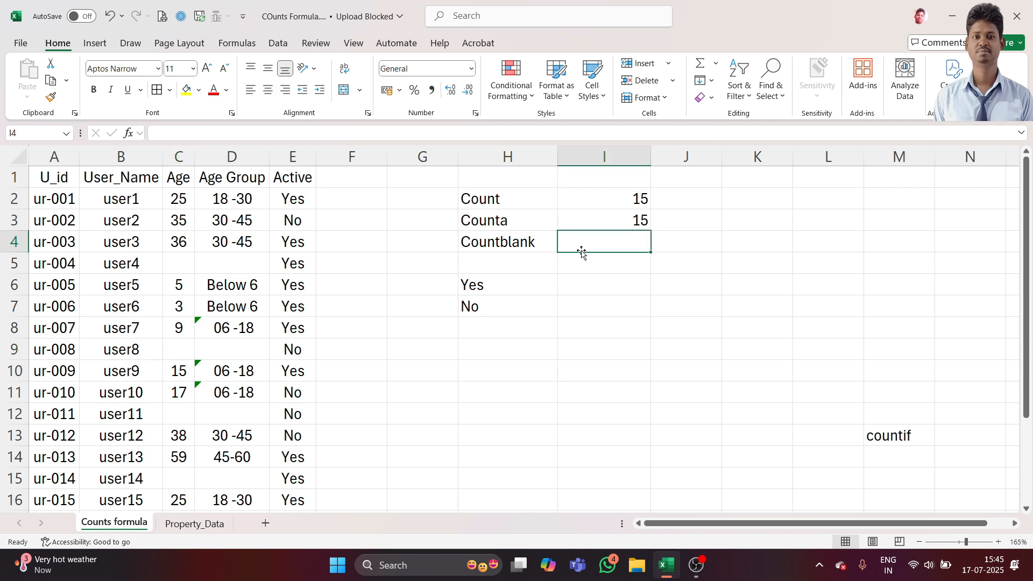
scroll(179, 270, down, 2)
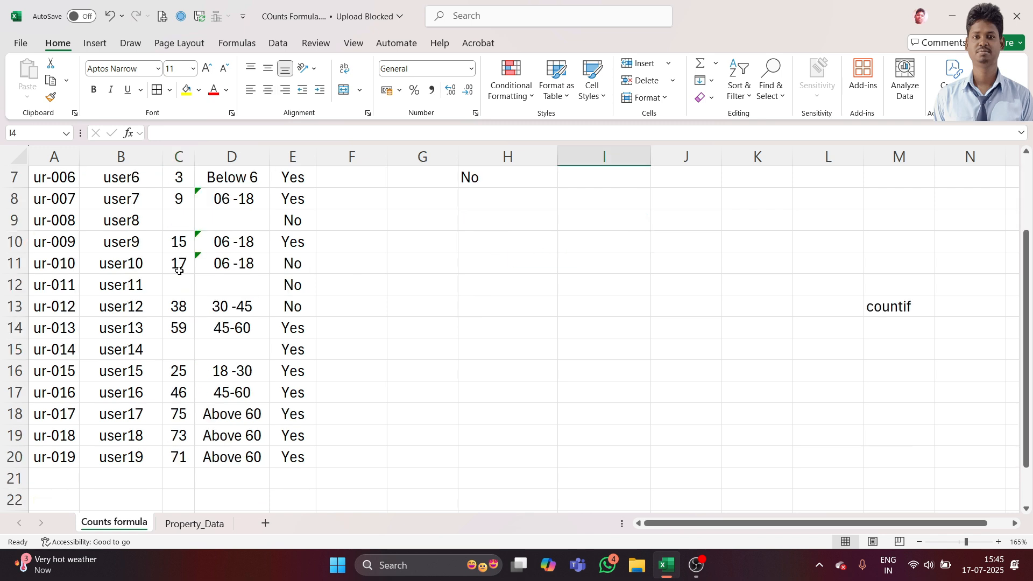
scroll(178, 302, up, 2)
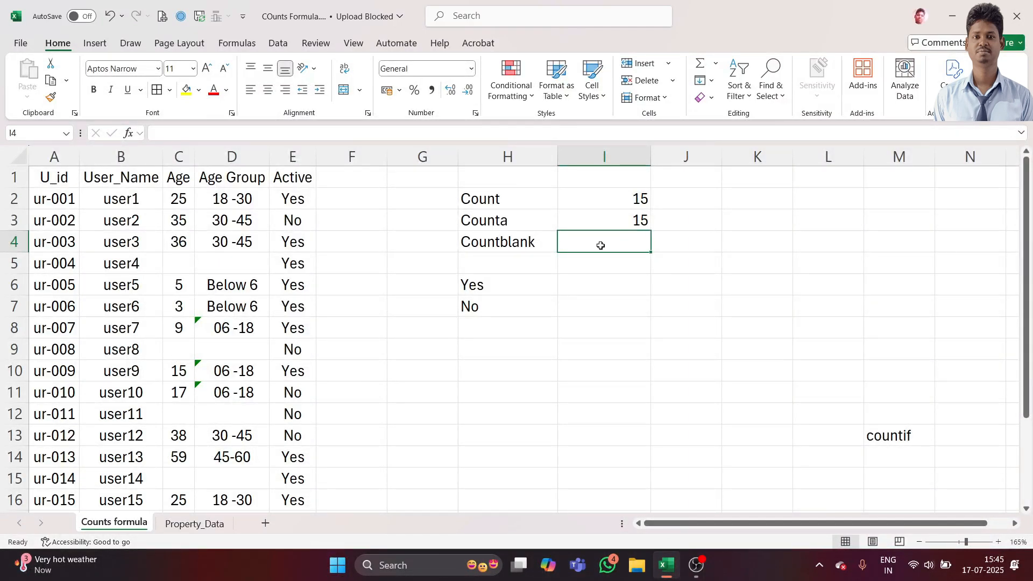
text(=count)
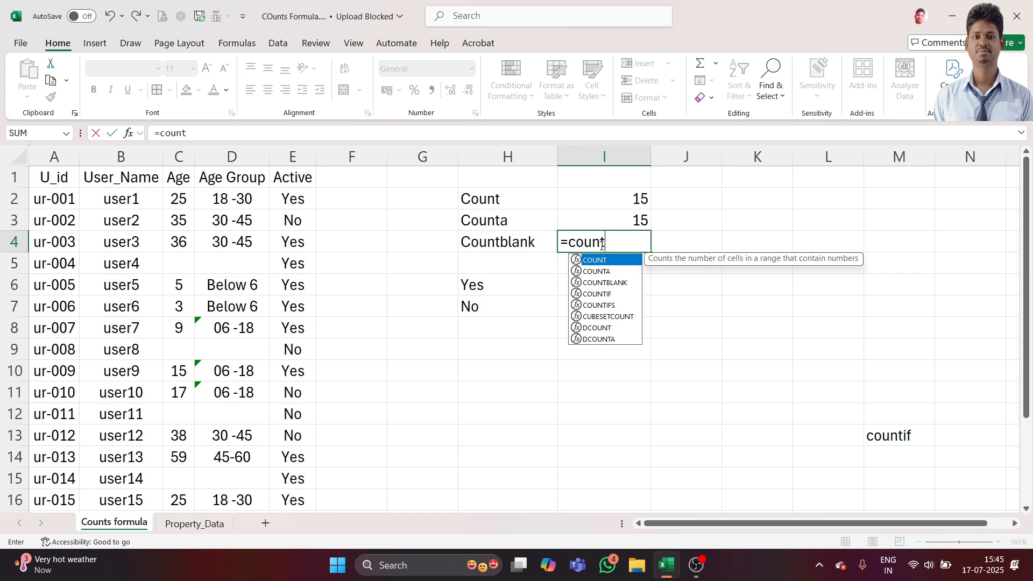
text(b)
key(Tab)
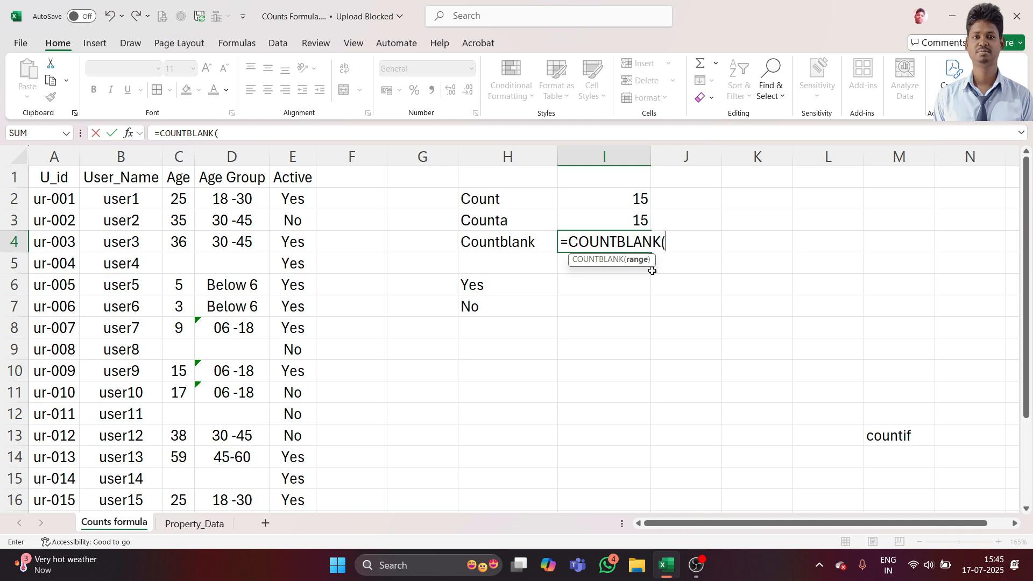
click(174, 199)
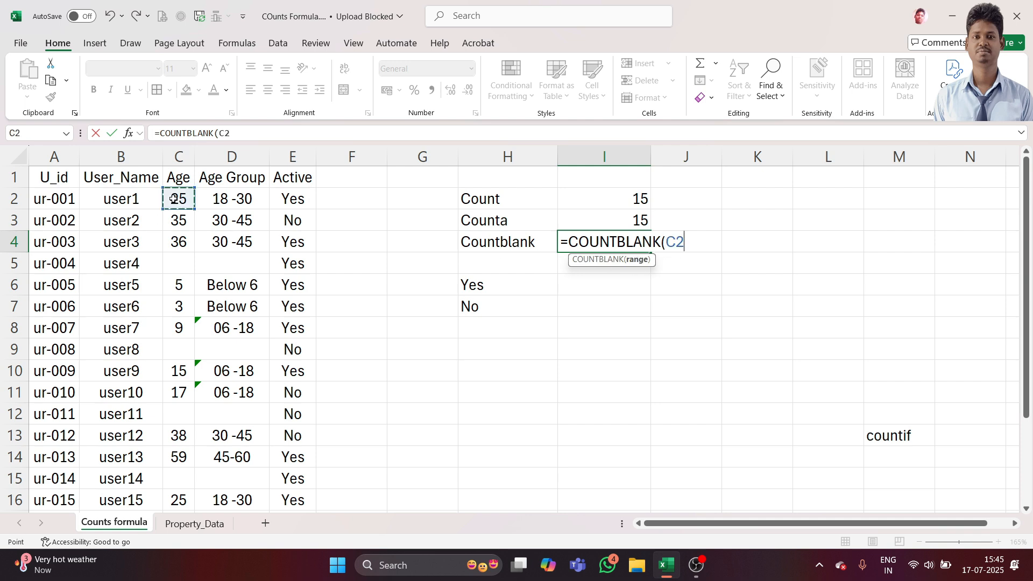
drag(174, 200, 178, 510)
scroll(173, 199, up, 2)
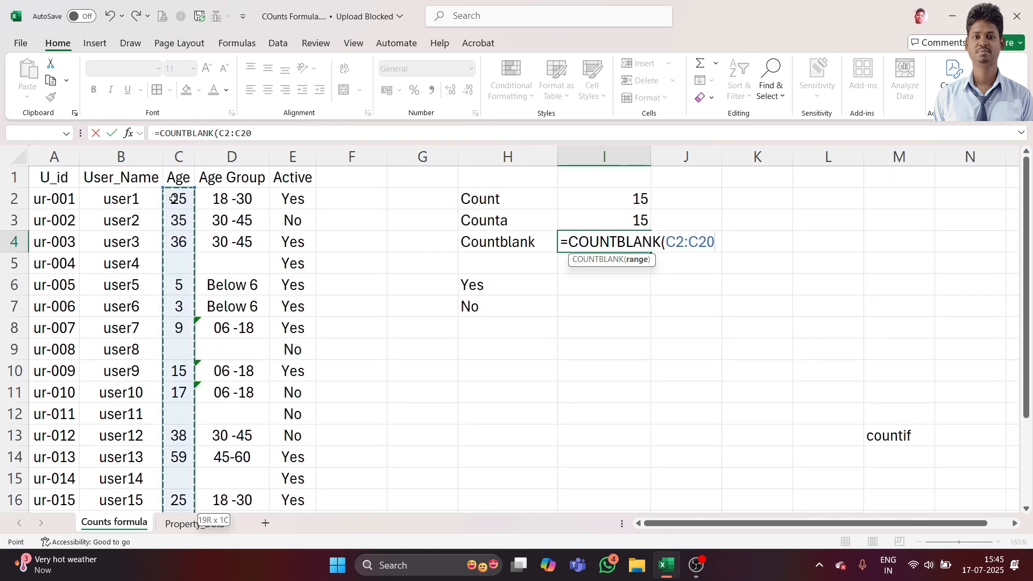
text())
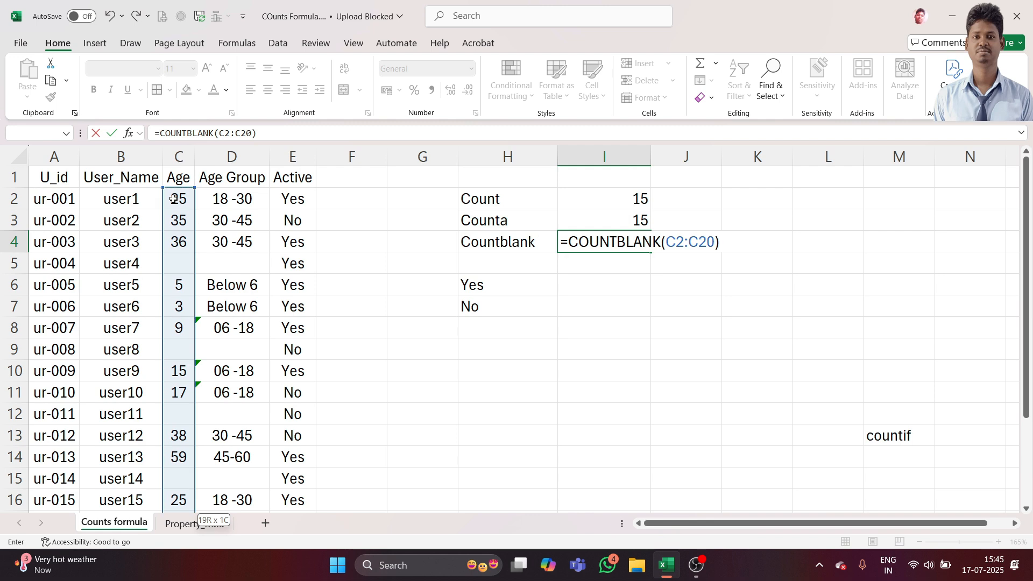
key(Return)
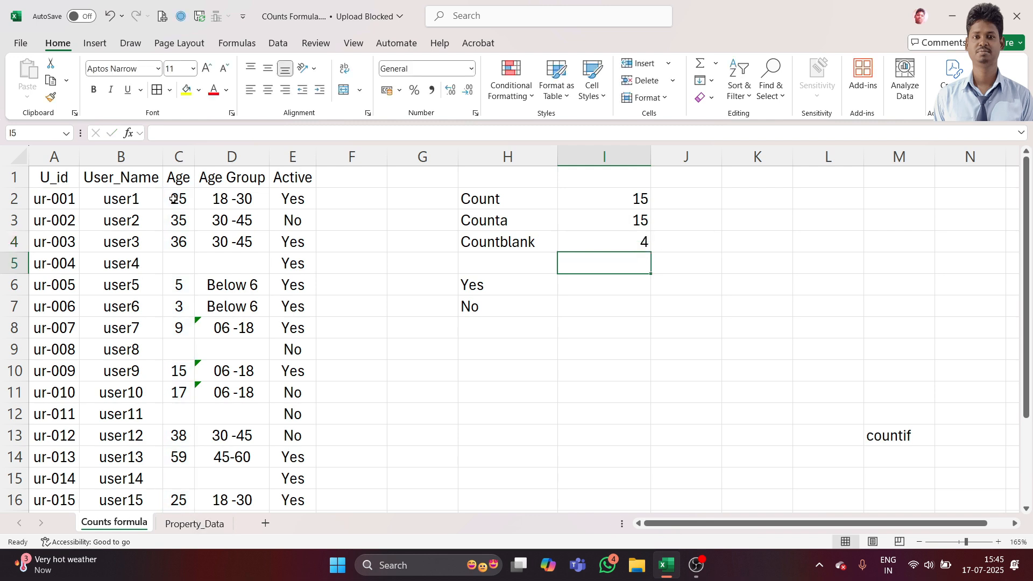
- Examine the Countblank formula, the blank cells in row 5, the Active column's Yes/No entries and the Count formula
click(603, 242)
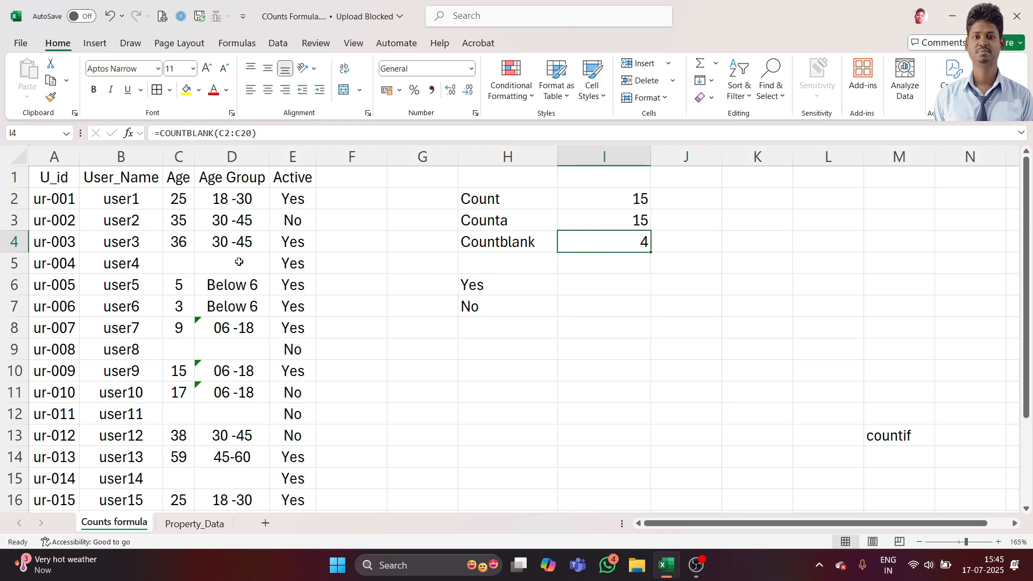
drag(191, 259, 232, 260)
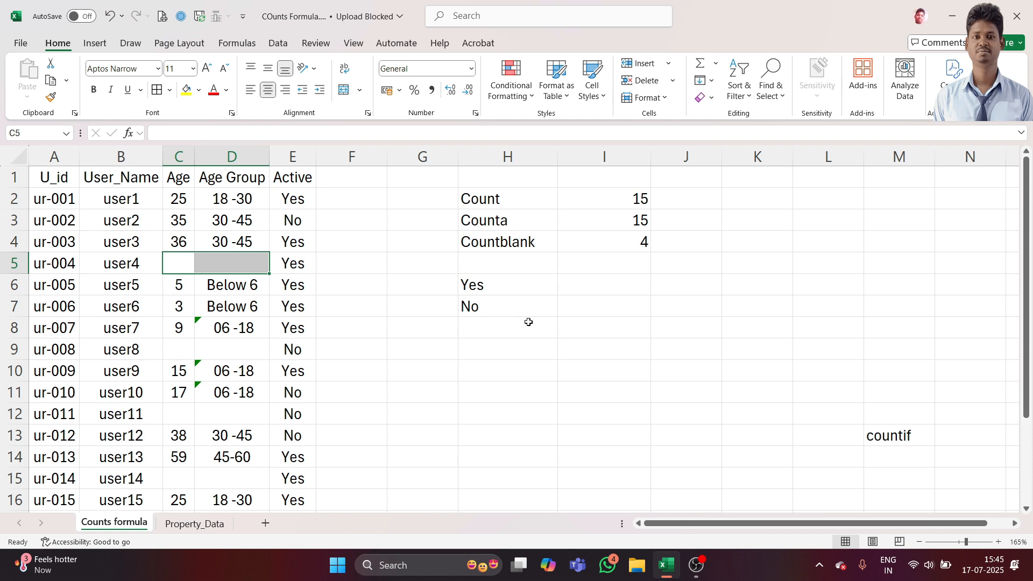
click(483, 290)
click(290, 202)
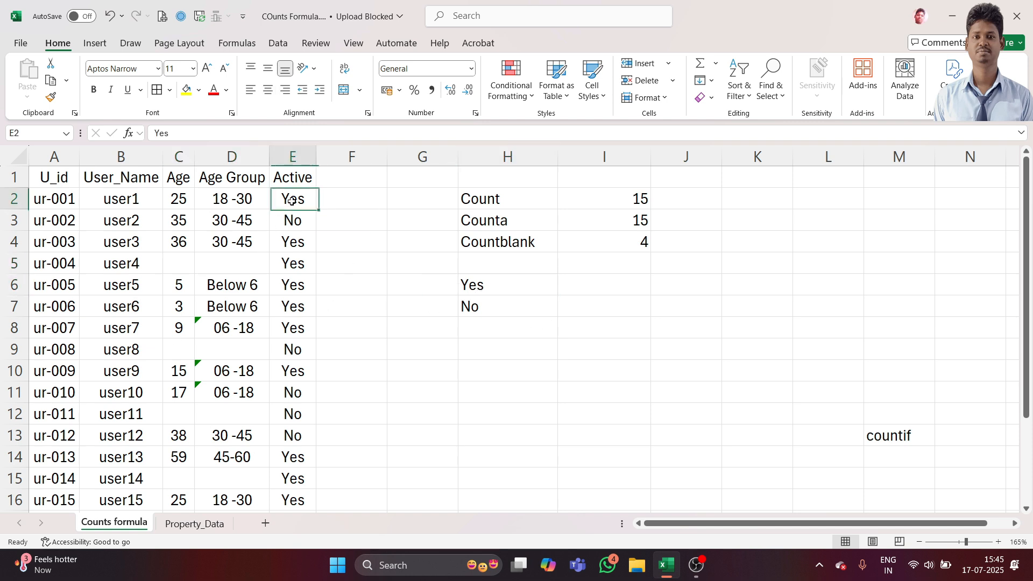
click(306, 261)
click(296, 204)
drag(296, 203, 294, 307)
click(356, 234)
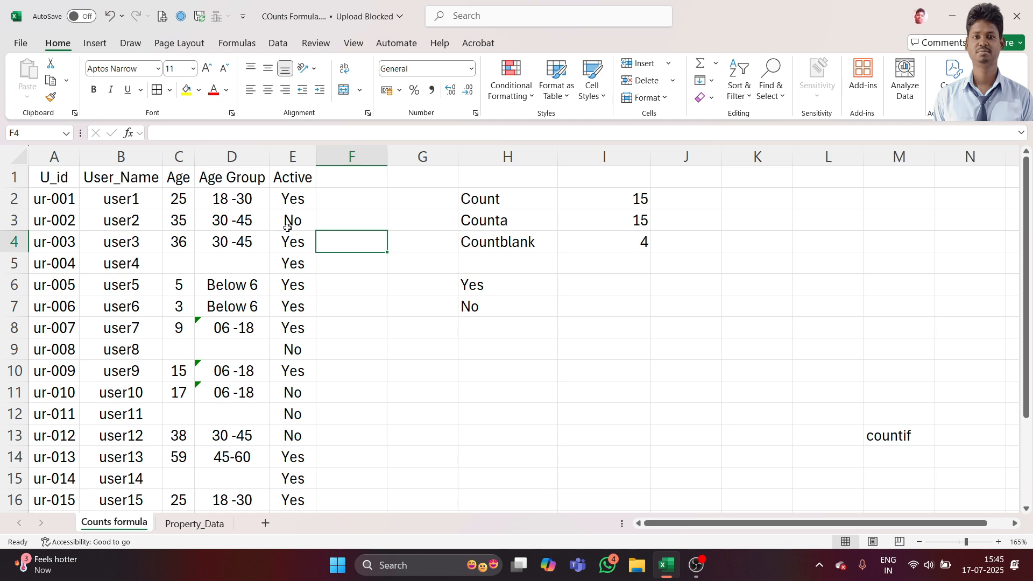
click(642, 195)
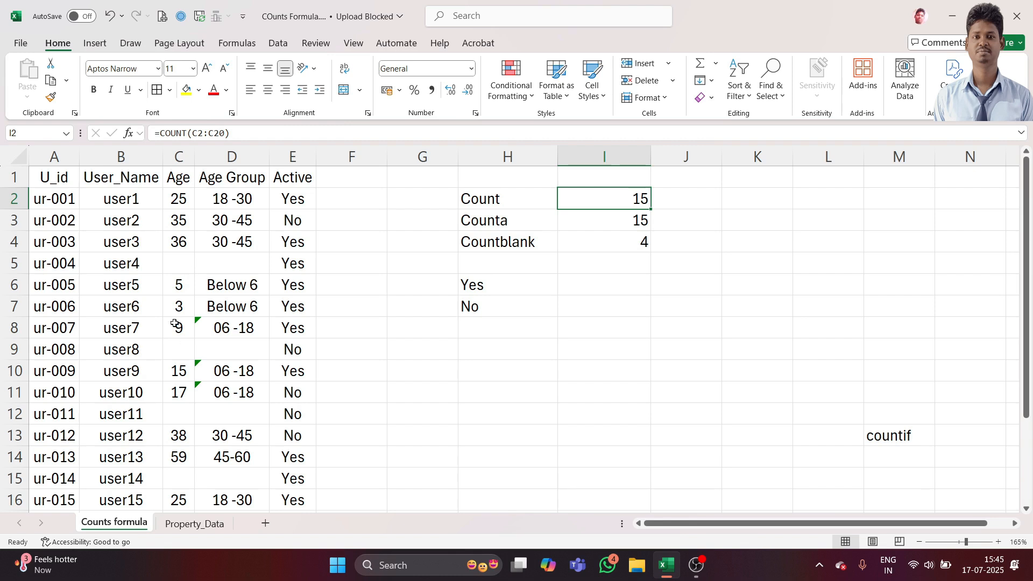
drag(295, 199, 296, 257)
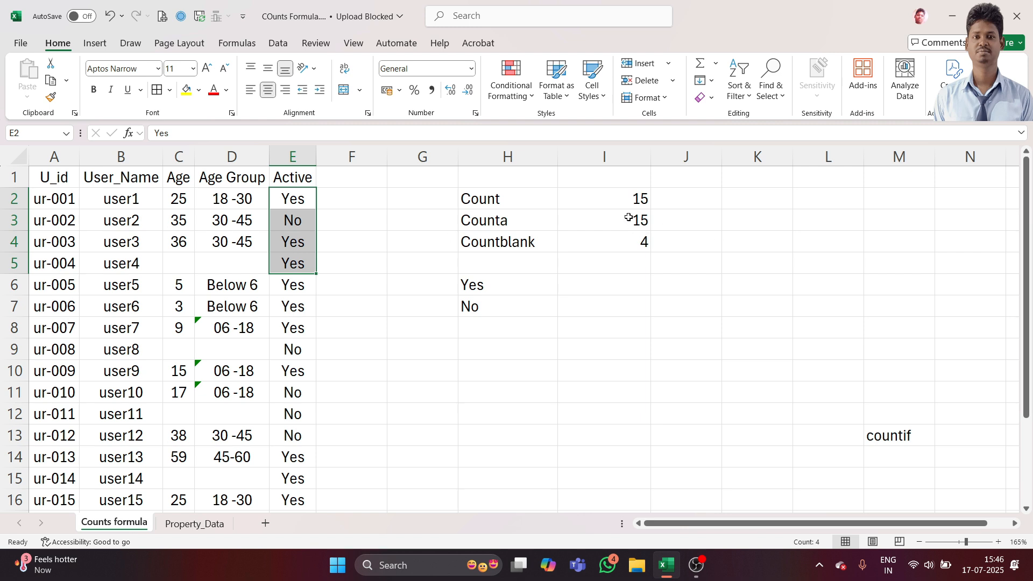
- Enter =COUNTIF(E2:E20,H6) in cell I6 to count the Yes entries in the Active column
click(531, 286)
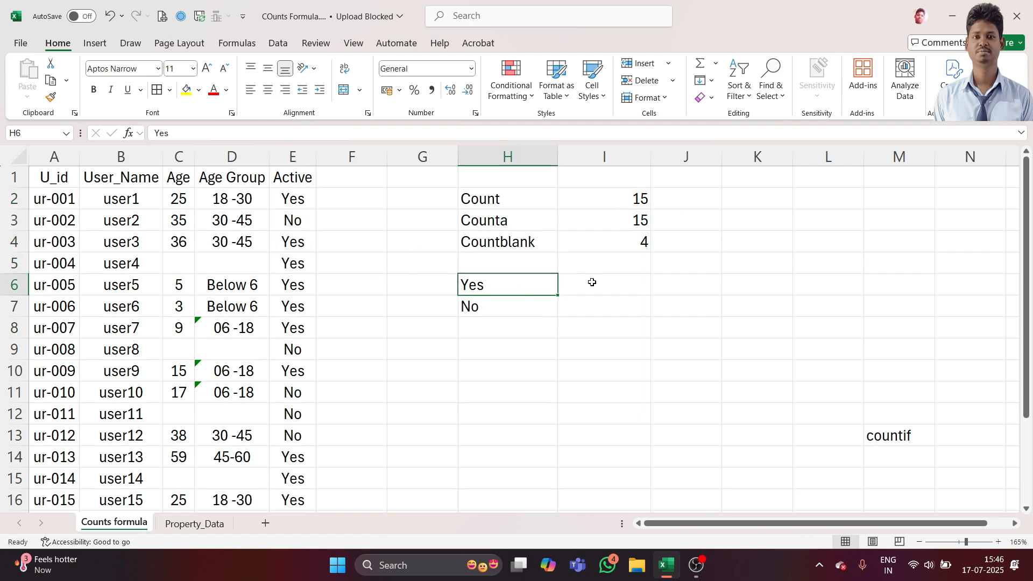
click(593, 283)
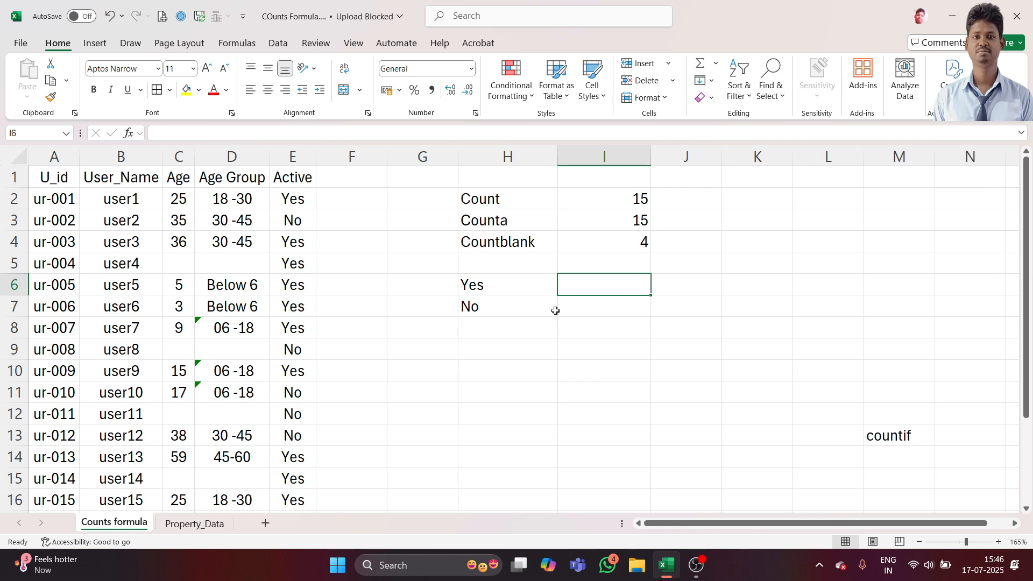
text(=c)
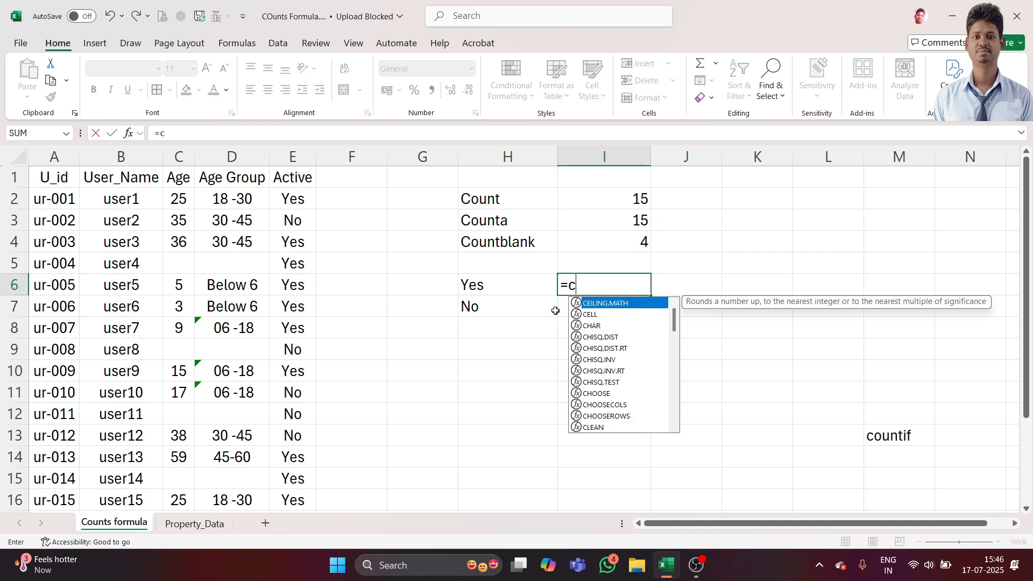
text(o)
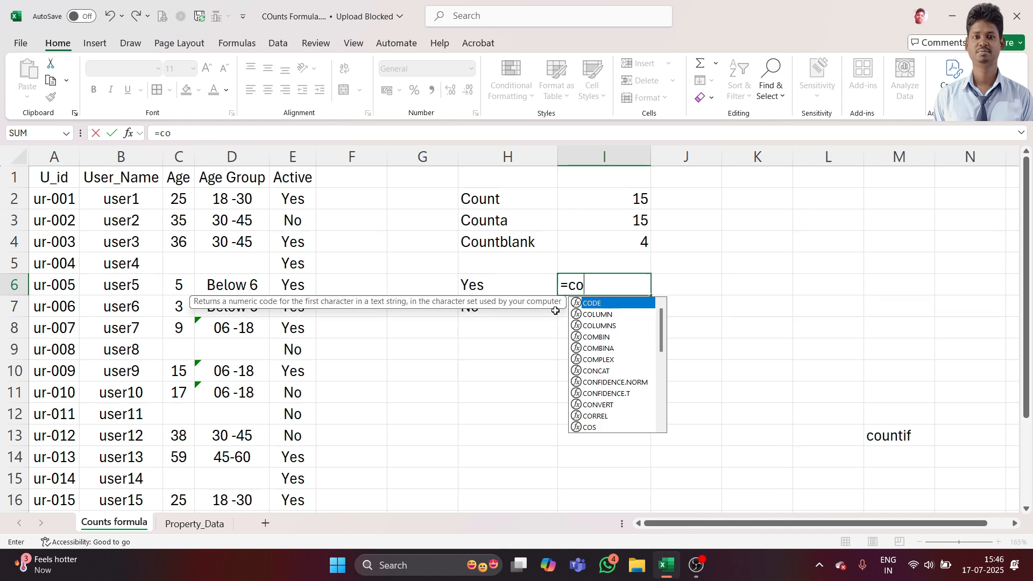
text(untif)
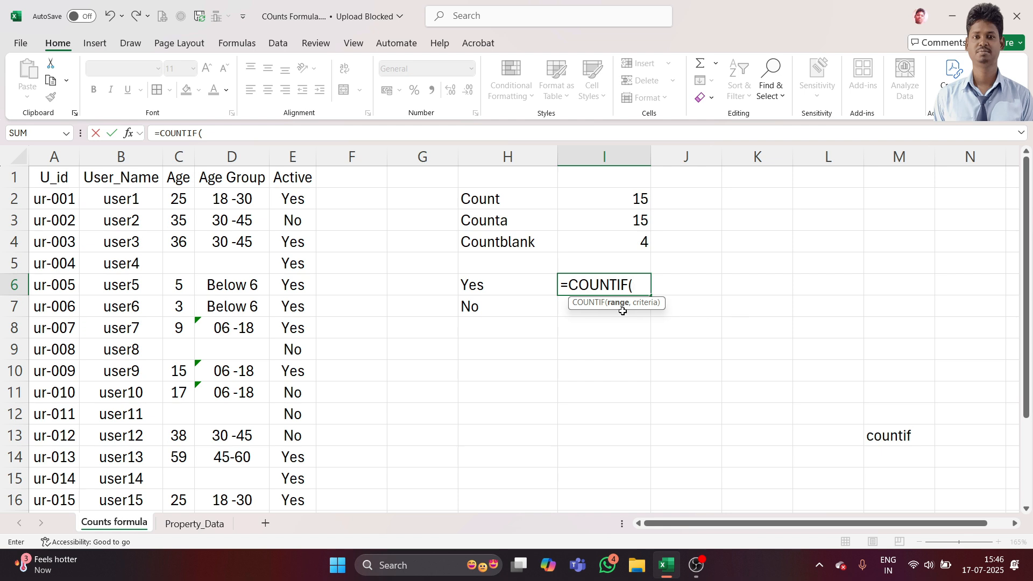
click(290, 196)
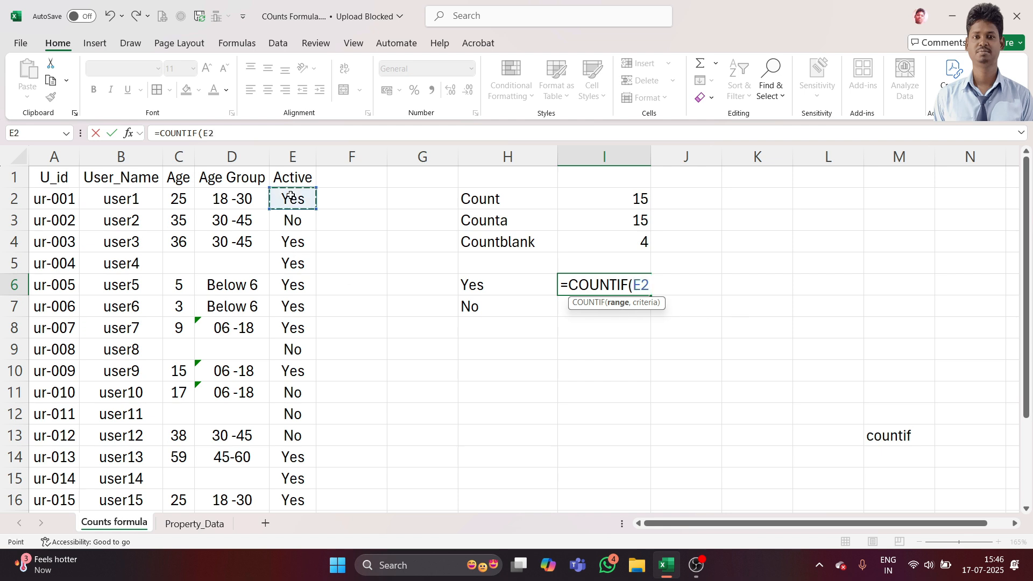
key(ctrl+shift+Down)
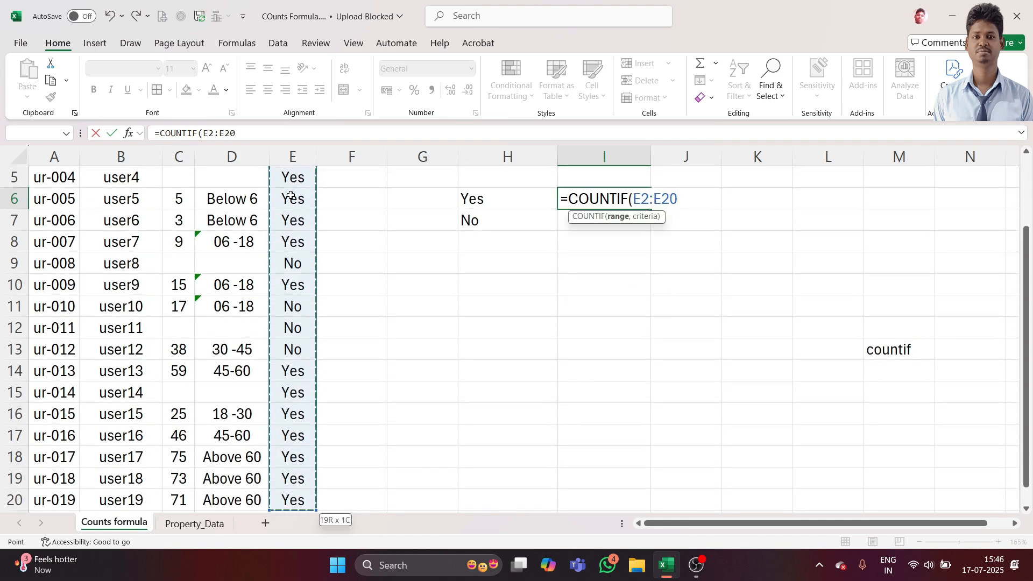
text(,)
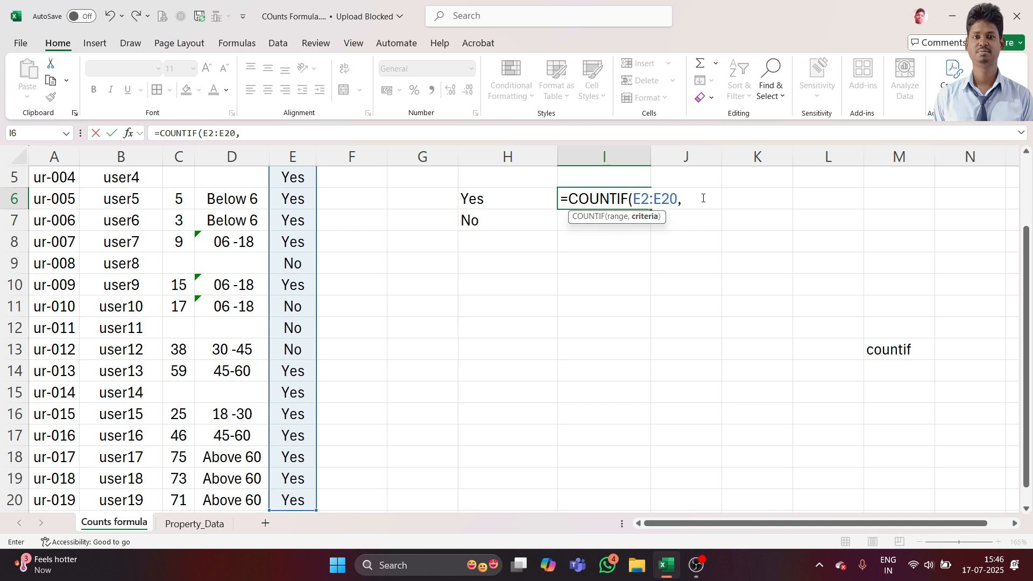
click(492, 202)
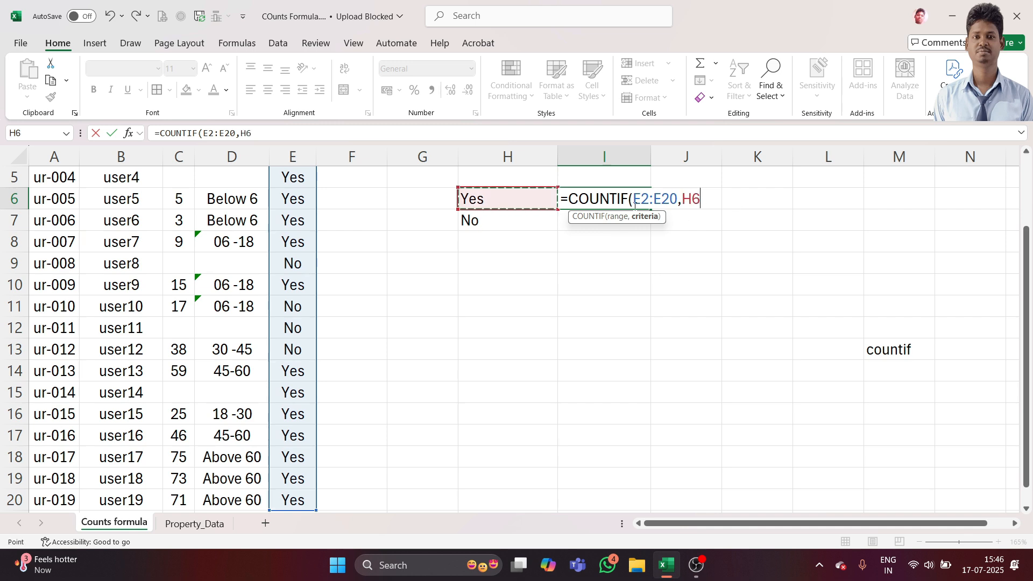
text())
key(Return)
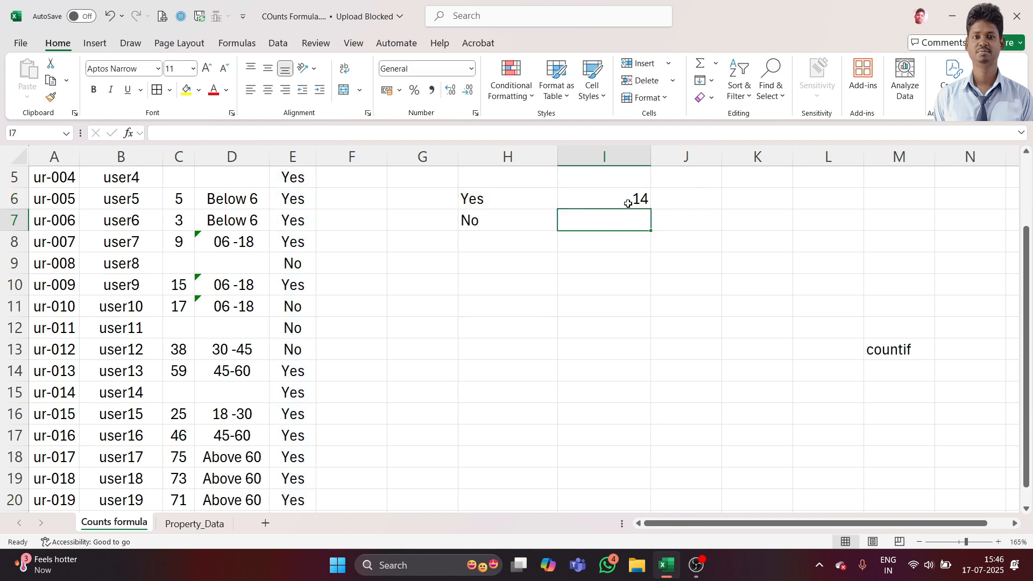
click(628, 204)
scroll(572, 214, up, 2)
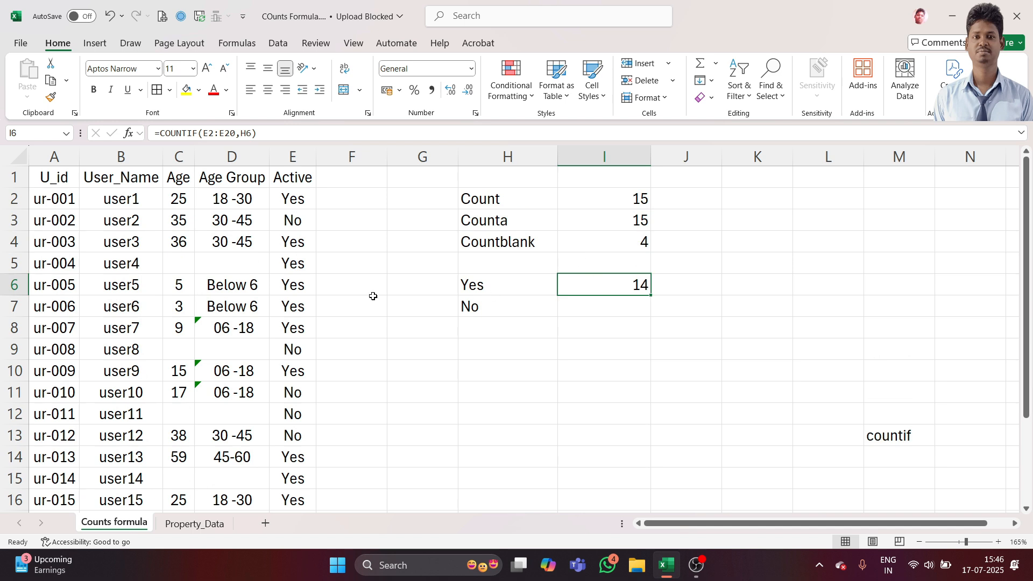
- Enter =COUNTIF(E2:E20,H7) in cell I7 to count the No entries in the Active column
click(292, 199)
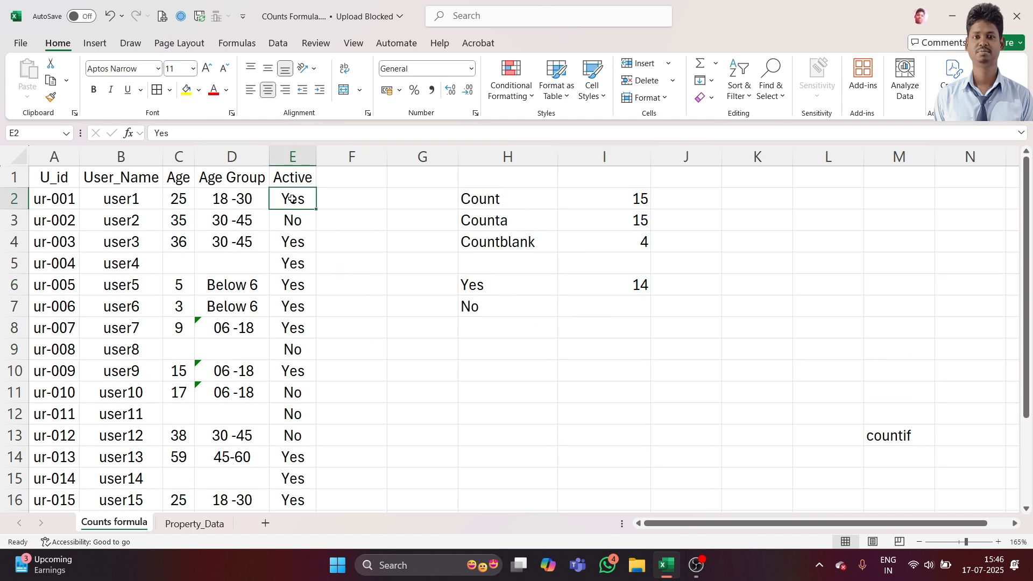
click(629, 307)
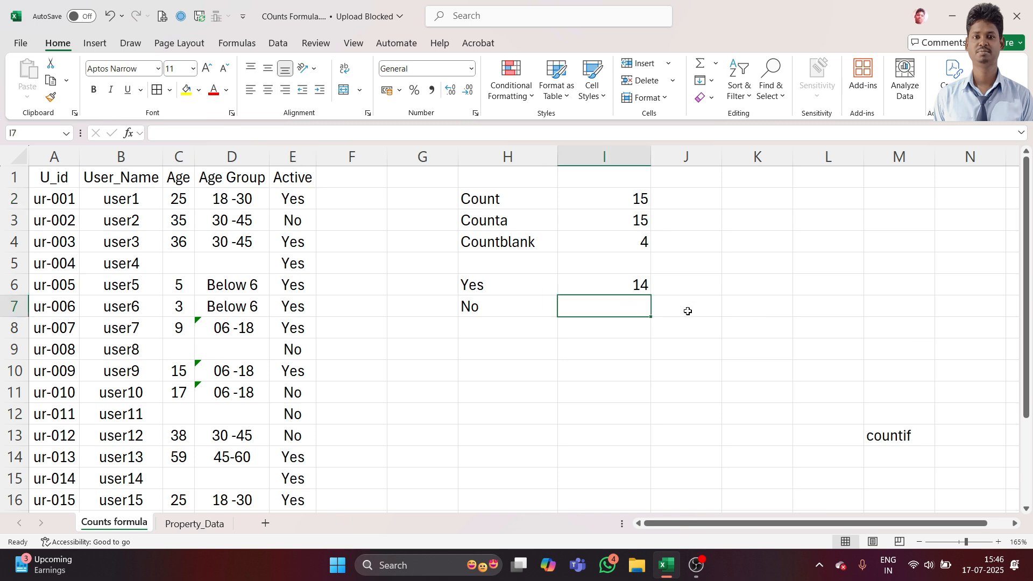
text(=count)
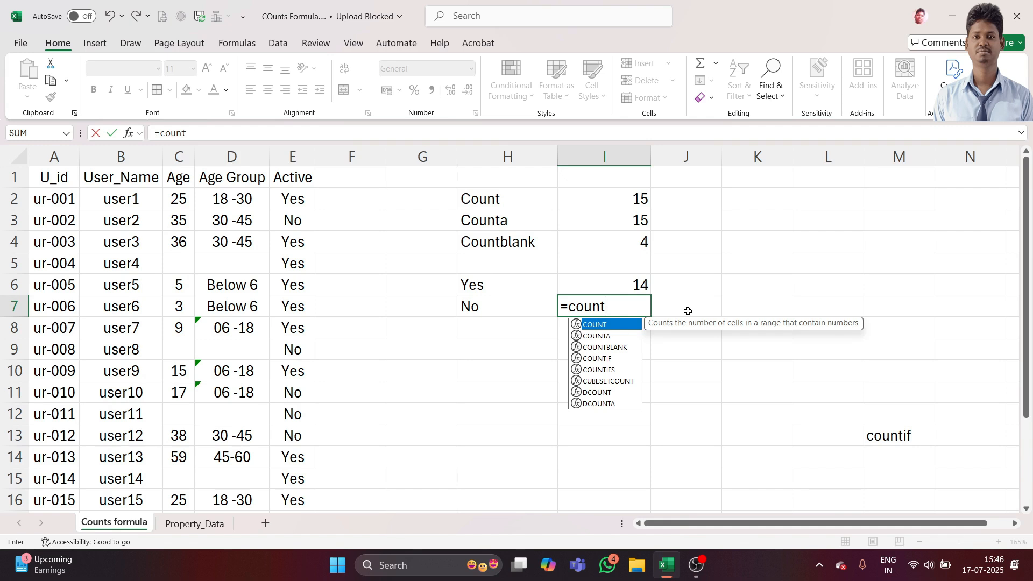
text(if)
key(Tab)
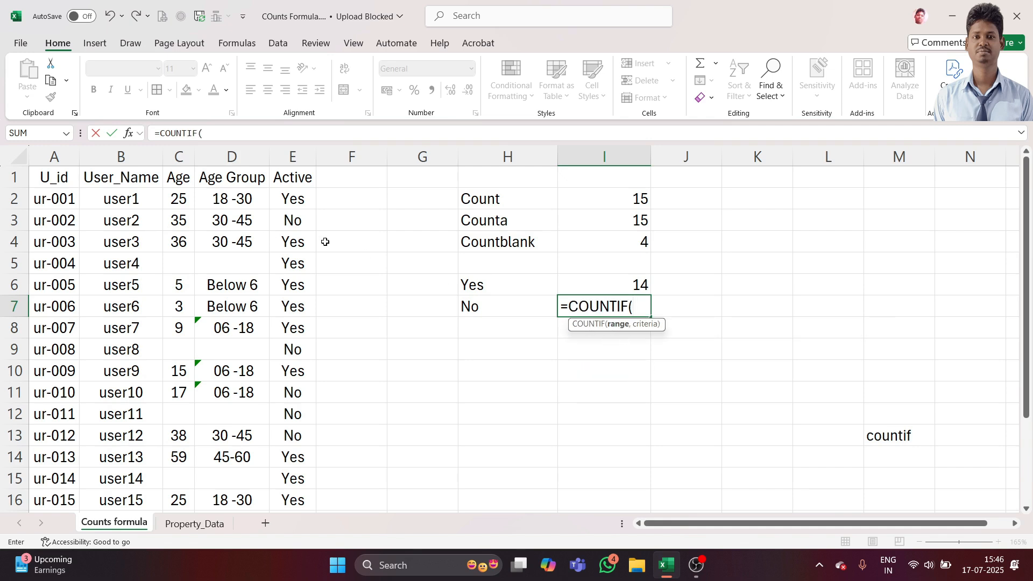
click(289, 202)
drag(289, 202, 293, 510)
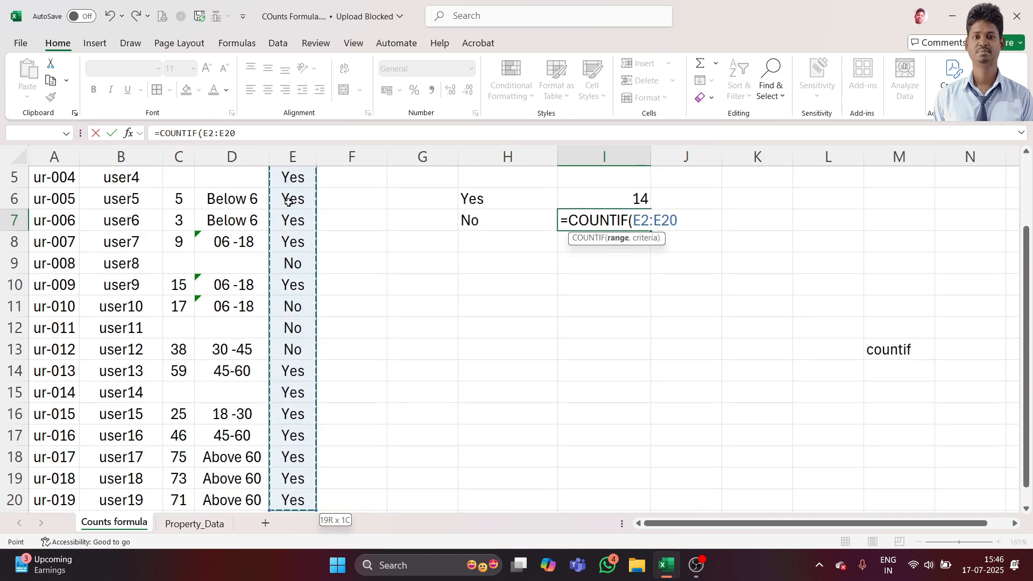
text(,)
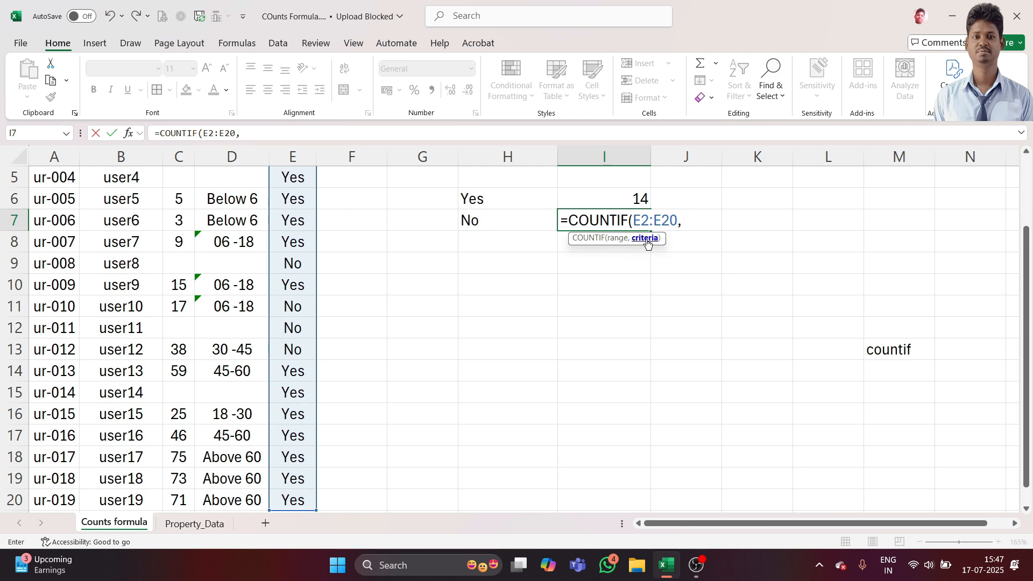
click(482, 227)
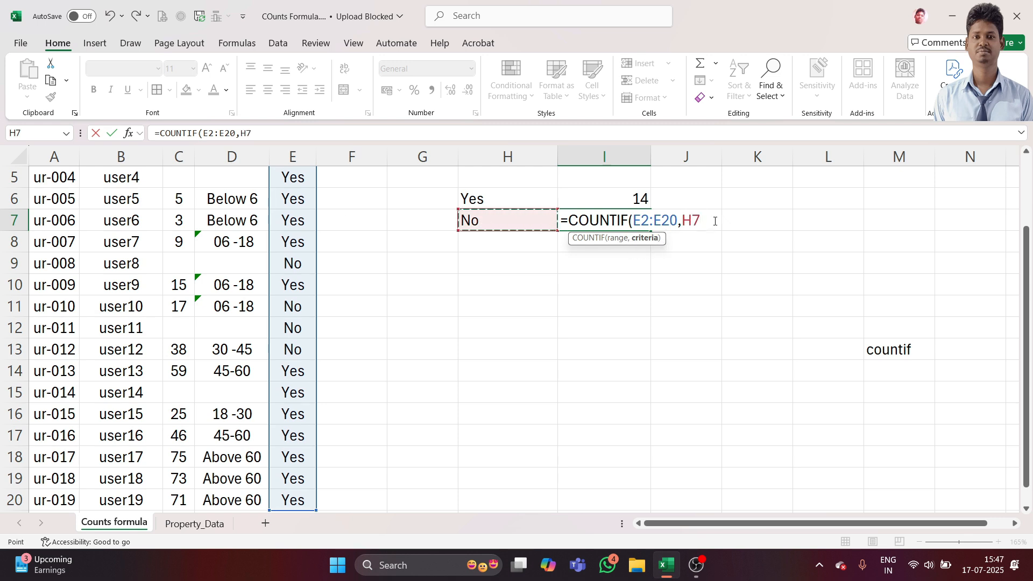
text())
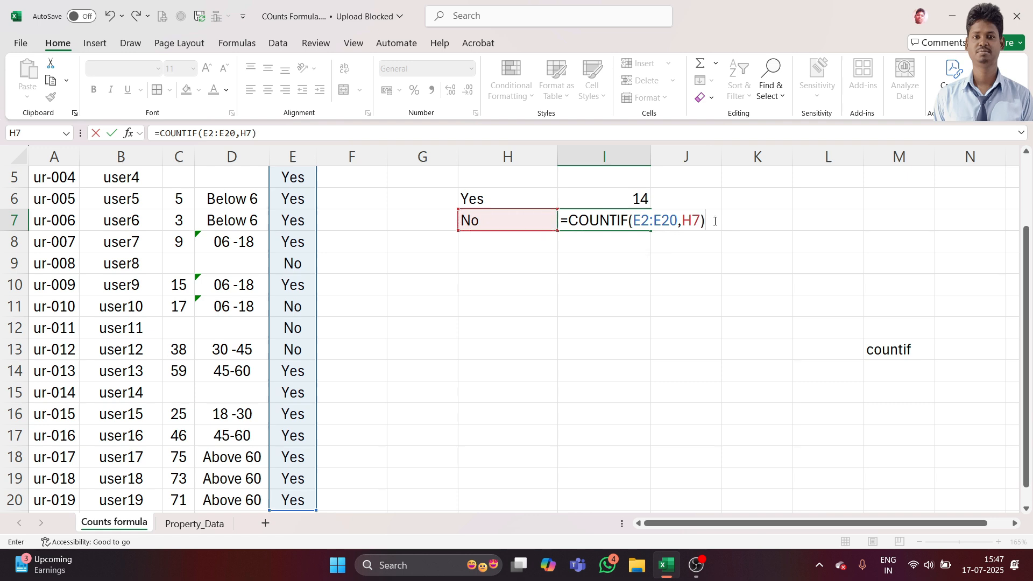
key(Return)
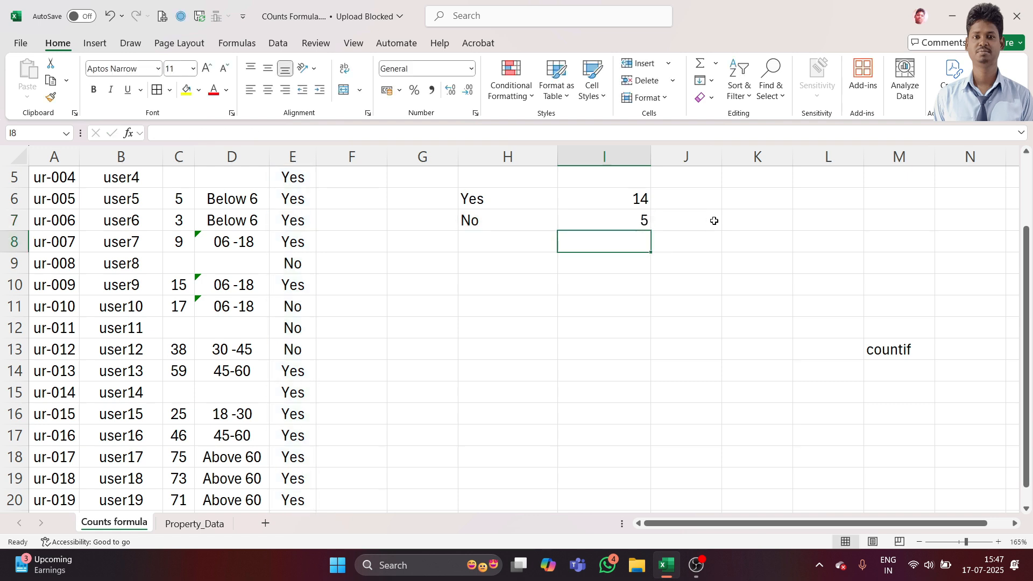
- Review the formulas behind the No, Yes and Count results in column I
scroll(714, 221, up, 2)
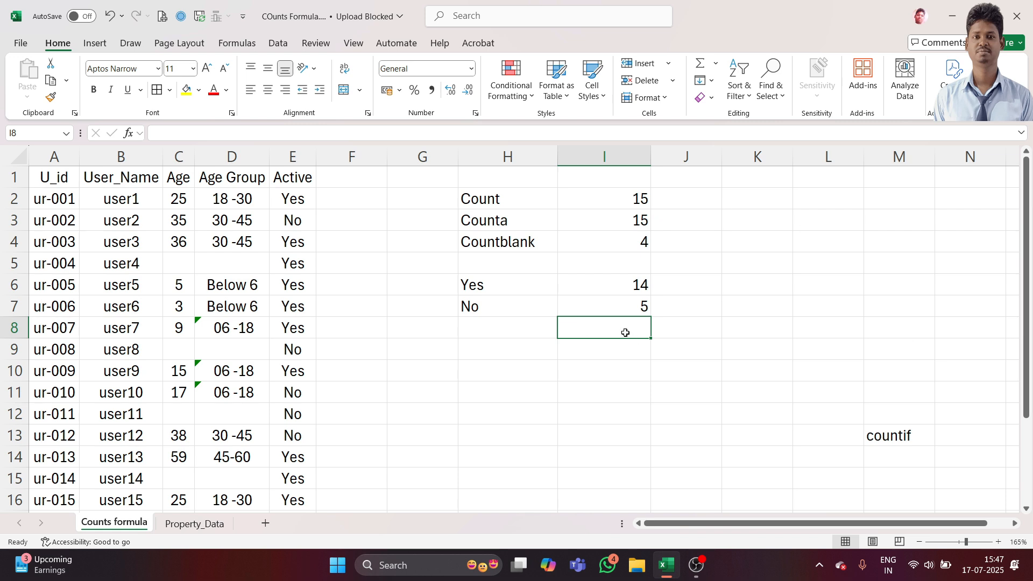
click(625, 300)
click(625, 287)
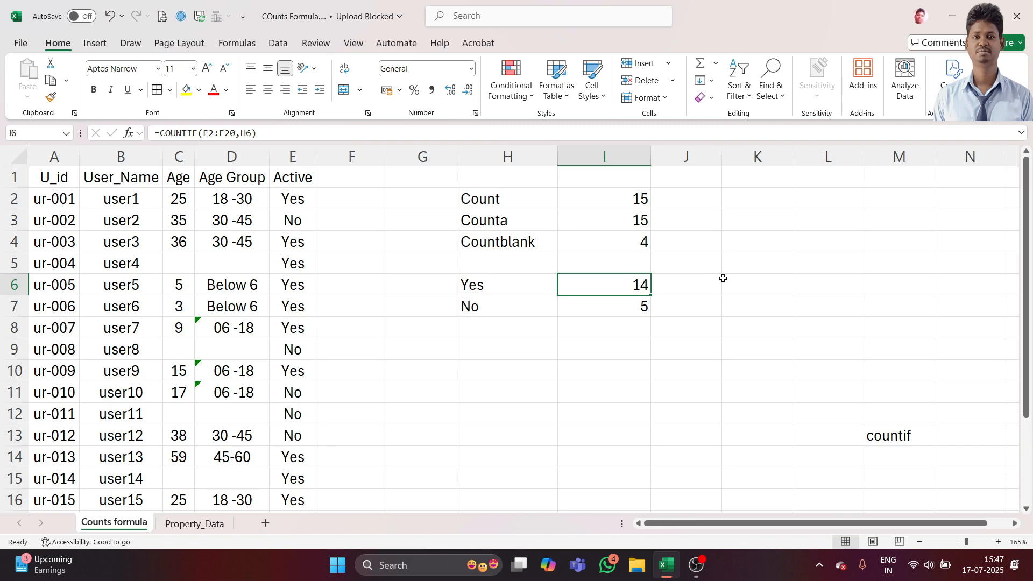
click(617, 197)
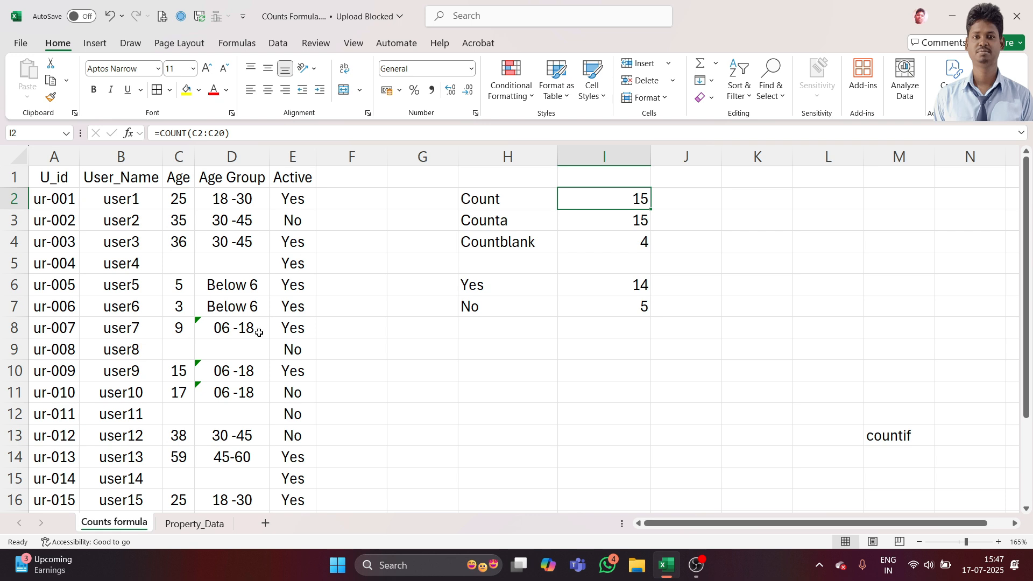
- Switch to the Property_Data sheet and enlarge its zoom to 146%, with the table's header row in view
click(194, 523)
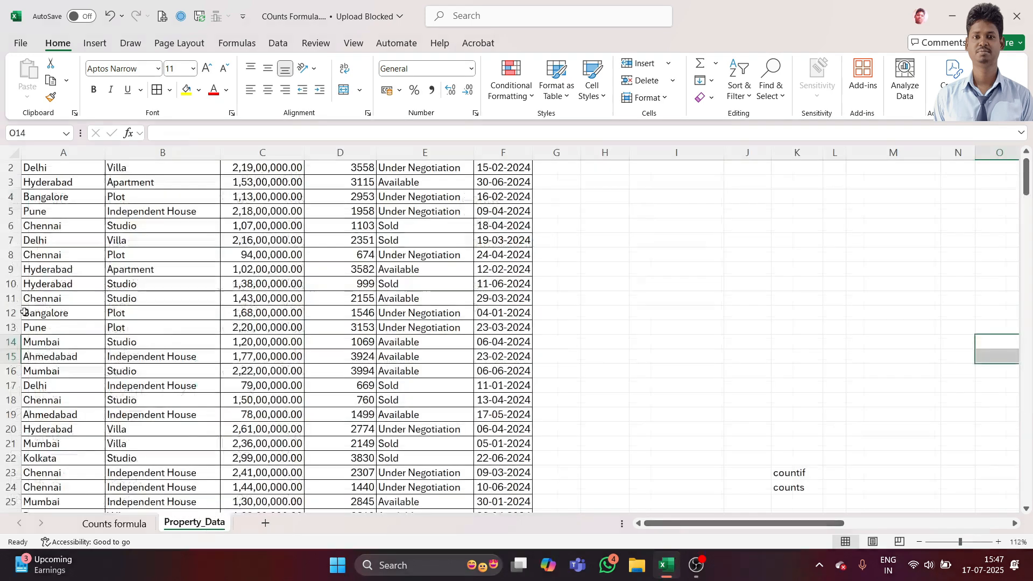
scroll(217, 316, up, 1)
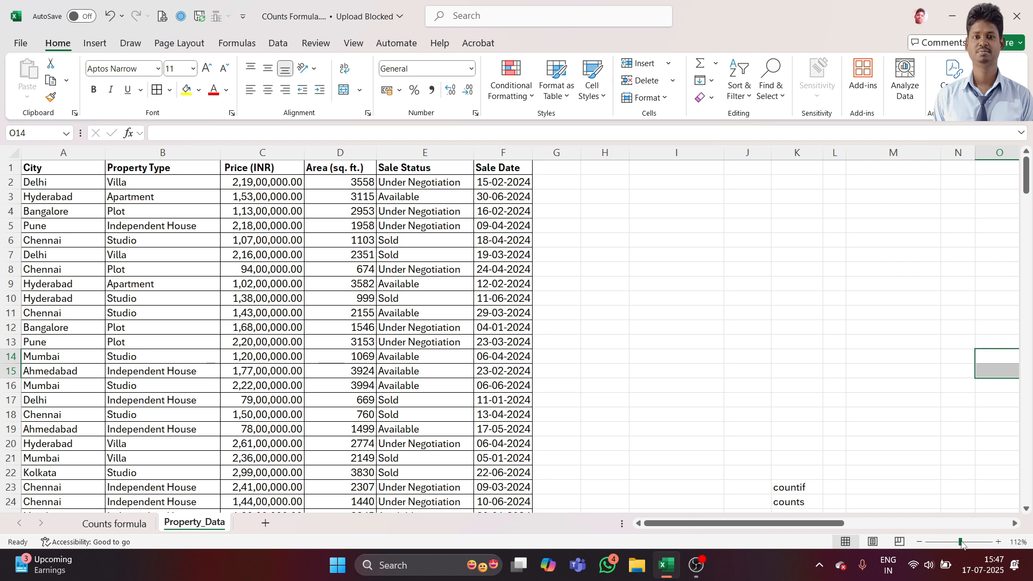
drag(961, 544, 965, 543)
drag(752, 529, 694, 525)
scroll(205, 431, up, 1)
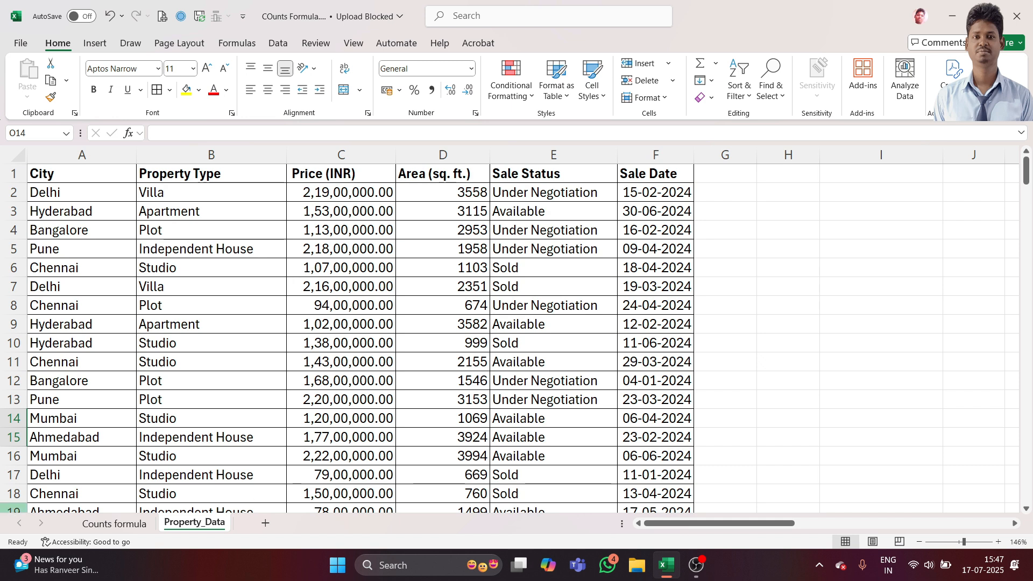
click(198, 174)
drag(198, 173, 211, 192)
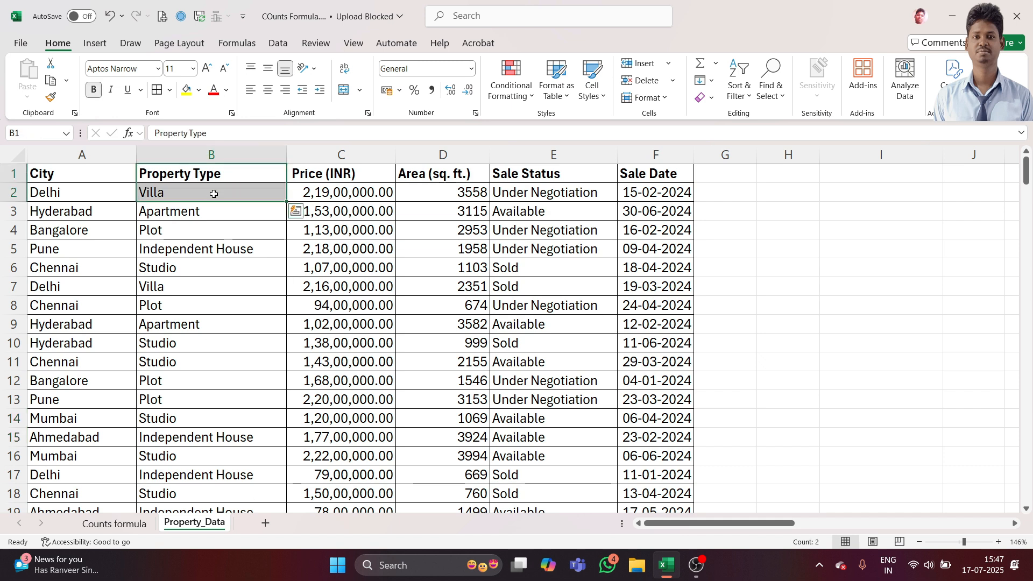
click(250, 190)
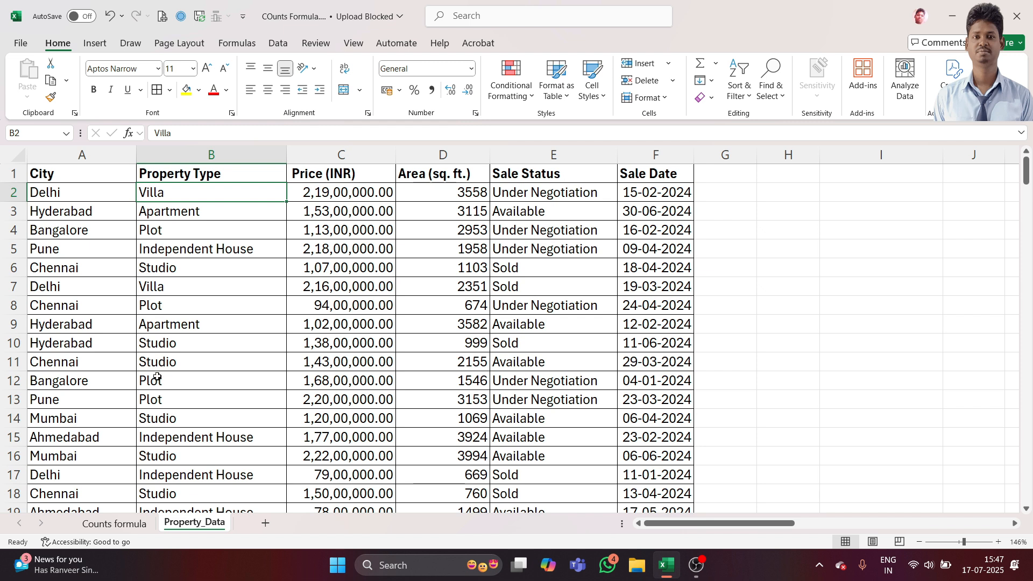
drag(215, 186, 216, 172)
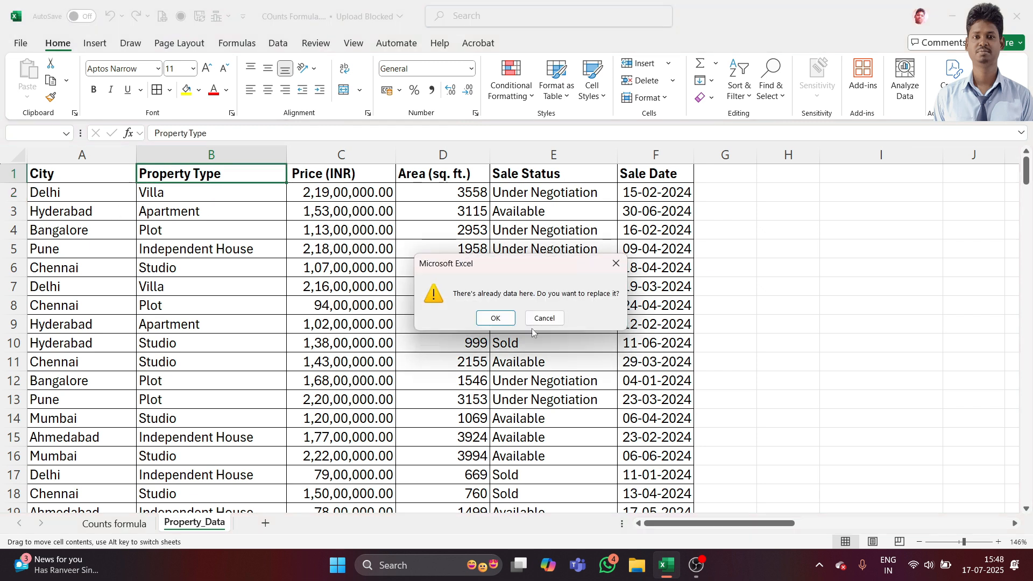
key(Return)
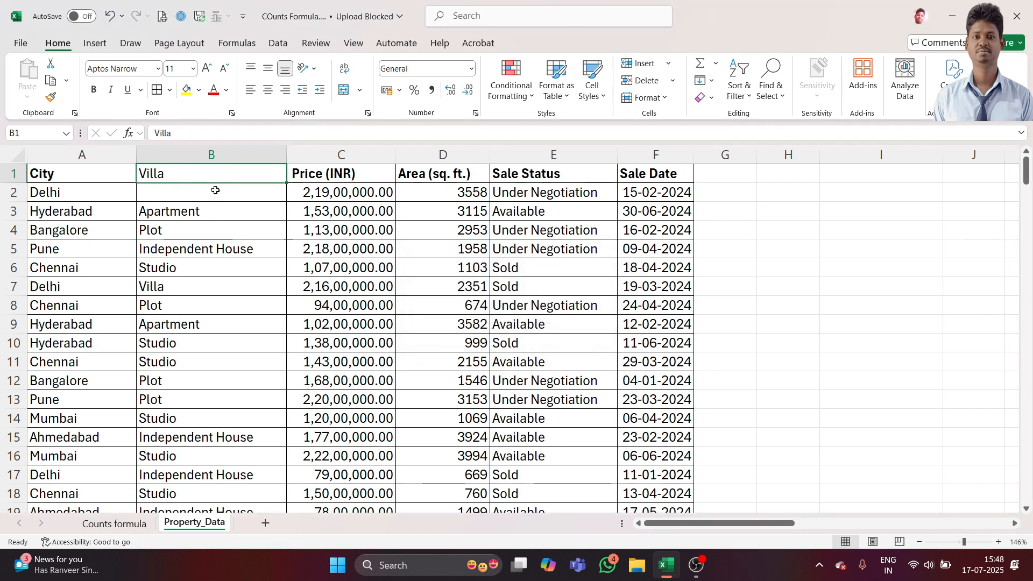
key(ctrl+z)
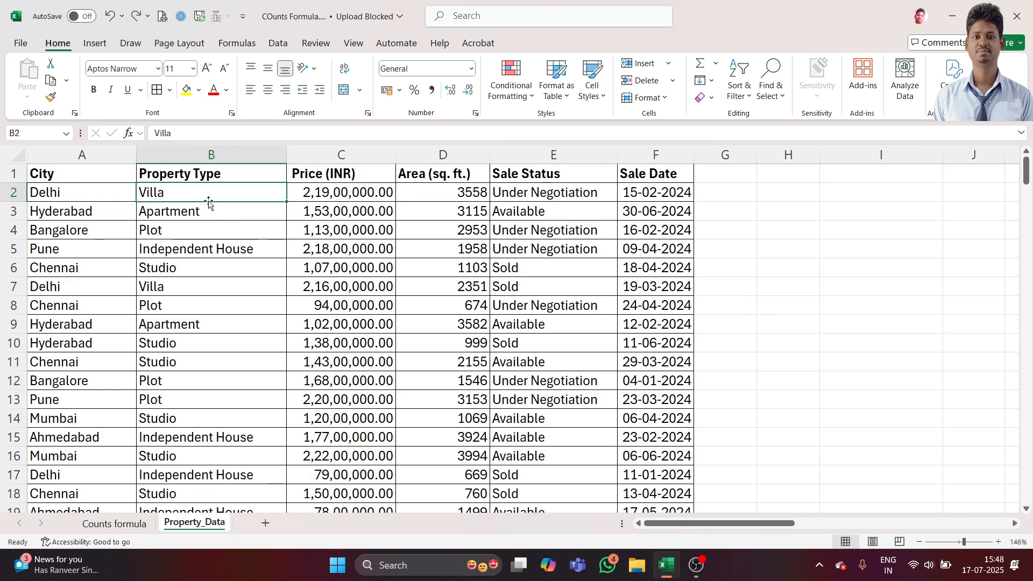
- Copy the Property Type header from B1 to H1 and fit column H's width to it
click(229, 173)
key(ctrl+c)
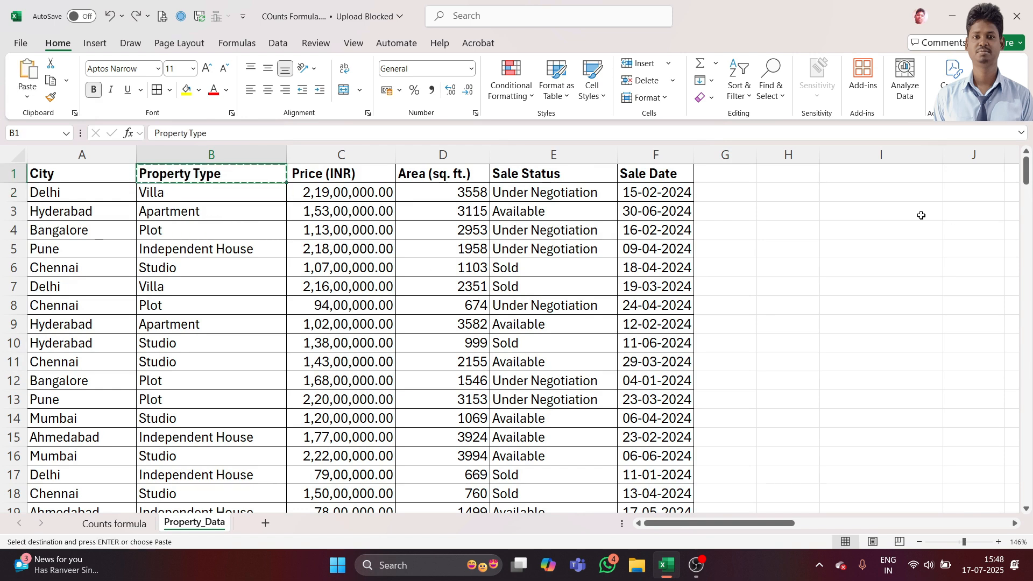
click(810, 177)
key(ctrl+v)
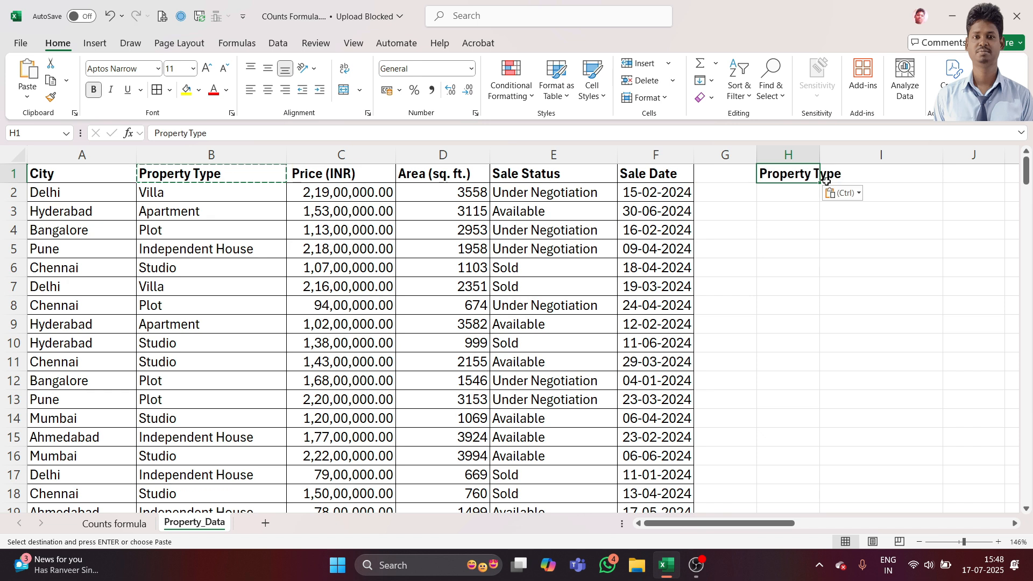
double_click(820, 162)
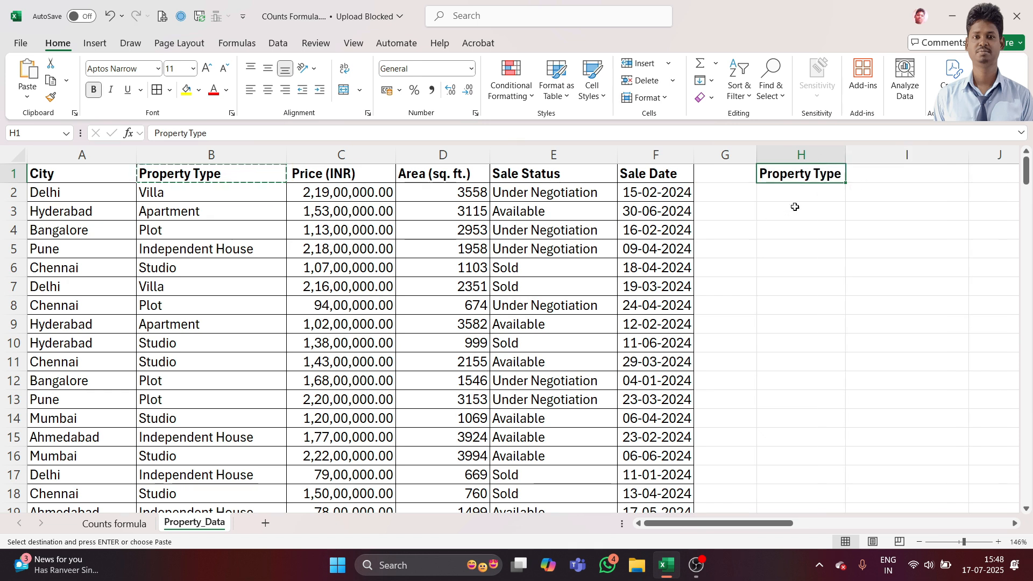
- Copy all property type values from B2:B201 into column H starting at H2, and refit the column's width
click(820, 192)
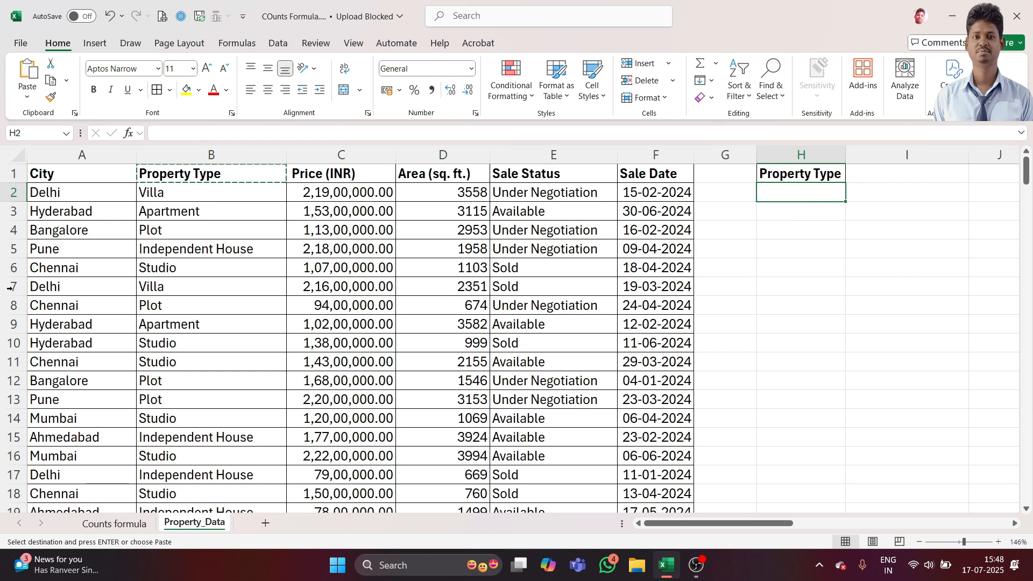
click(198, 195)
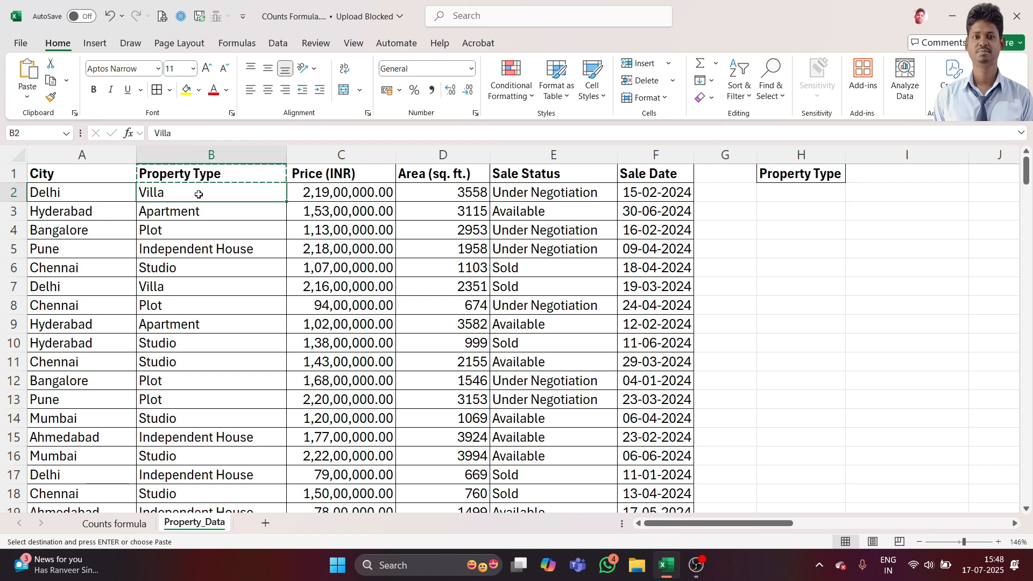
key(ctrl+shift+Down)
key(ctrl+c)
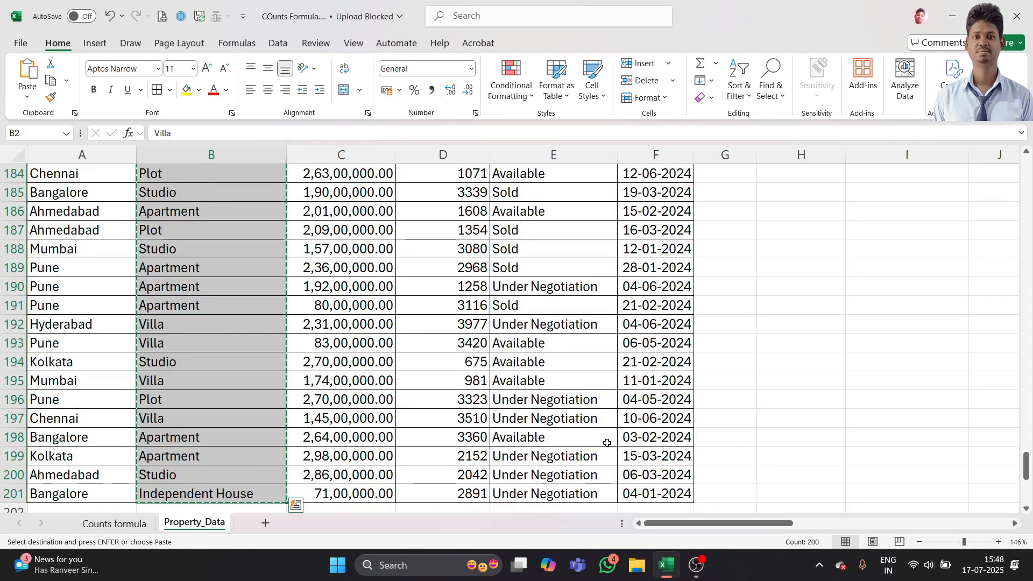
click(797, 500)
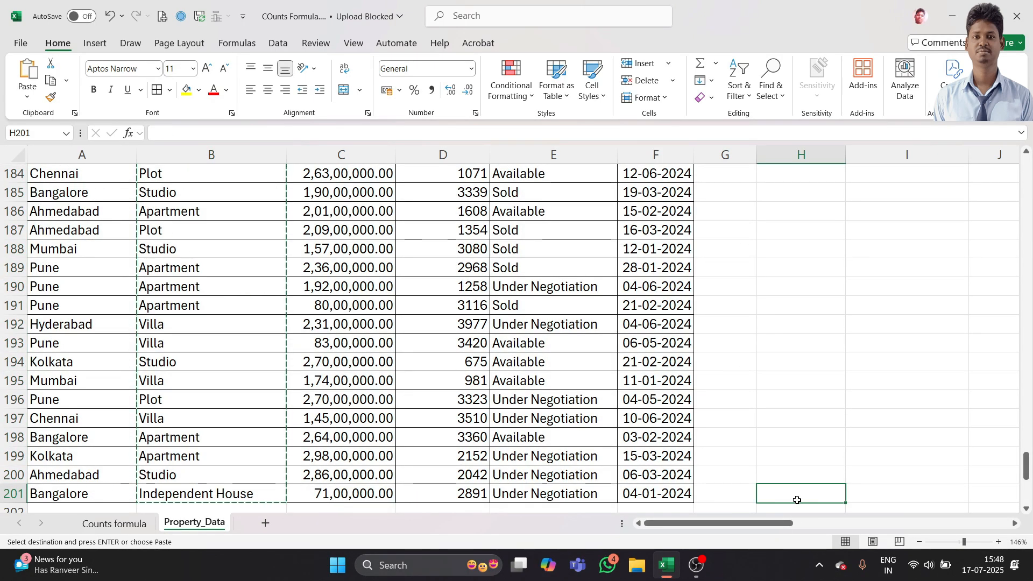
key(ctrl+Up)
click(791, 194)
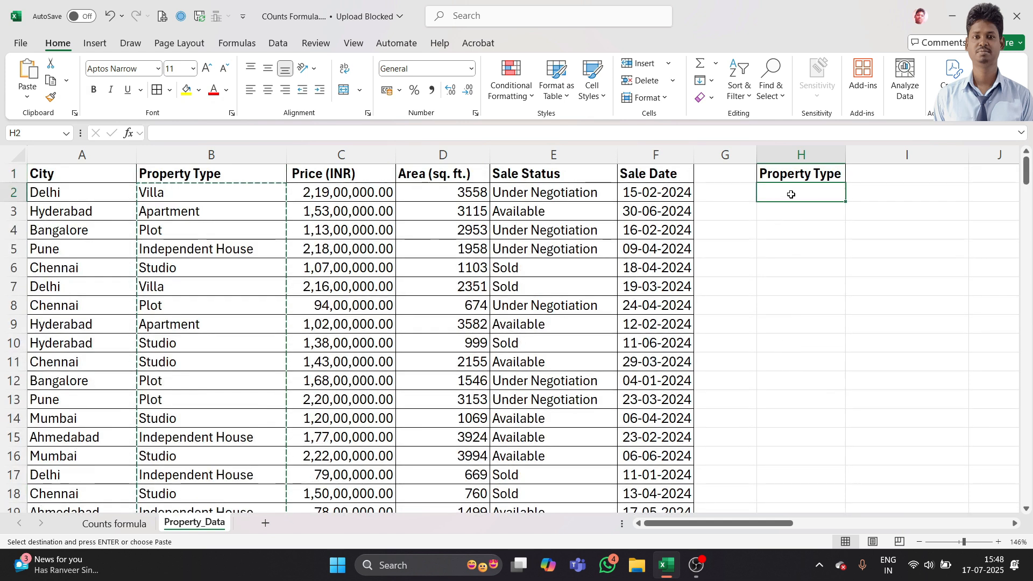
key(ctrl+v)
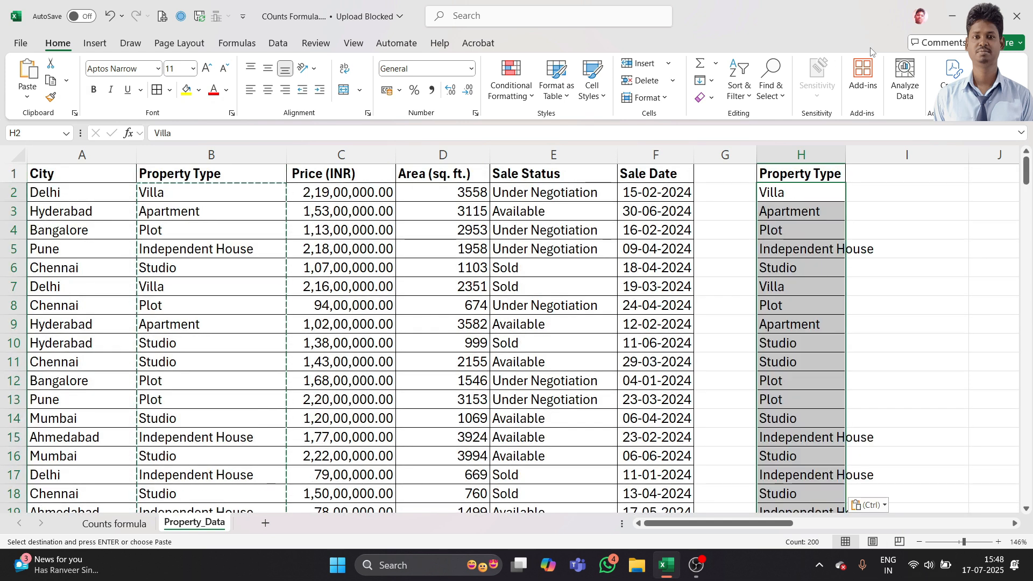
double_click(847, 158)
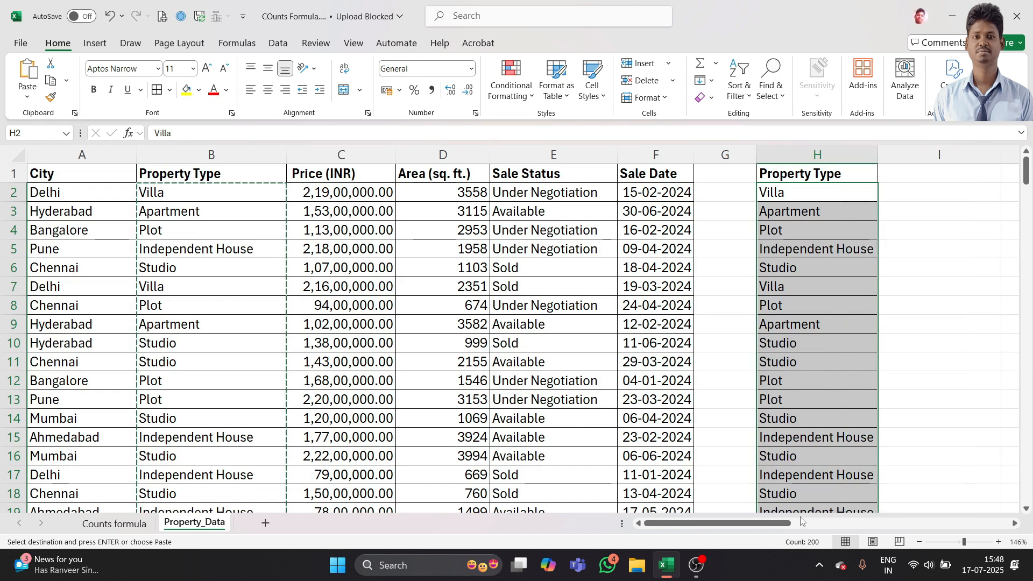
- Remove the duplicates from the copied Property Type list in column H
click(283, 47)
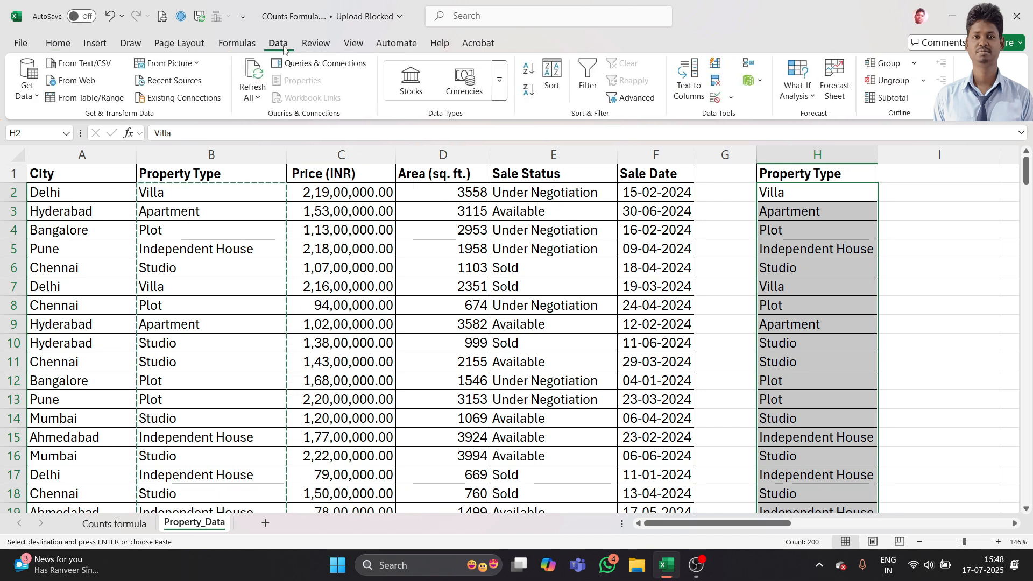
click(716, 82)
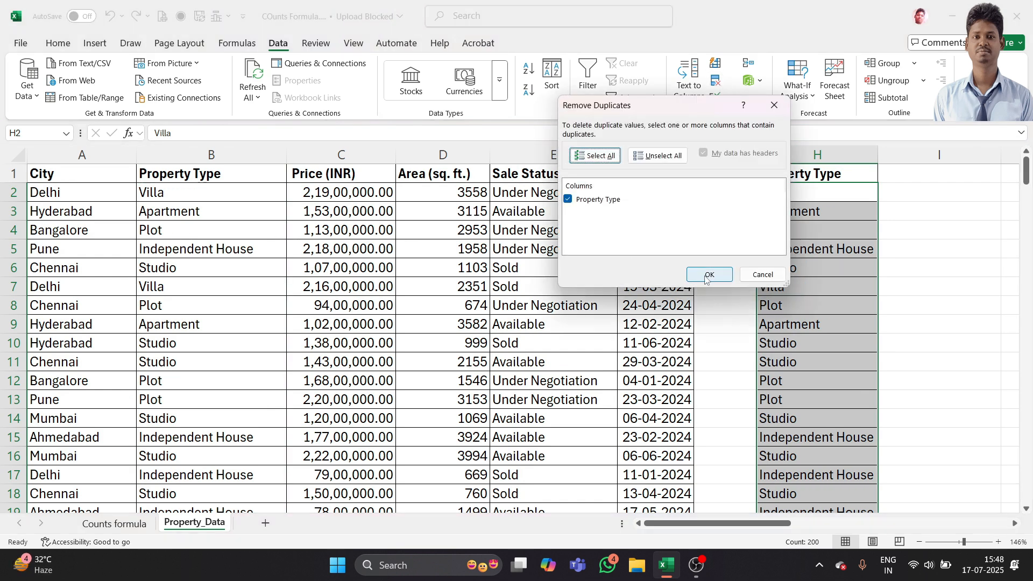
click(705, 275)
click(526, 317)
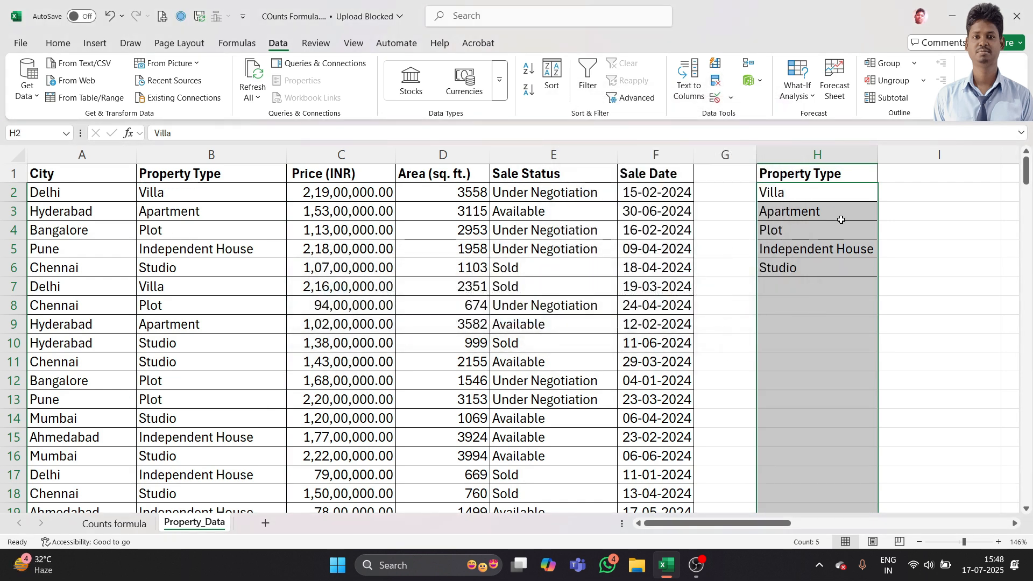
click(824, 338)
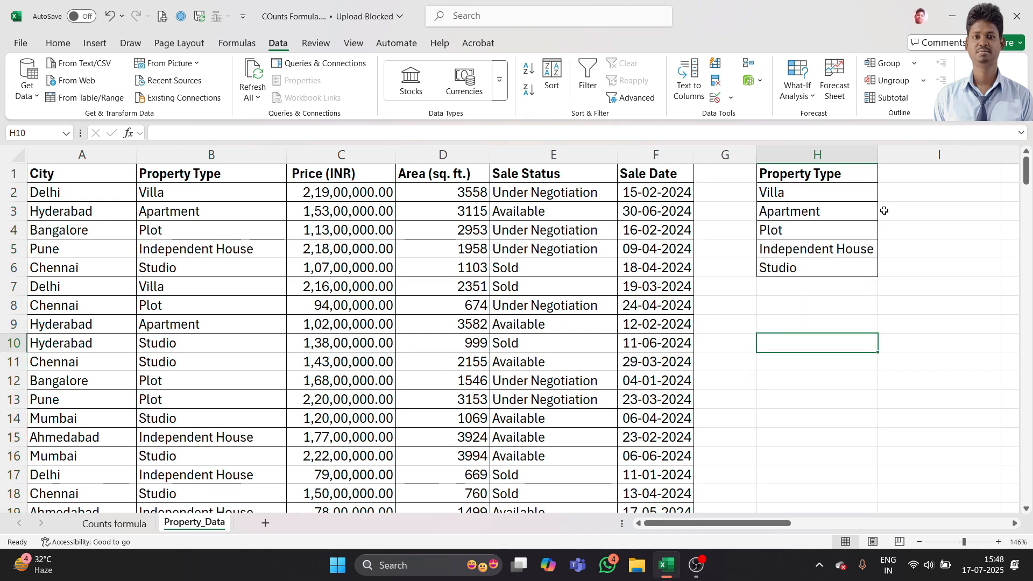
click(918, 175)
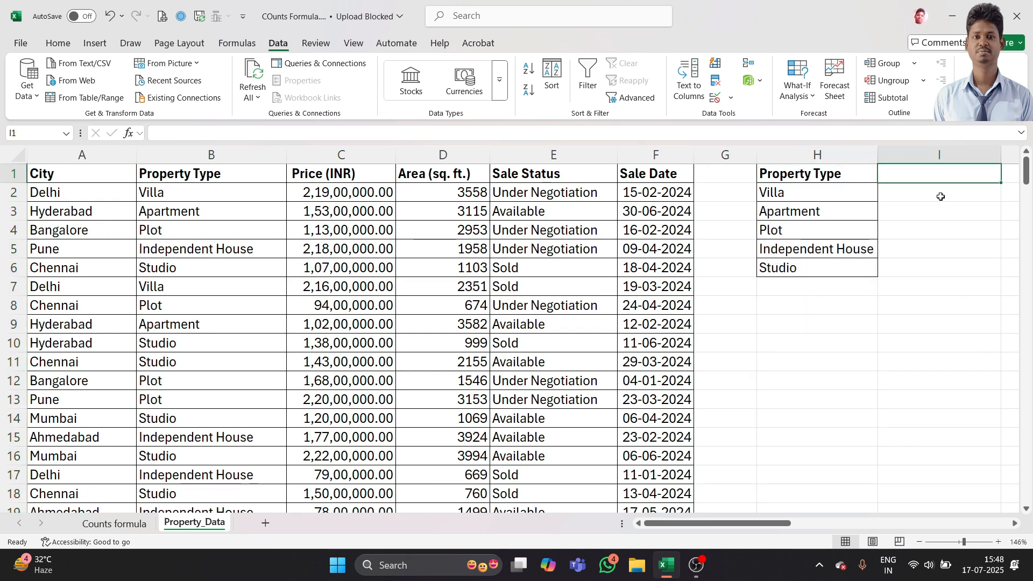
- Enter the header Counting in cell I1 beside the Property Type list
text(C)
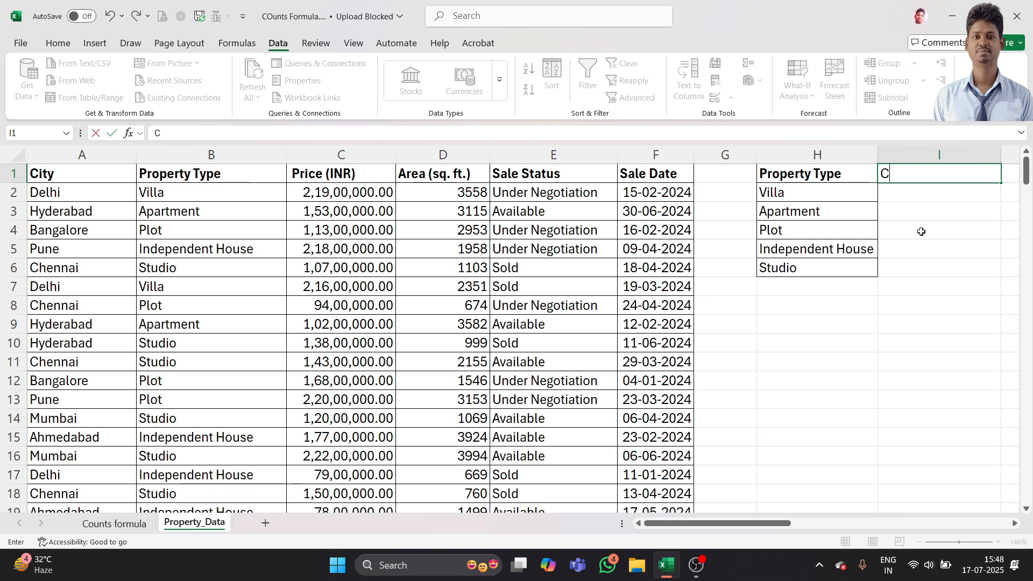
text(ounting)
key(Return)
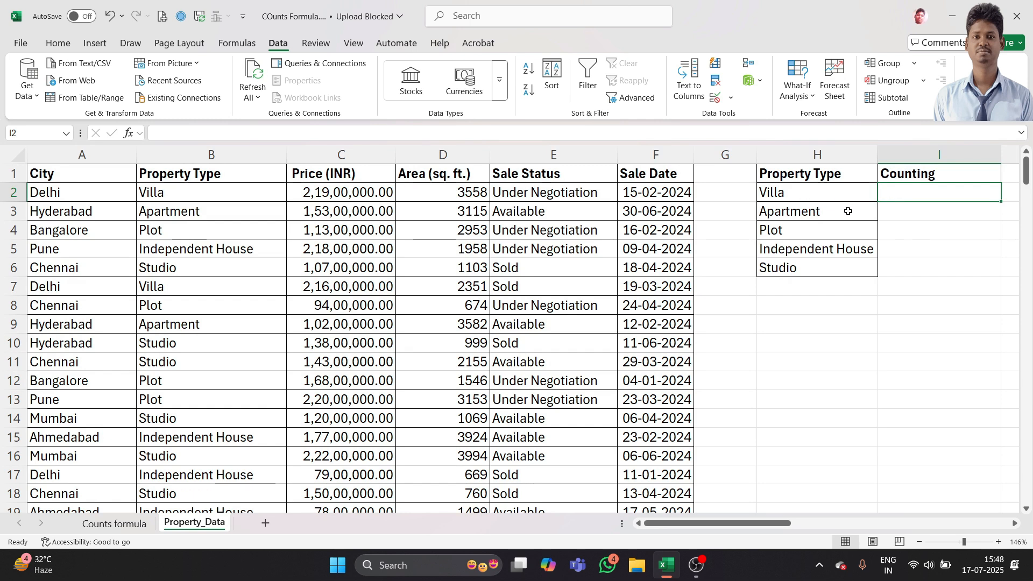
- Enter =COUNTIF(B2:B201,H2) in I2 to count how often the first listed property type occurs
click(913, 212)
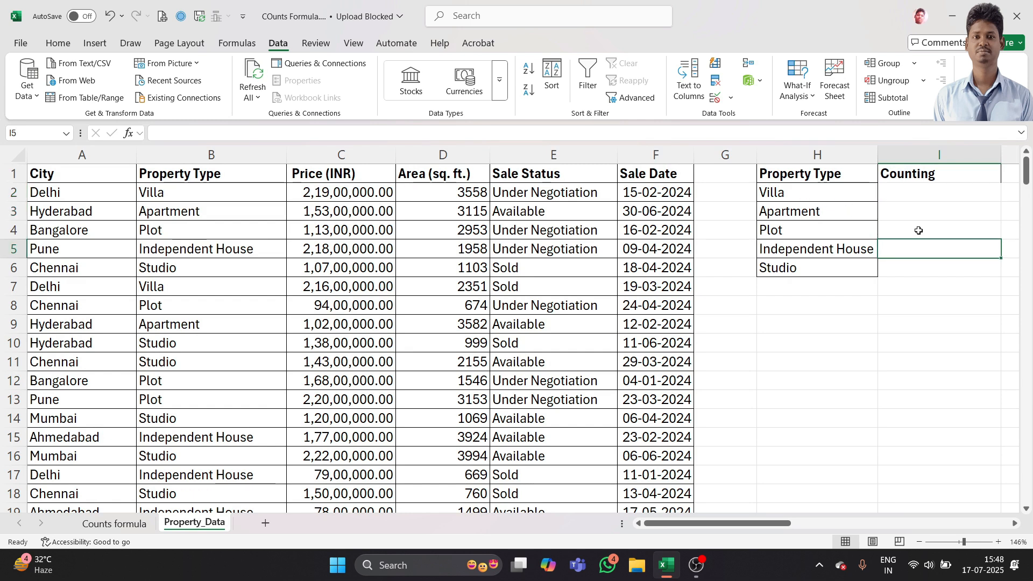
click(920, 199)
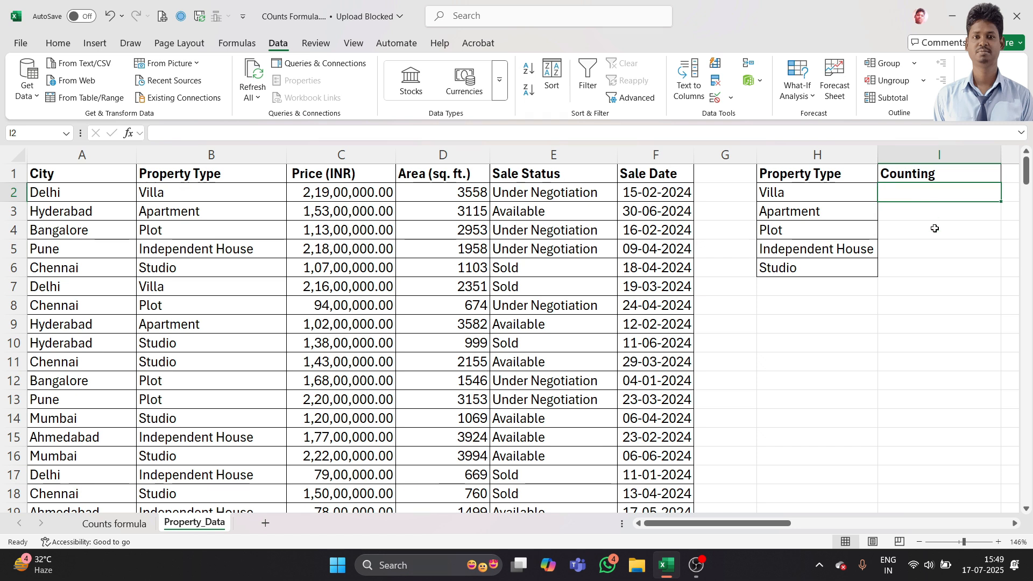
text(=c)
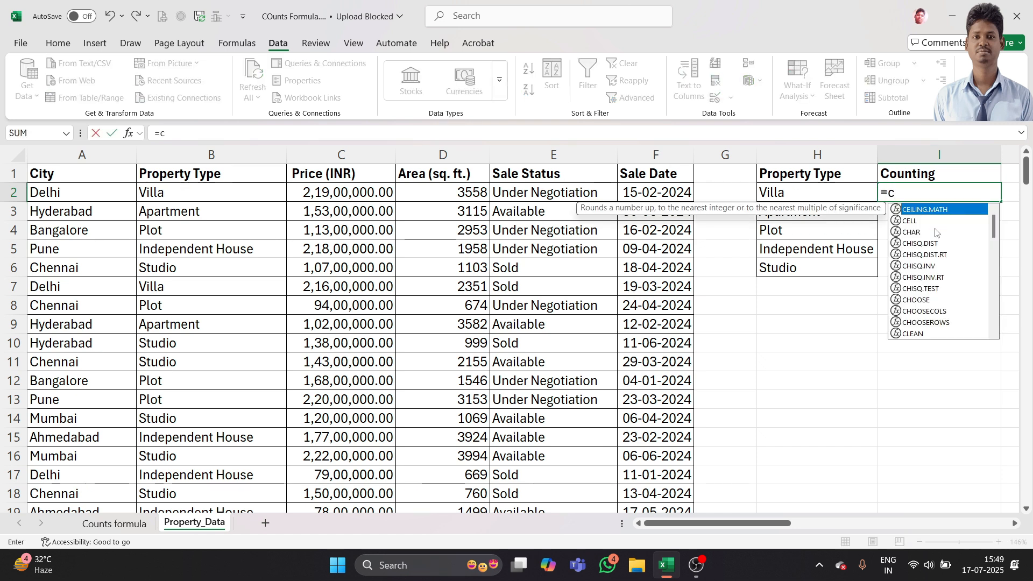
text(o)
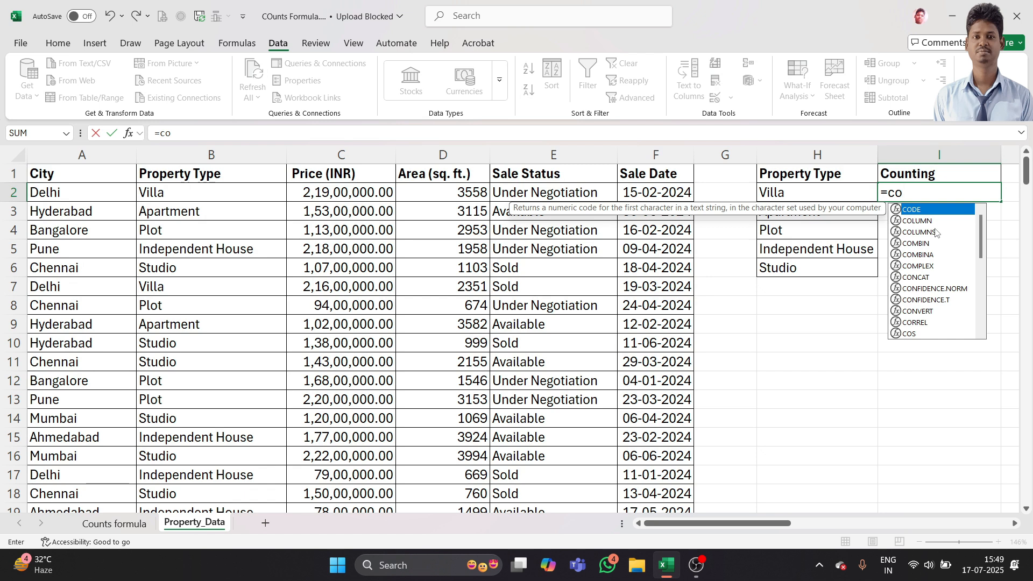
text(unt)
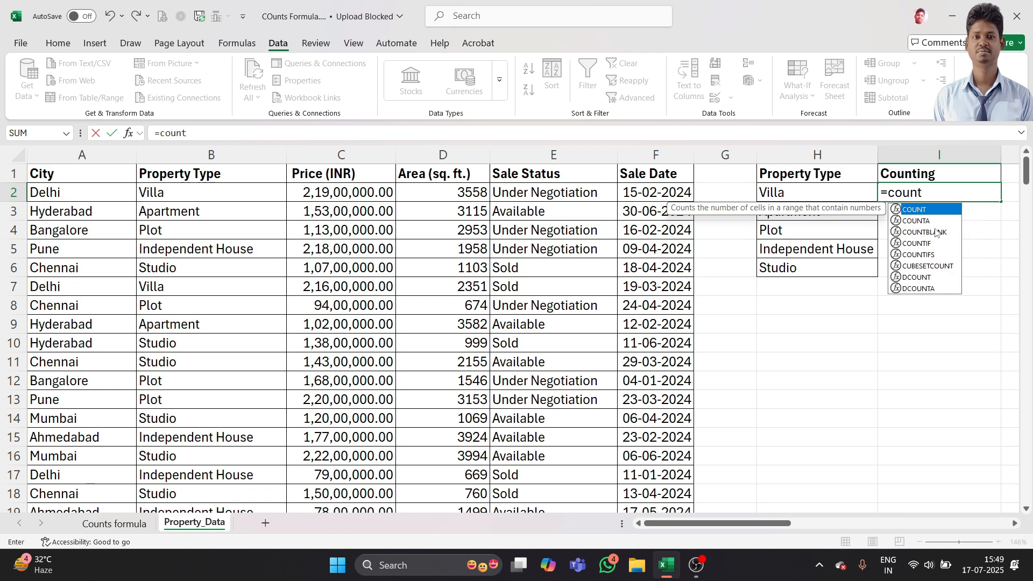
text(if)
key(Tab)
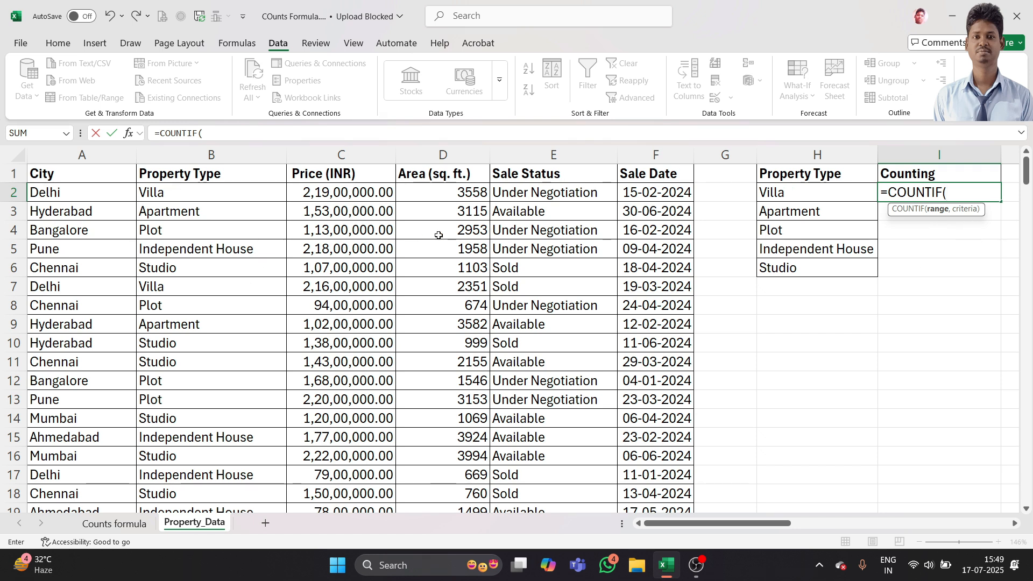
click(210, 194)
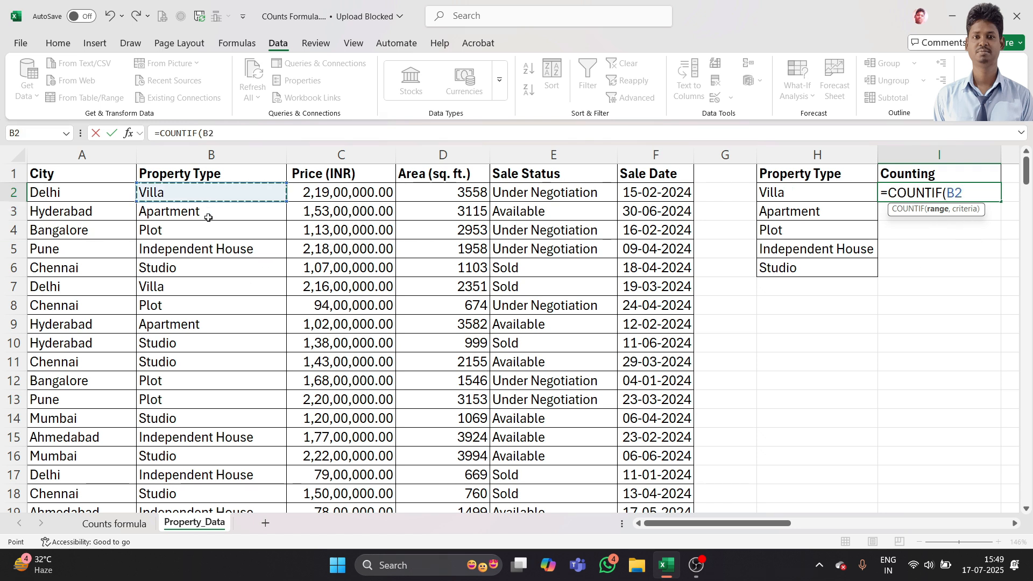
key(ctrl+shift+Down)
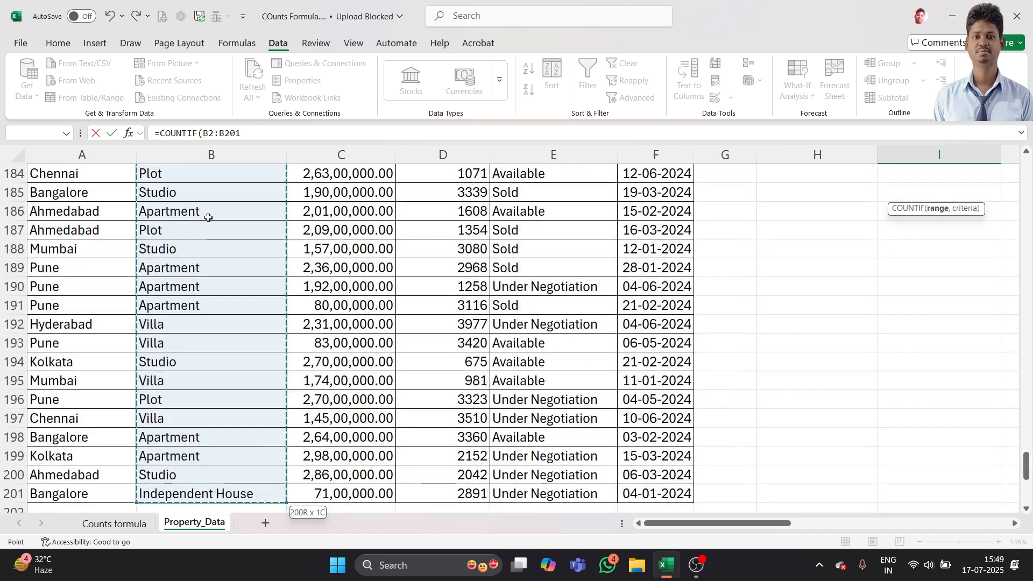
key(ctrl+BackSpace)
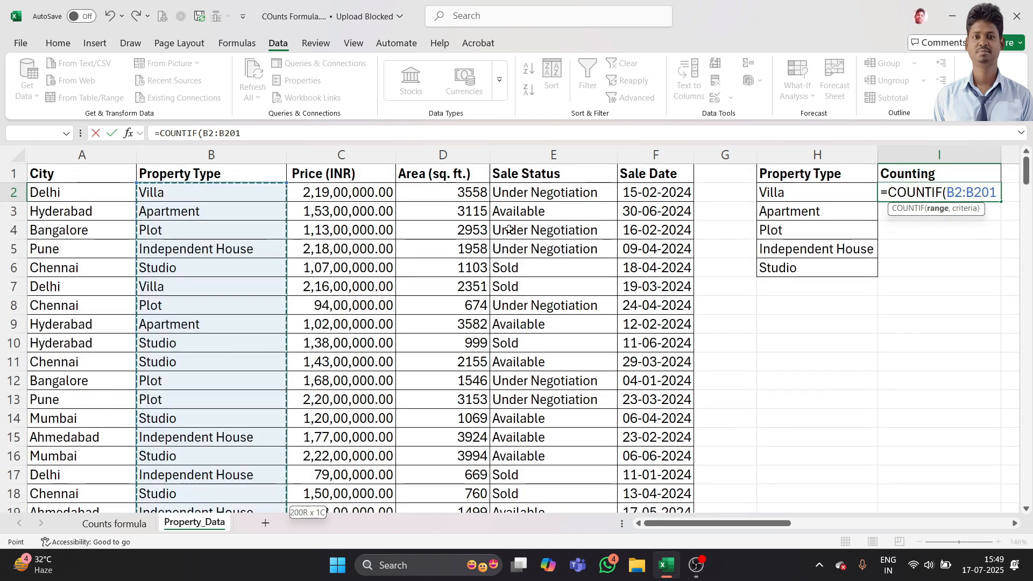
text(,)
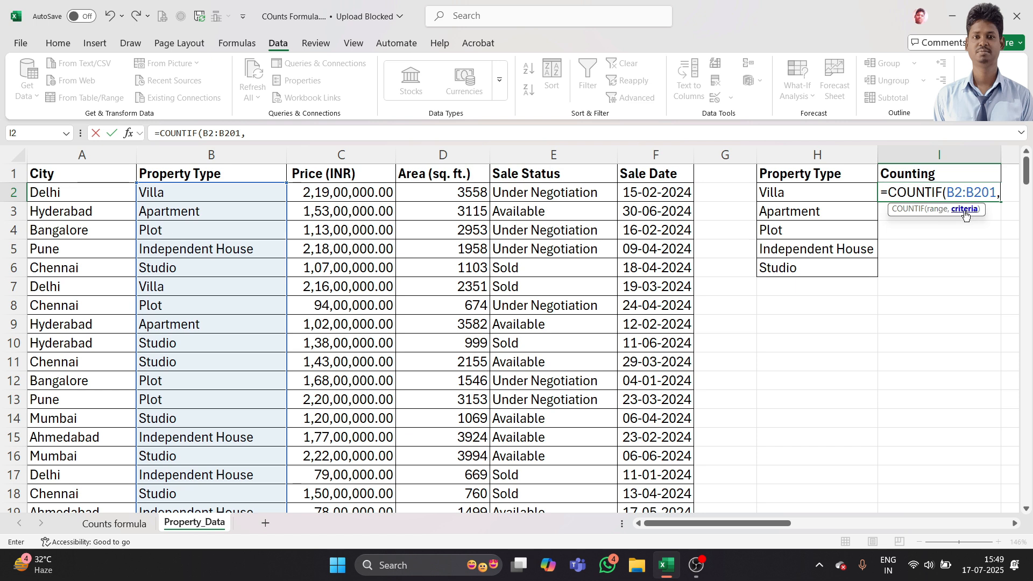
click(789, 192)
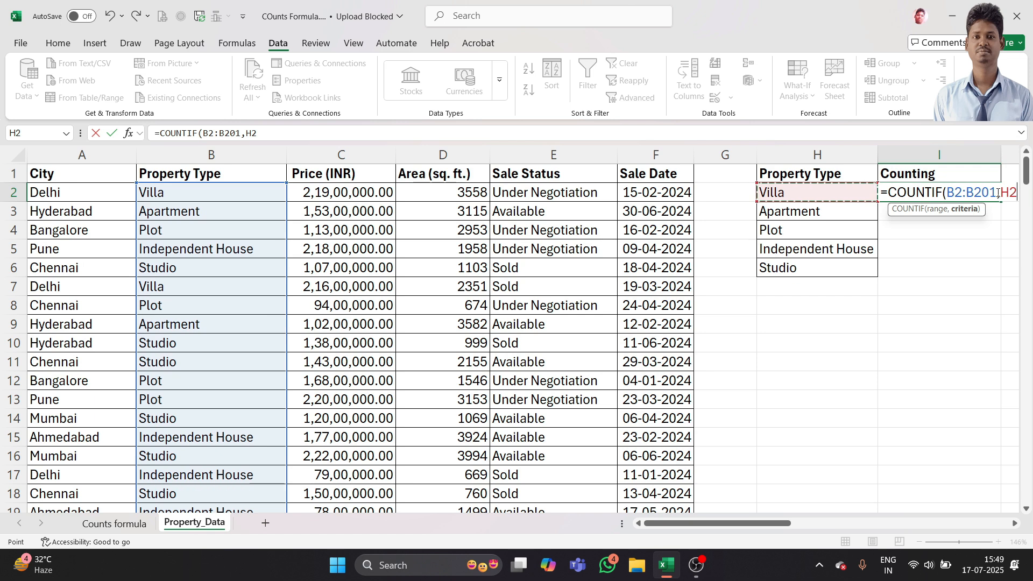
text())
key(Return)
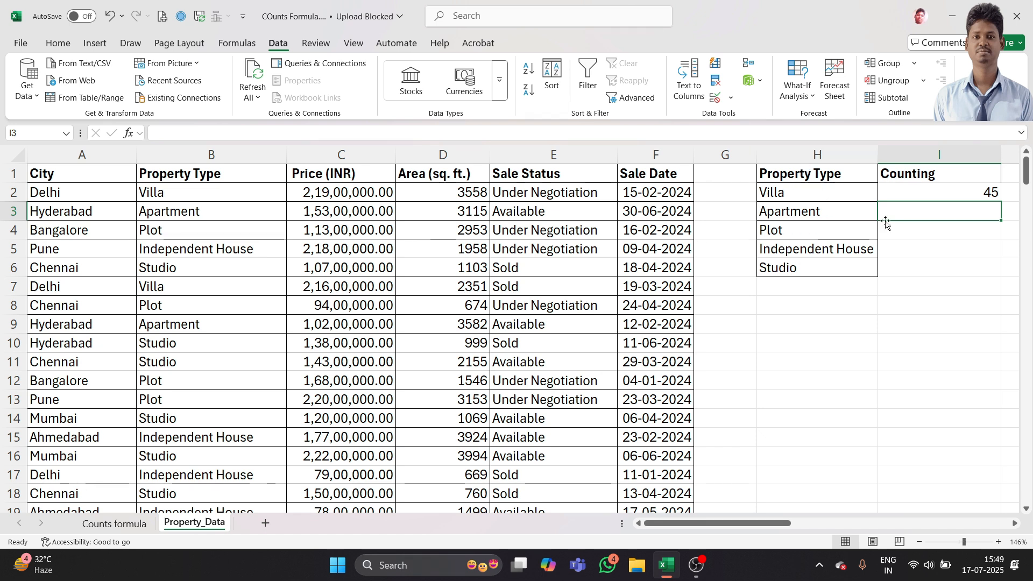
- Fill the COUNTIF formula from I2 down to I6 for the remaining property types
click(991, 192)
drag(1001, 202, 998, 272)
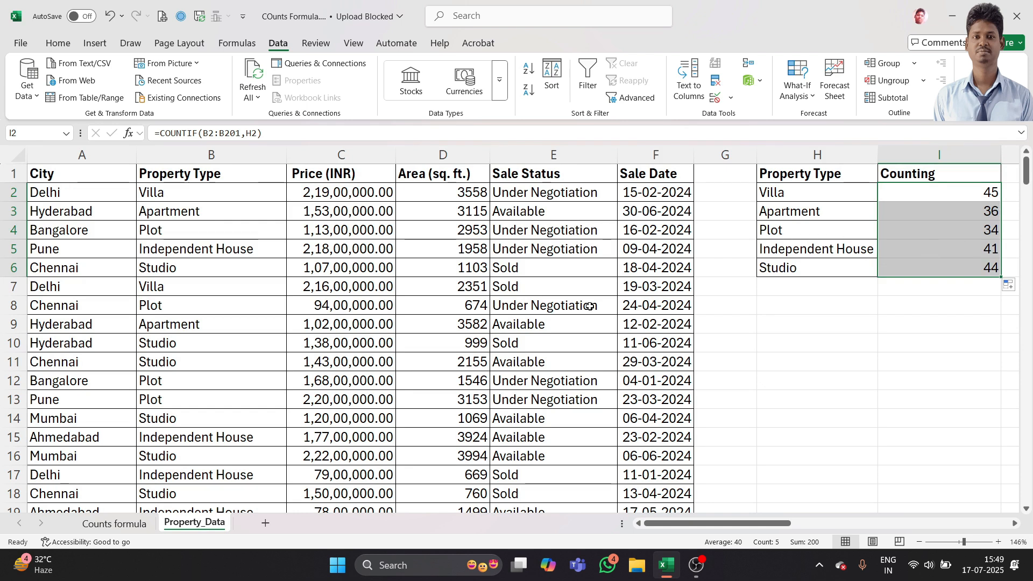
click(772, 323)
- Copy the Sale Status header from E1 to H9, below the property type summary
drag(504, 182, 517, 193)
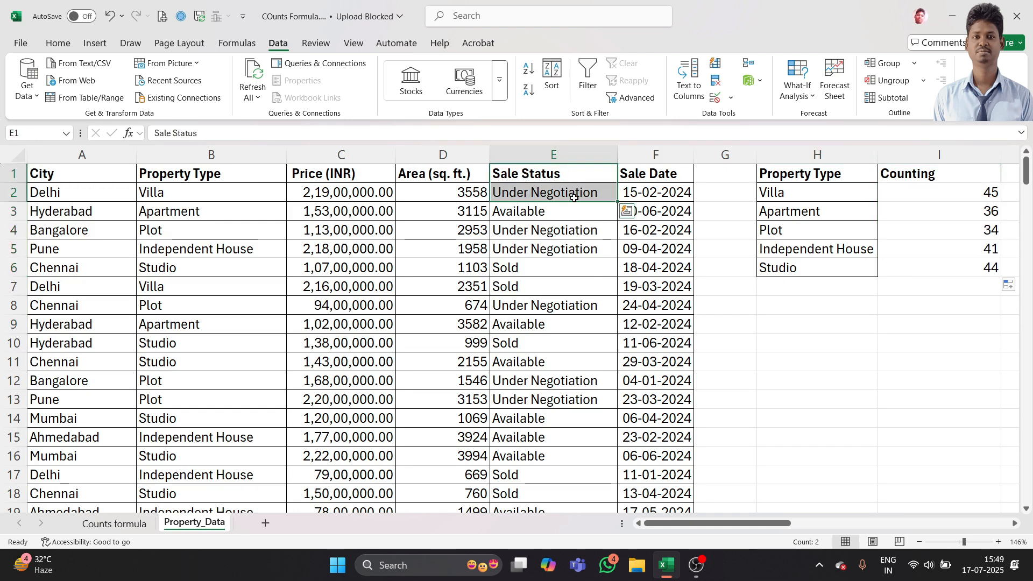
click(535, 174)
key(ctrl+c)
scroll(576, 194, down, 3)
scroll(865, 306, up, 3)
click(848, 322)
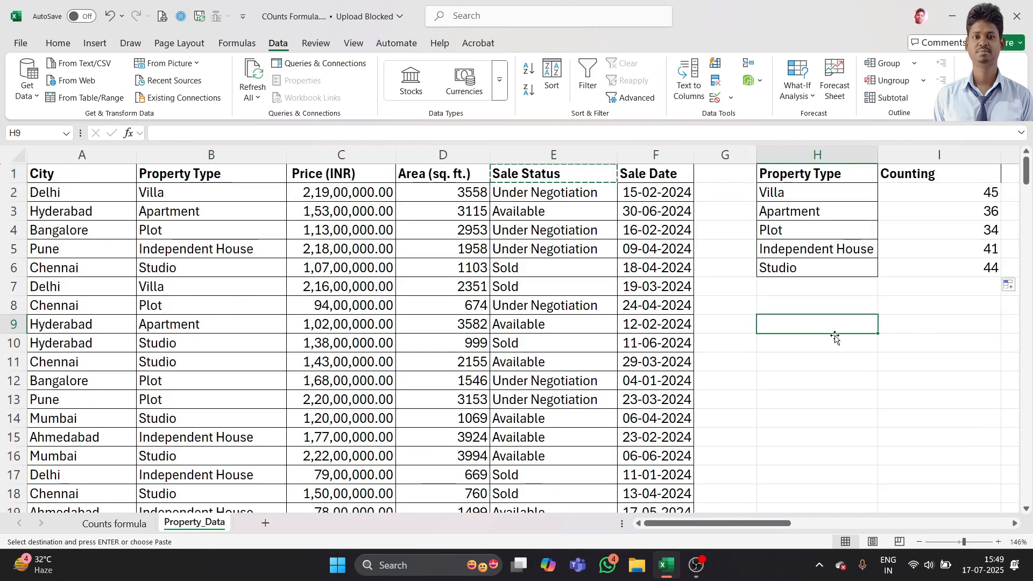
key(ctrl+v)
- Enter the header Counting in cell I9 beside the Sale Status header
click(916, 321)
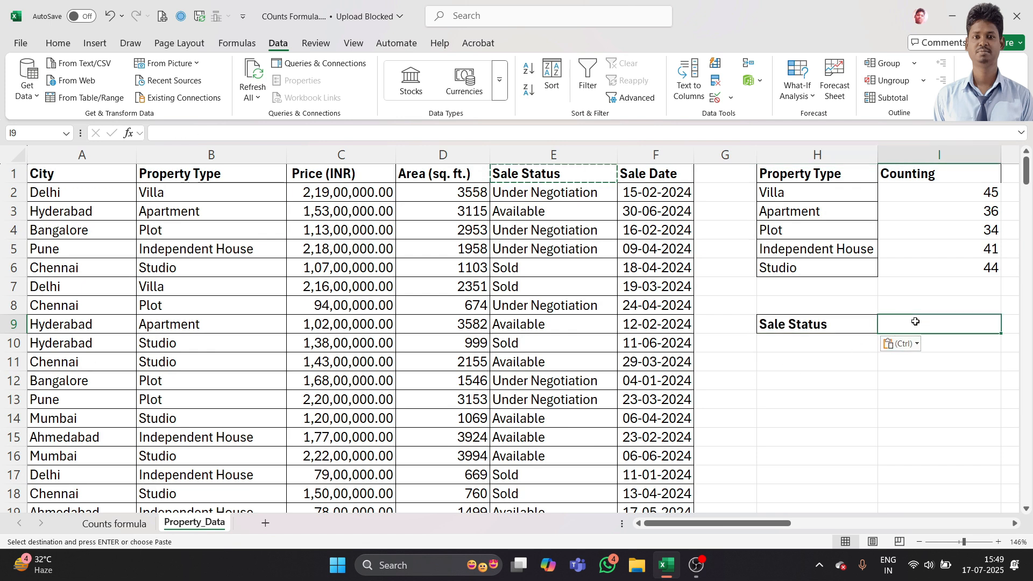
text(Cou)
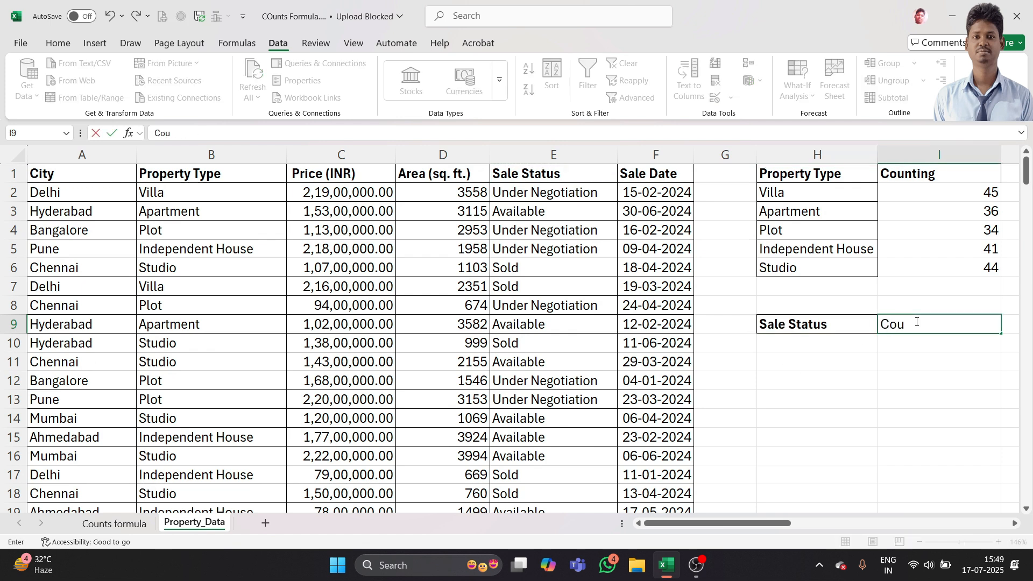
text(nting)
key(Return)
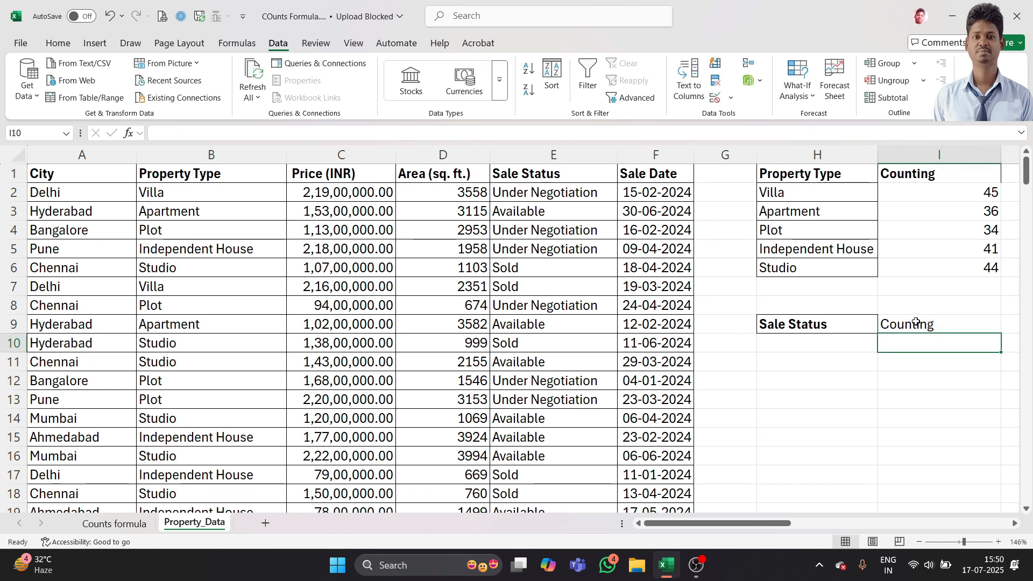
- Copy all sale status values from E2:E201 into column H starting at H10
click(844, 344)
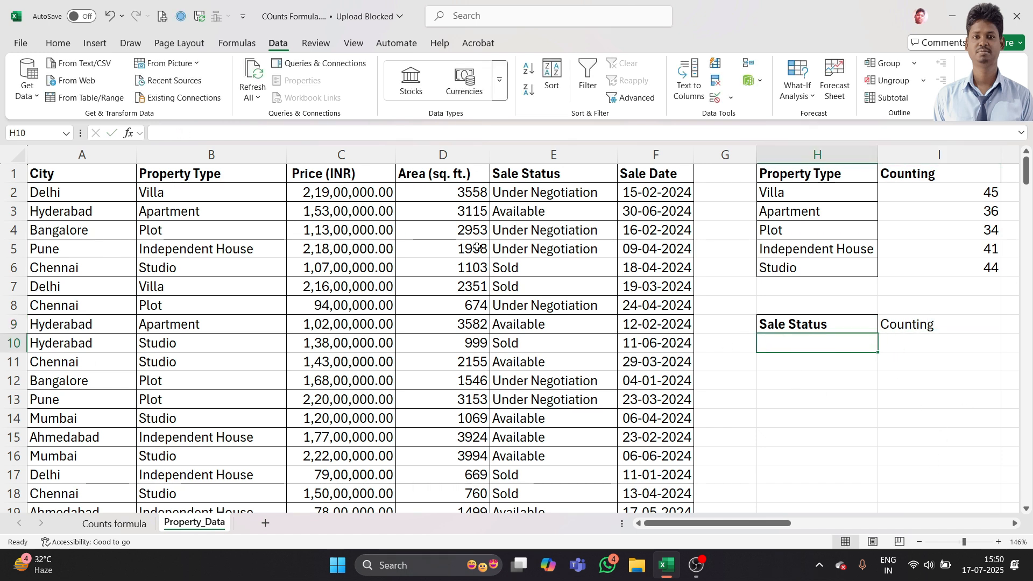
click(545, 190)
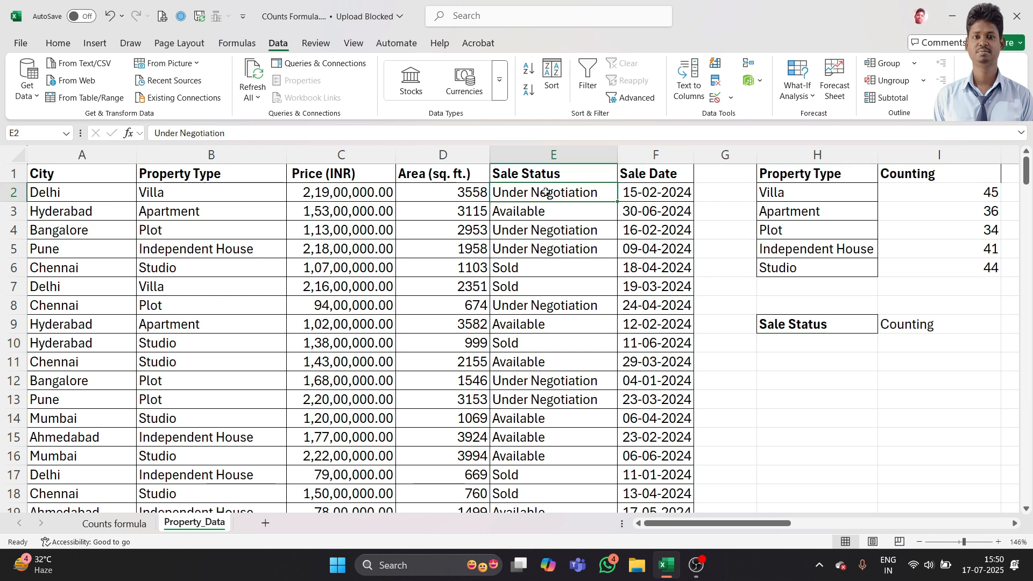
key(ctrl+shift+Down)
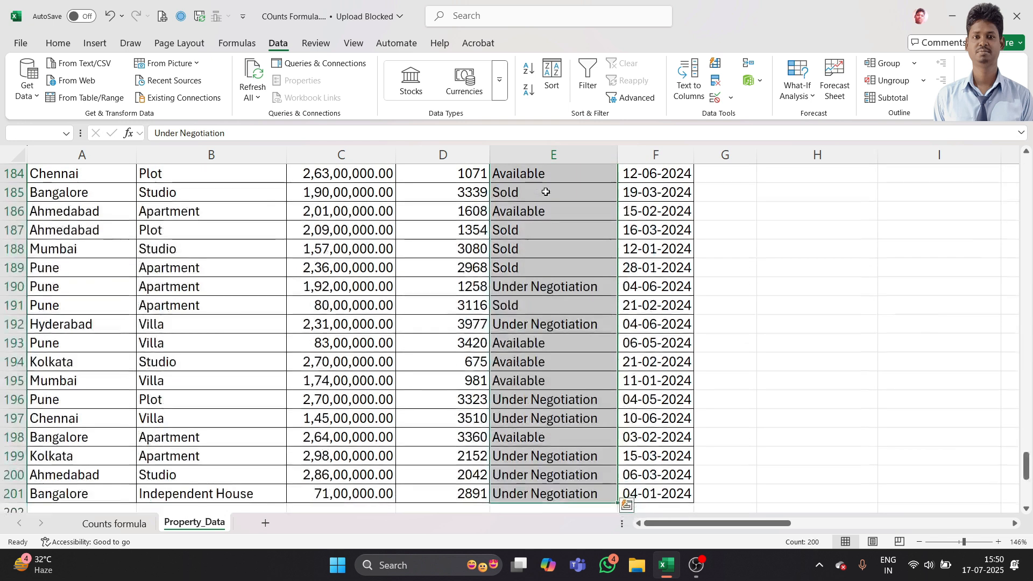
key(ctrl+c)
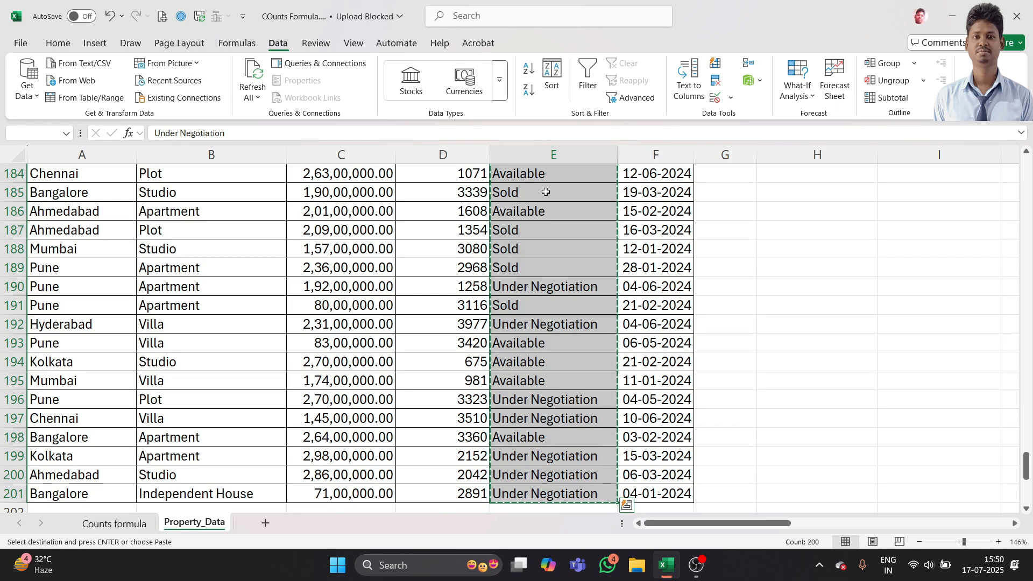
click(852, 463)
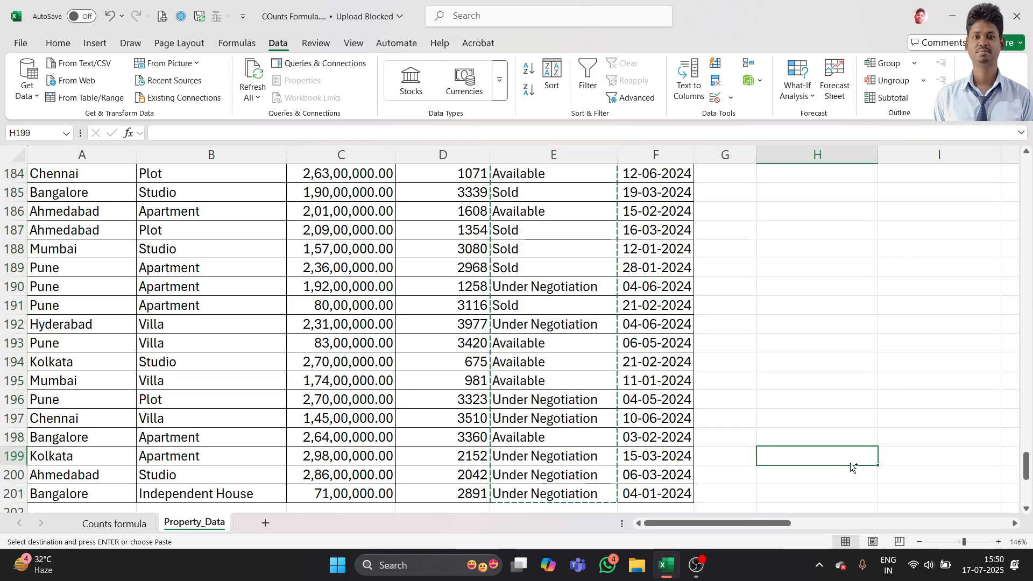
key(ctrl+Up)
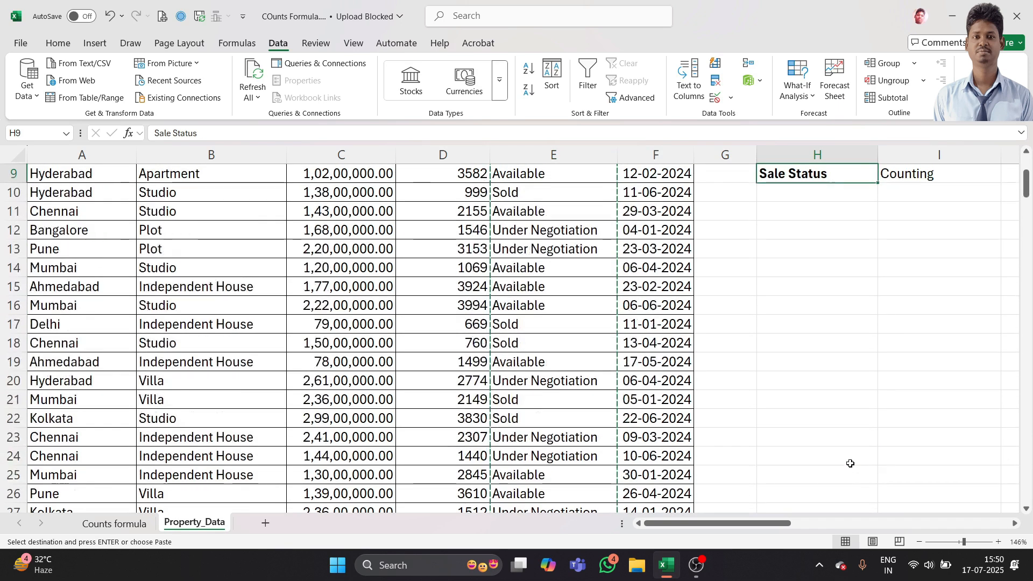
click(815, 195)
key(ctrl+v)
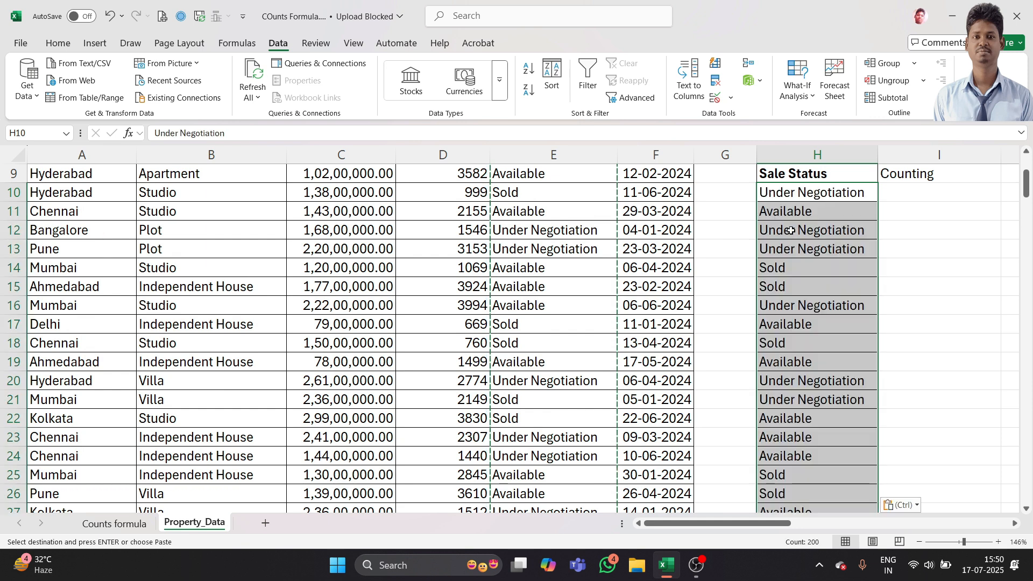
- Remove the duplicates from the copied Sale Status list starting at H10, expanding the selection to the adjacent data
scroll(894, 283, up, 3)
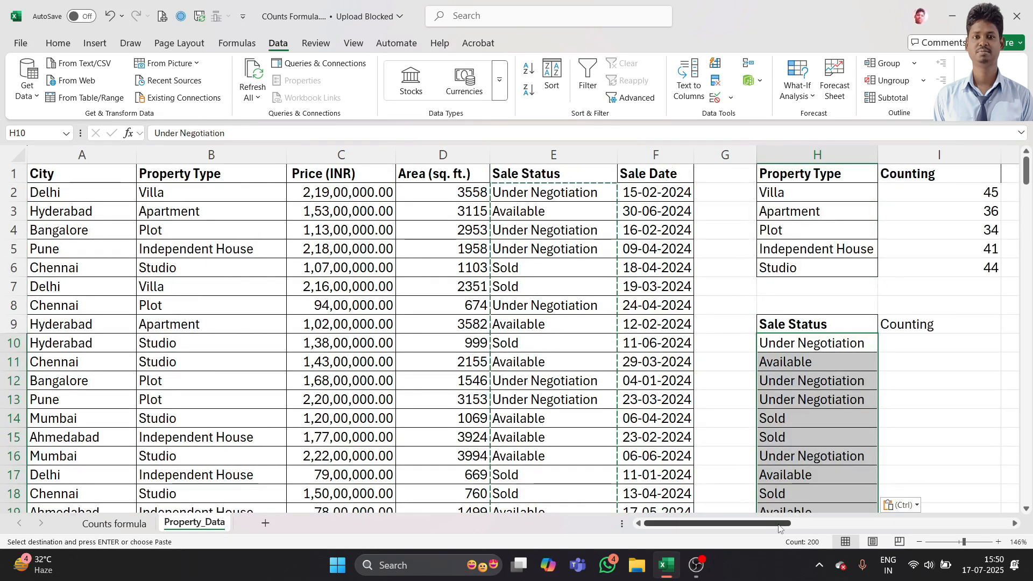
scroll(695, 296, right, 2)
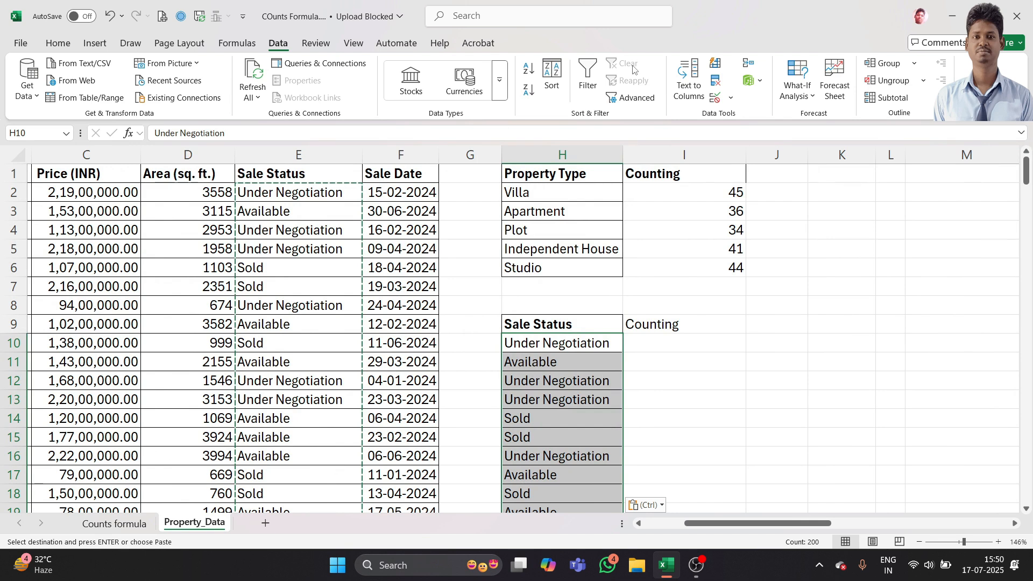
click(716, 81)
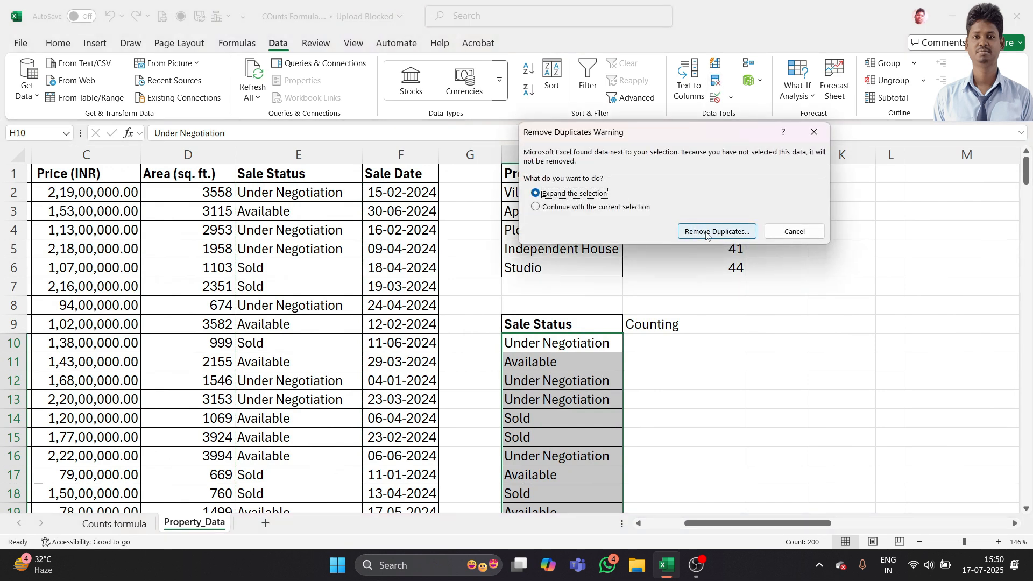
click(715, 230)
click(709, 276)
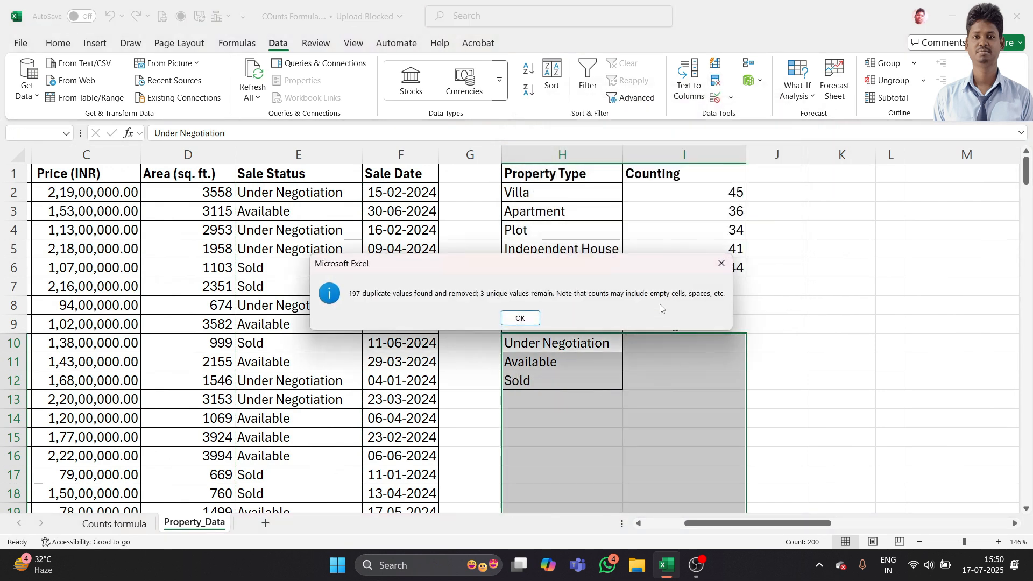
key(Return)
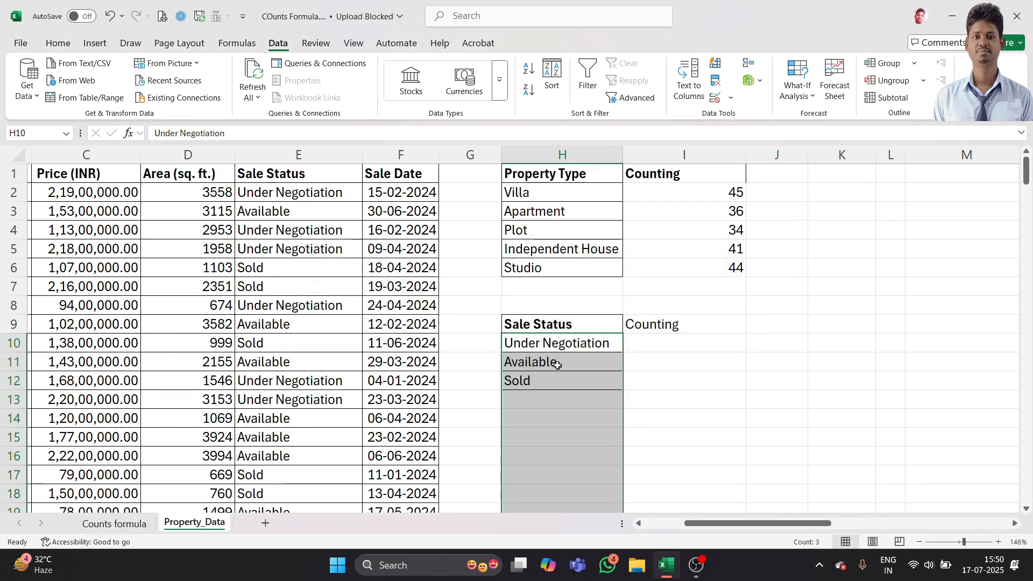
click(549, 386)
click(565, 345)
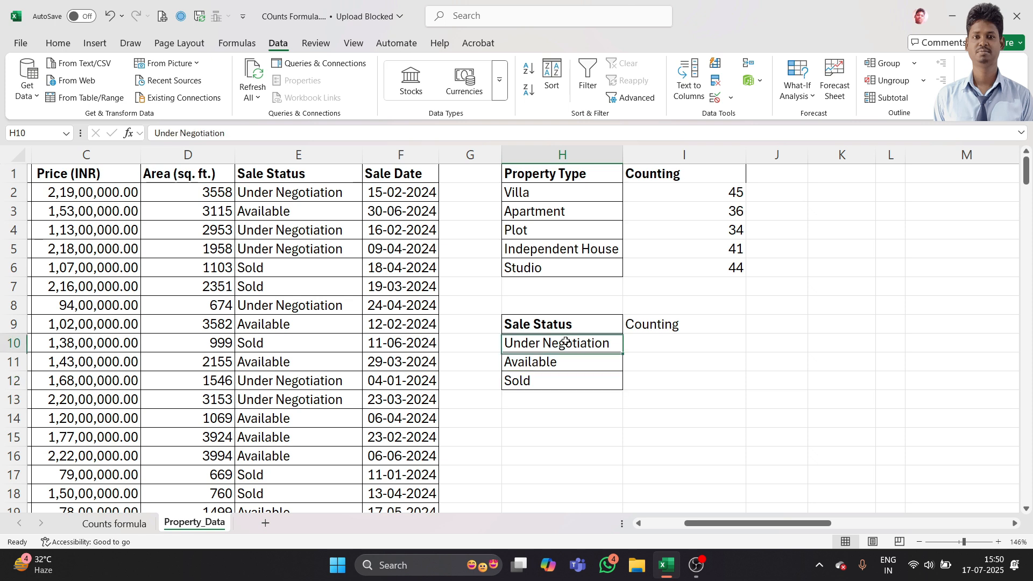
click(658, 344)
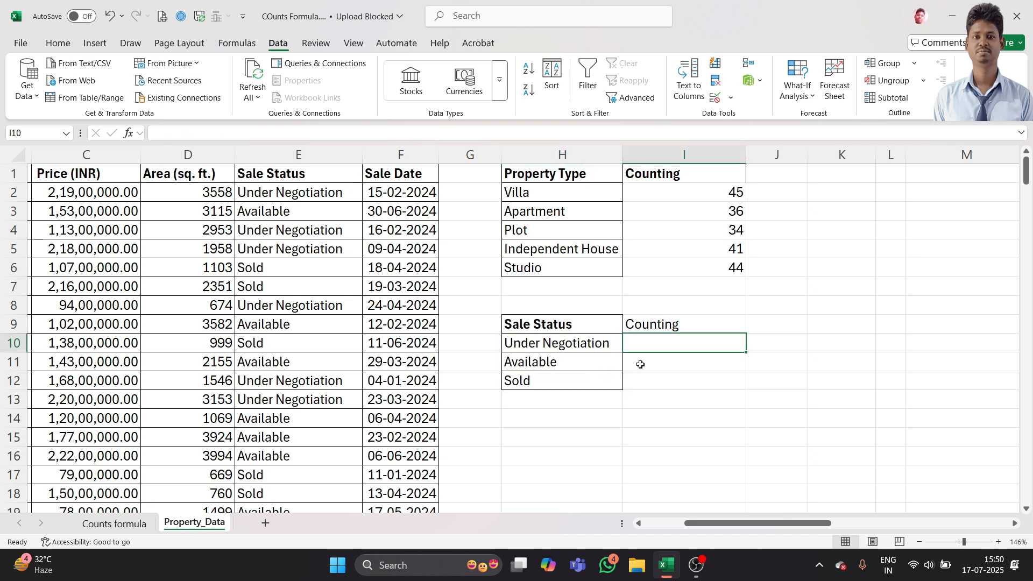
click(640, 365)
click(653, 381)
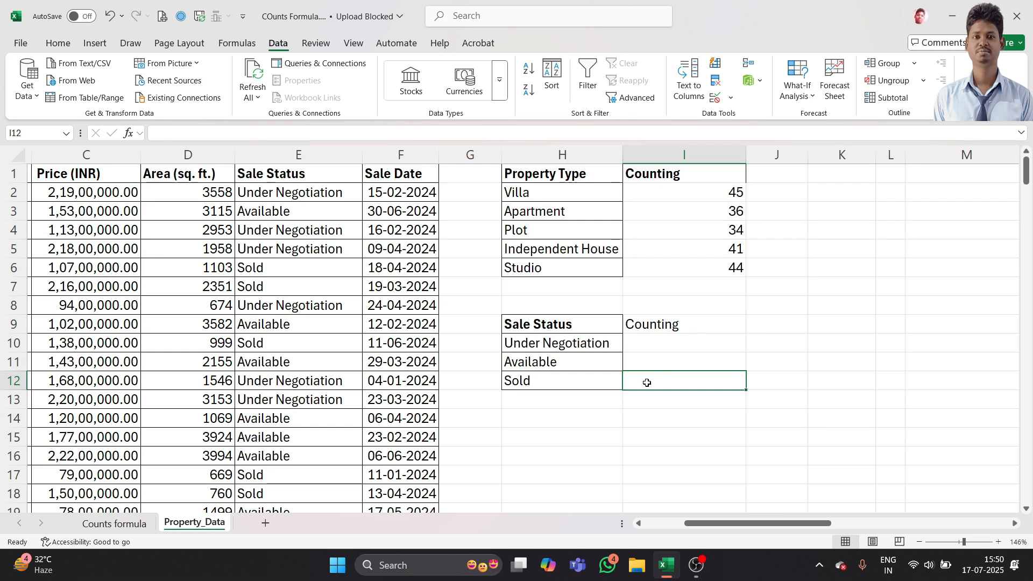
- Count the Under Negotiation properties in I10 with =COUNTIF(E2:E201,H10)
click(652, 346)
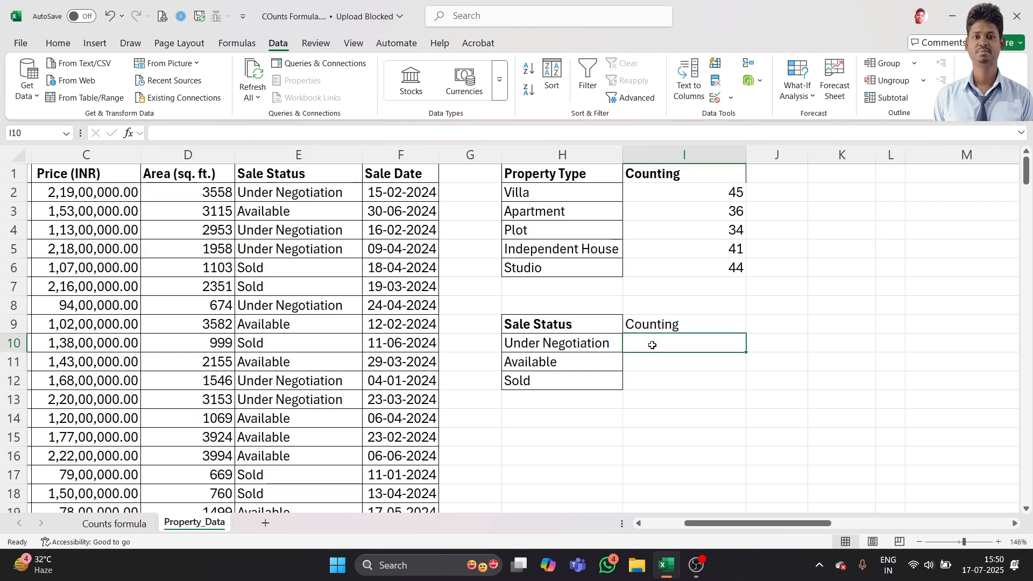
text(=co)
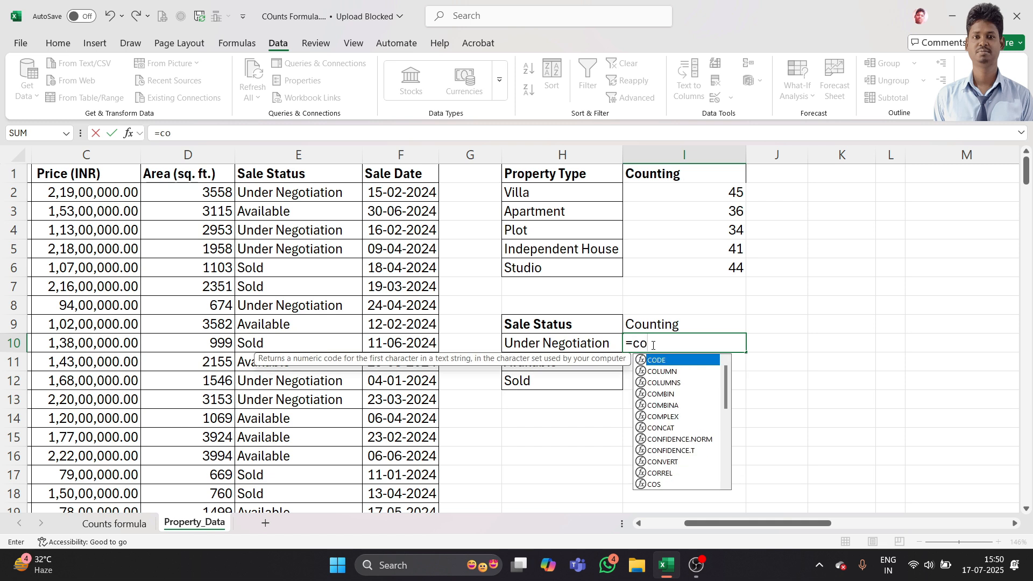
text(unti)
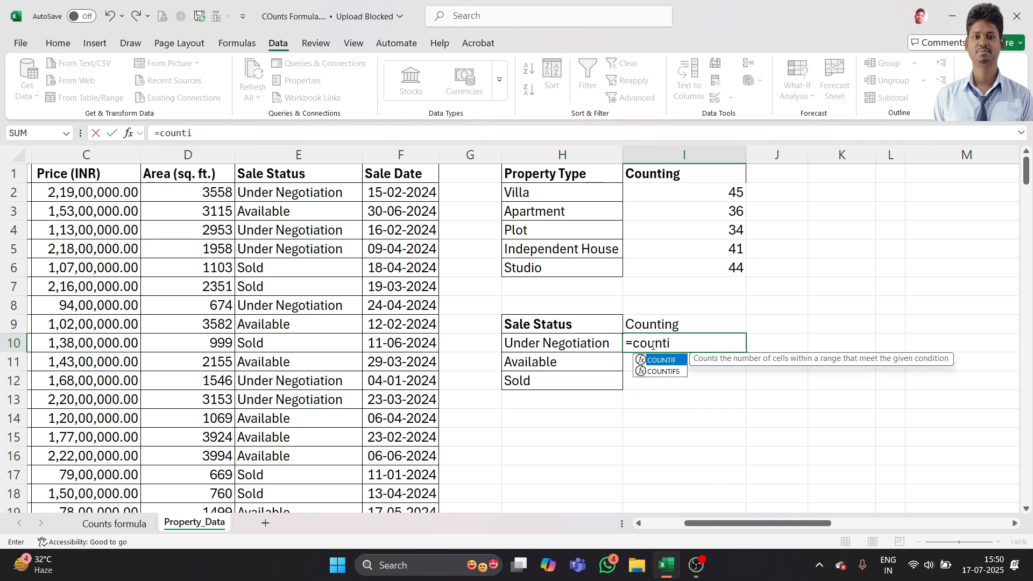
text(f)
key(Tab)
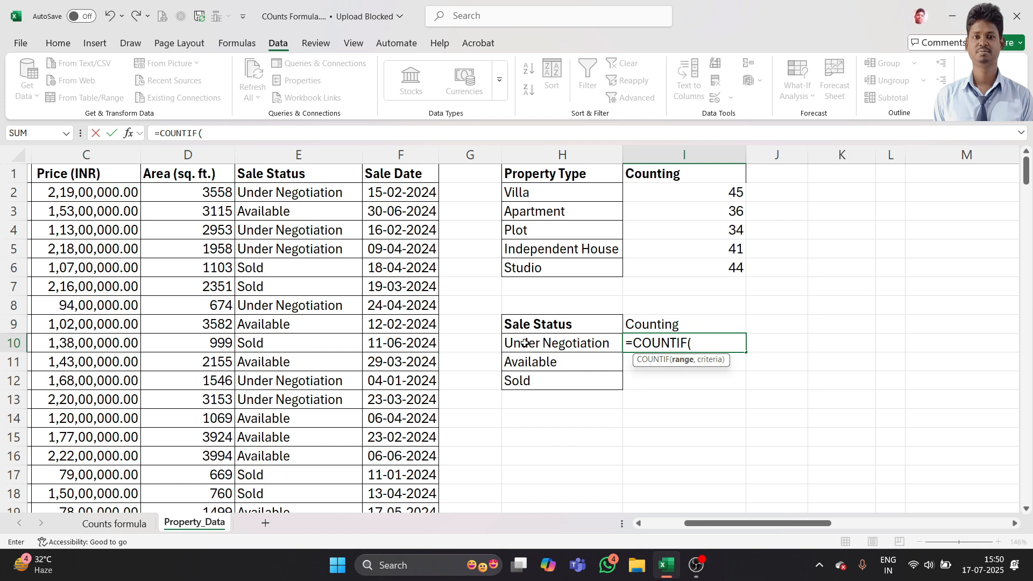
click(284, 184)
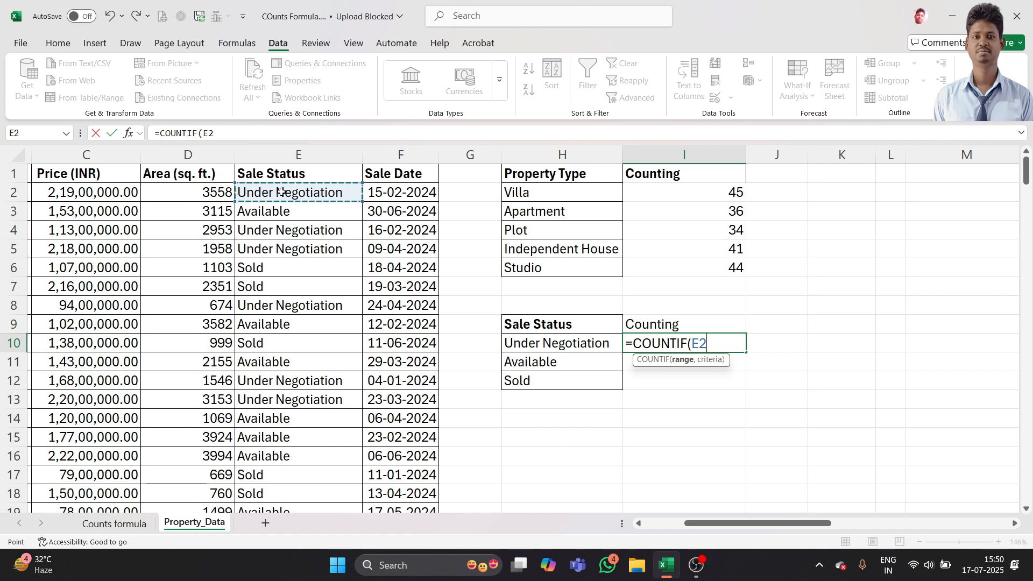
key(ctrl+shift+Down)
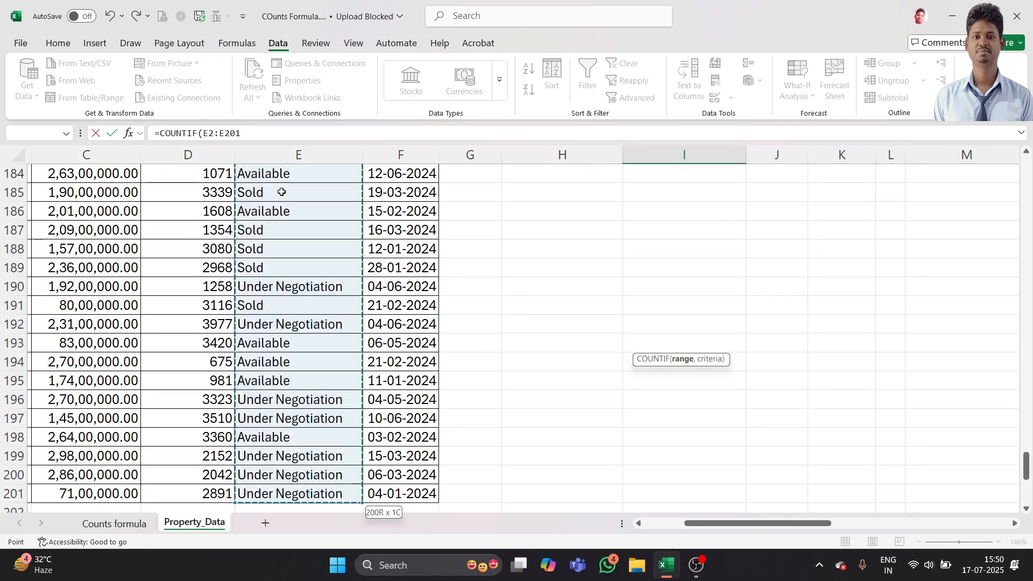
scroll(282, 191, up, 5)
scroll(280, 192, up, 20)
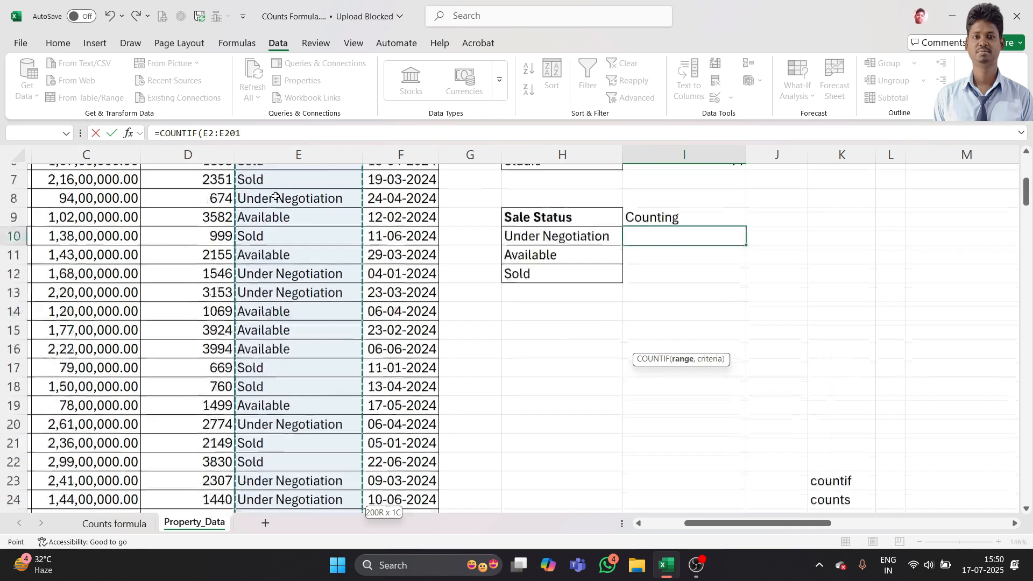
text(,)
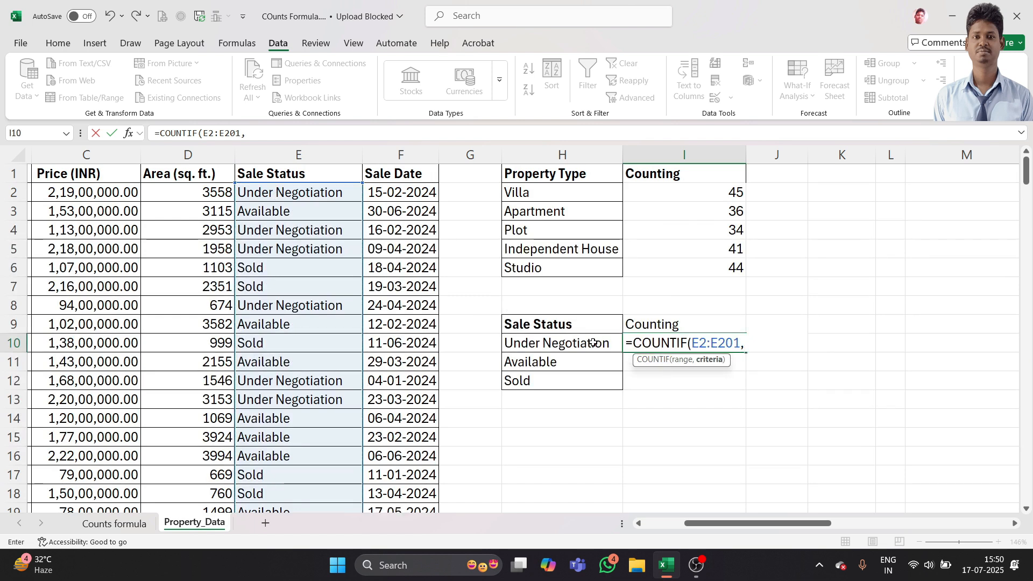
click(554, 346)
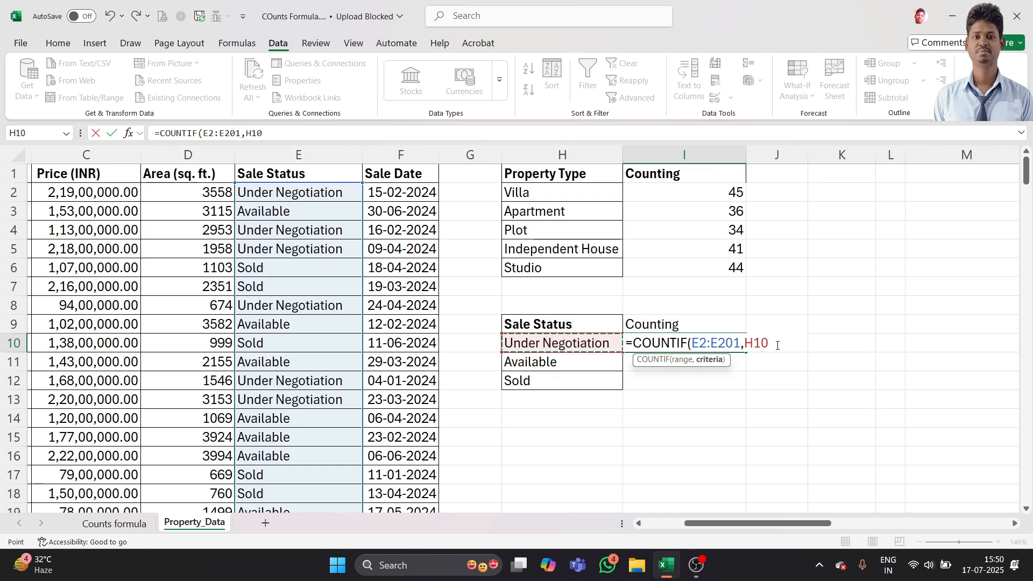
text())
key(Return)
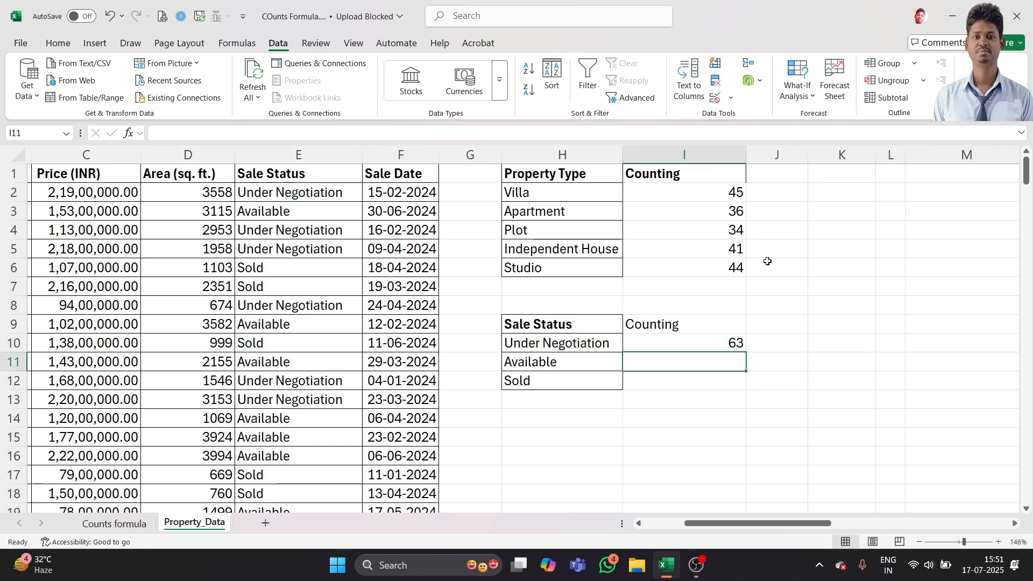
- Fill the COUNTIF formula from I10 down to I12 for the Available and Sold statuses
click(704, 341)
drag(749, 350, 749, 383)
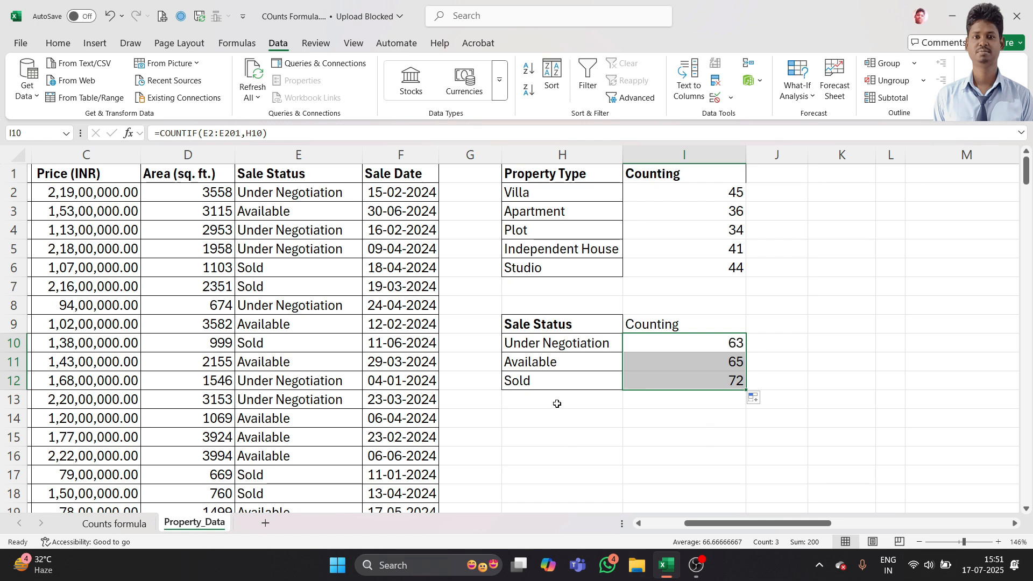
click(715, 360)
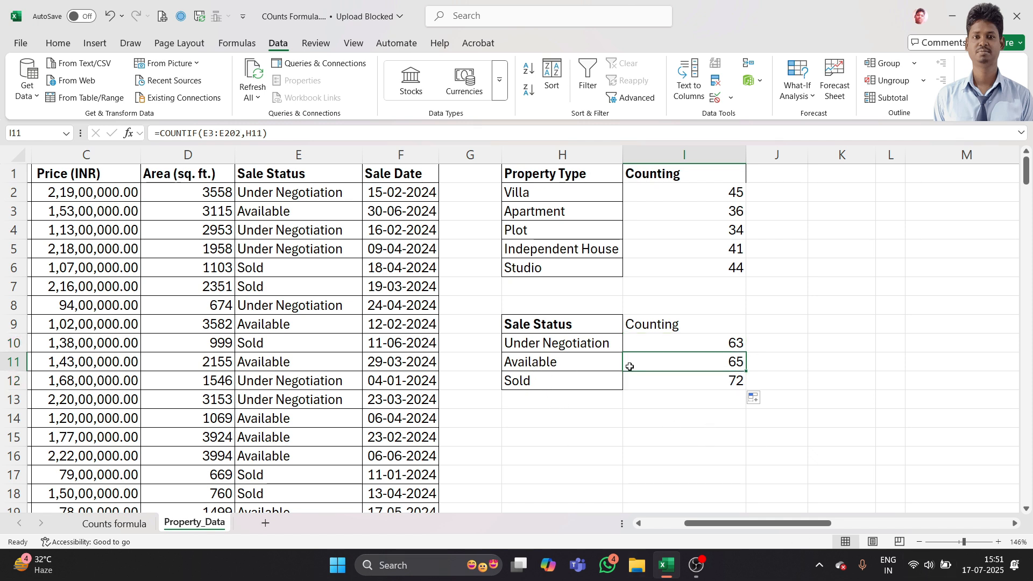
drag(592, 381, 692, 380)
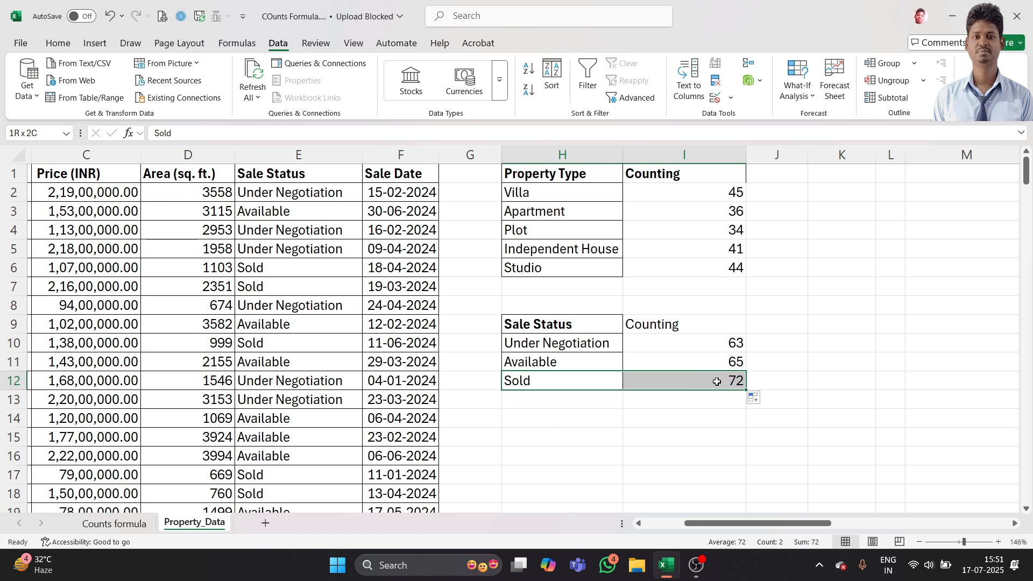
drag(637, 326, 694, 380)
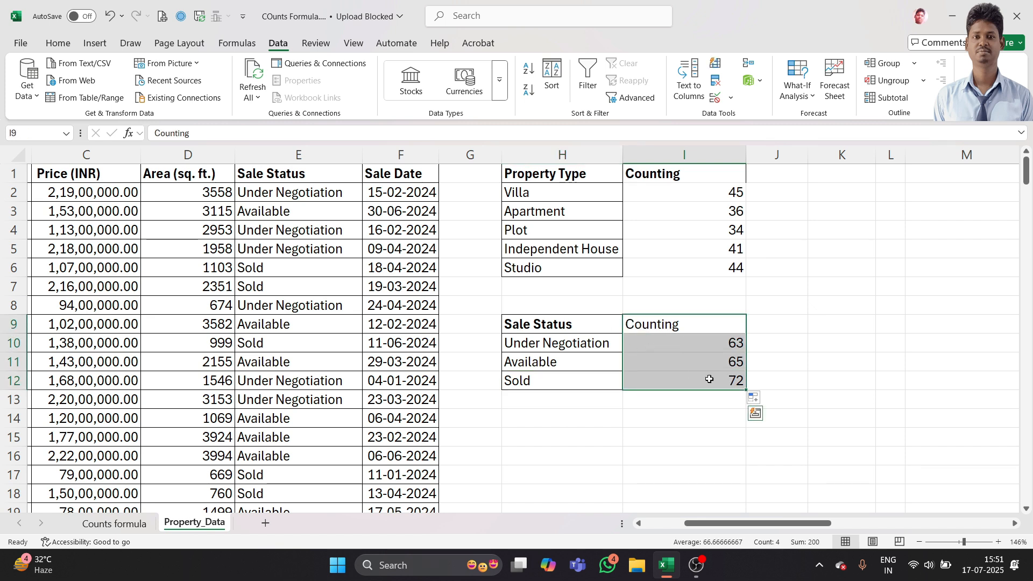
- Apply all borders to the property type summary in H1:I6
drag(644, 175, 660, 271)
drag(542, 176, 696, 267)
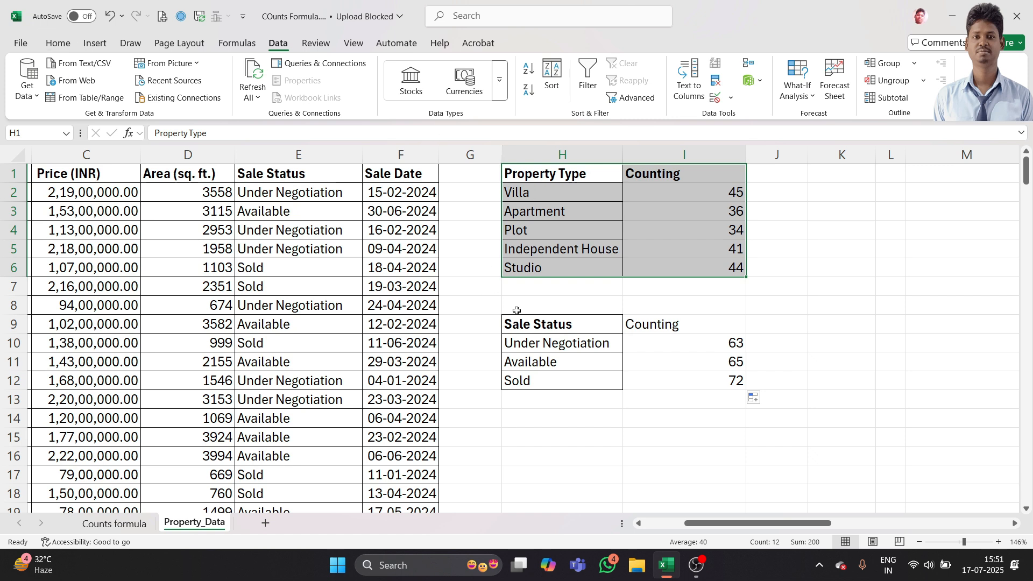
key(alt)
key(h)
key(Escape)
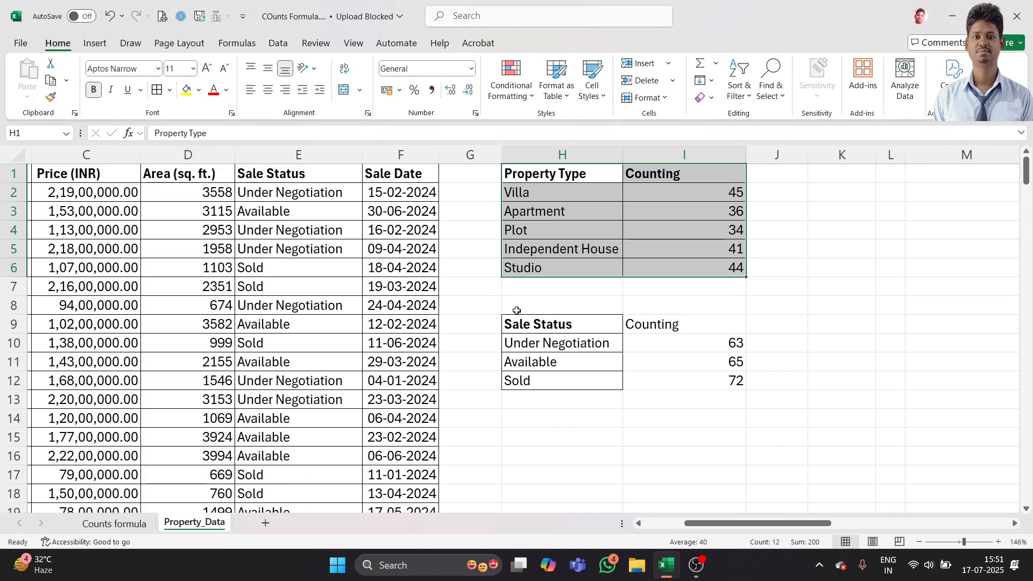
- Apply all borders to the sale status summary in H9:I12
drag(535, 325, 703, 383)
key(alt)
key(h)
key(h)
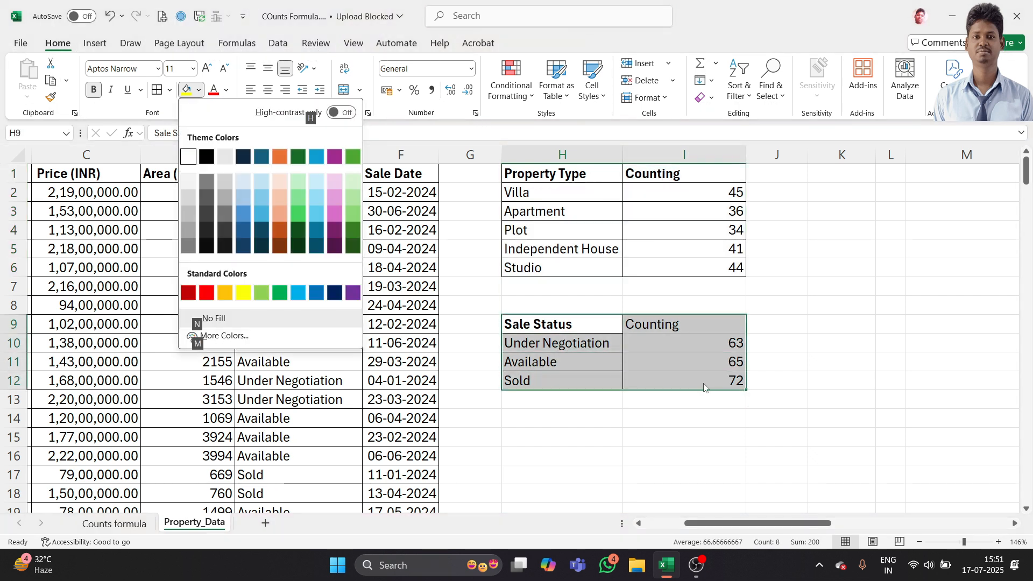
key(Escape)
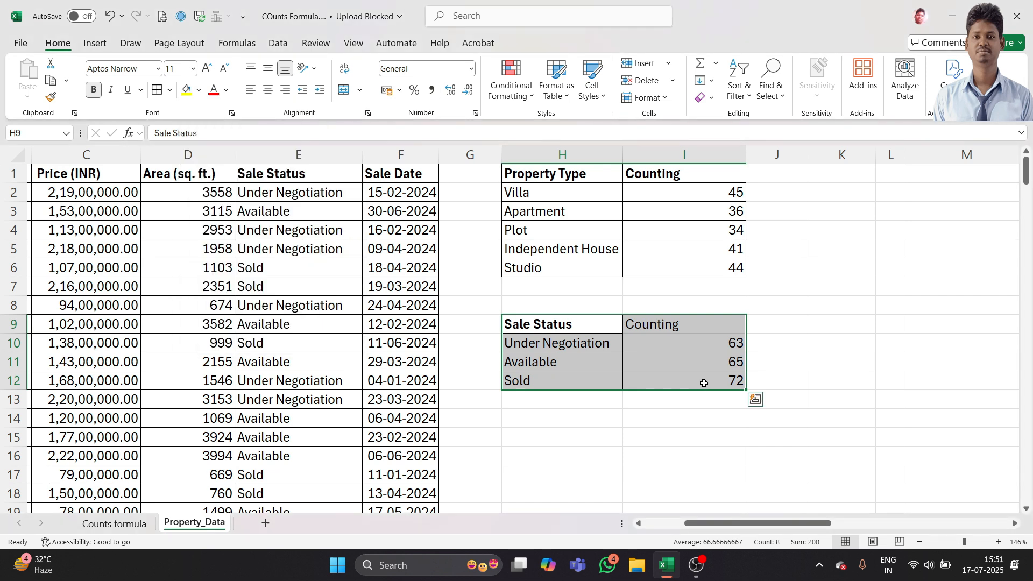
key(alt)
key(h)
key(b)
key(a)
click(817, 322)
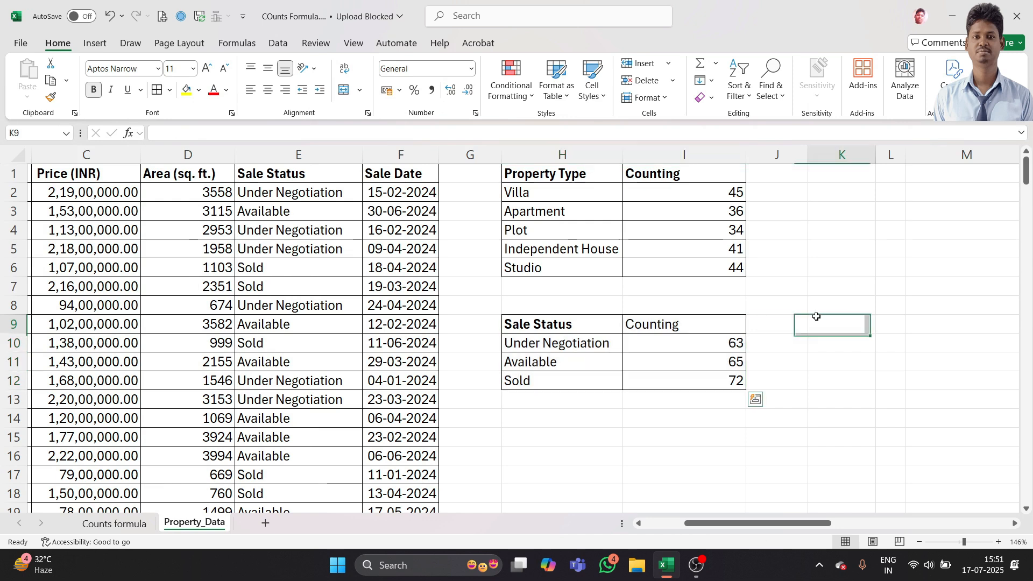
- Fill the property type summary's header cells H1:I1 with the standard dark blue color
drag(570, 175, 685, 177)
click(186, 90)
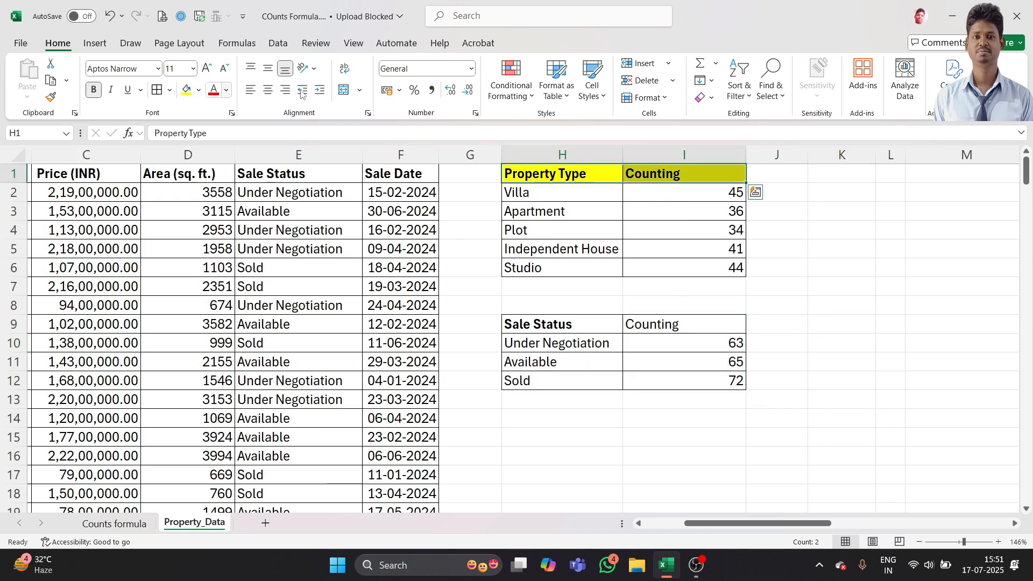
click(200, 90)
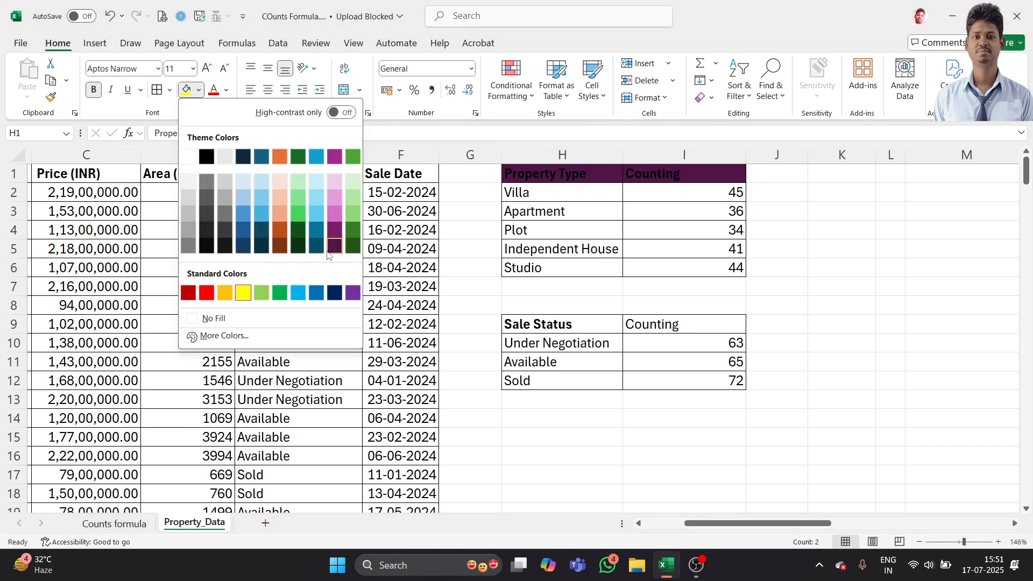
click(334, 282)
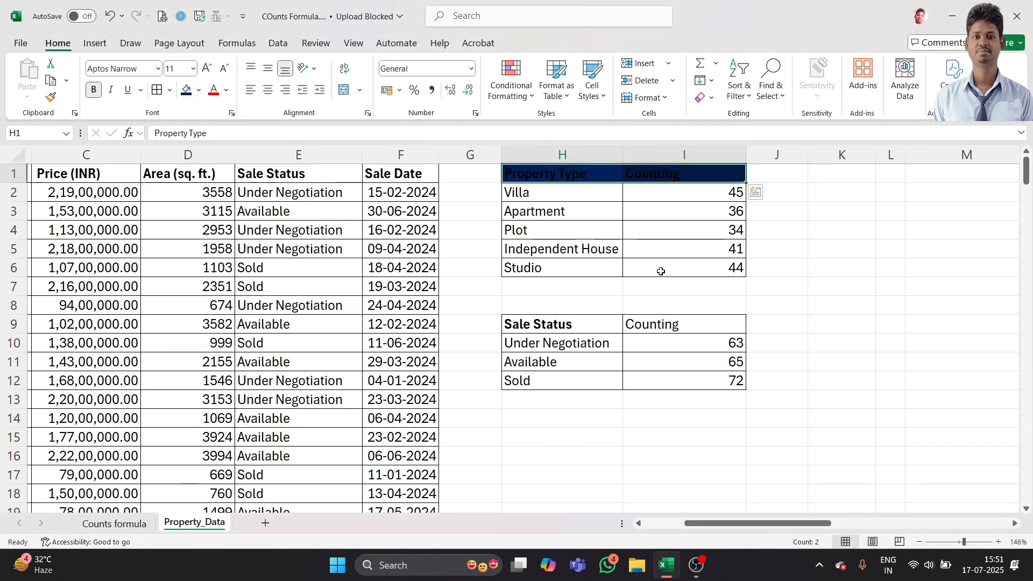
- Set the header text in H1:I1 to white and center it horizontally
click(226, 91)
click(216, 176)
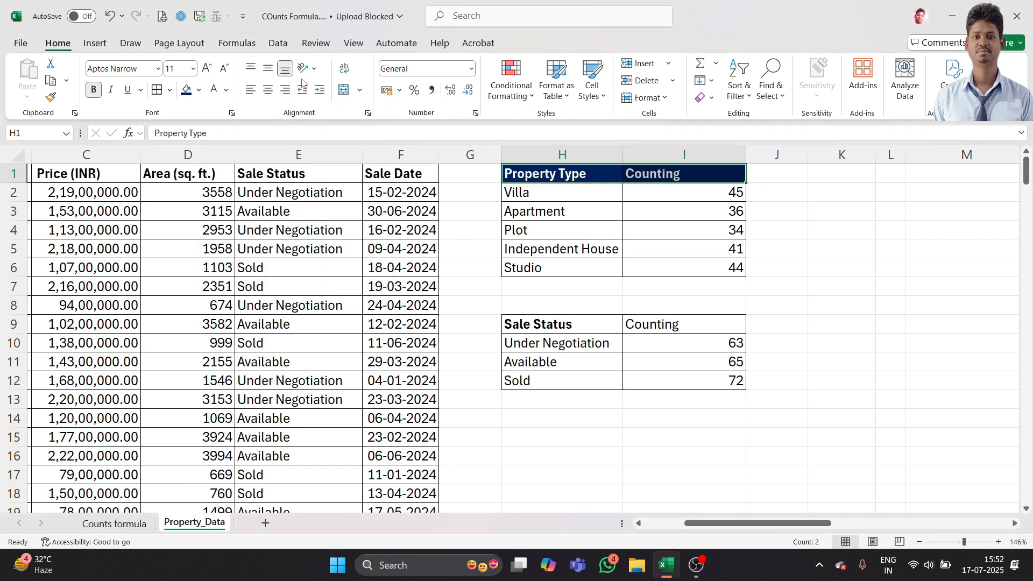
click(267, 90)
- Copy the header formatting of H1:I1 onto the sale status headers in H9:I9 with Format Painter
click(555, 323)
drag(555, 324, 738, 324)
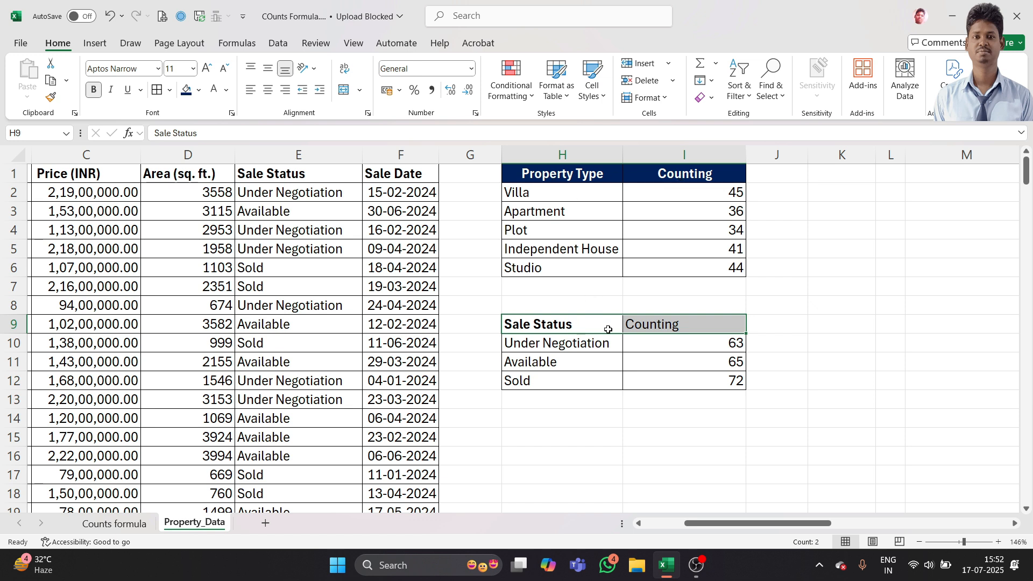
drag(507, 181, 696, 175)
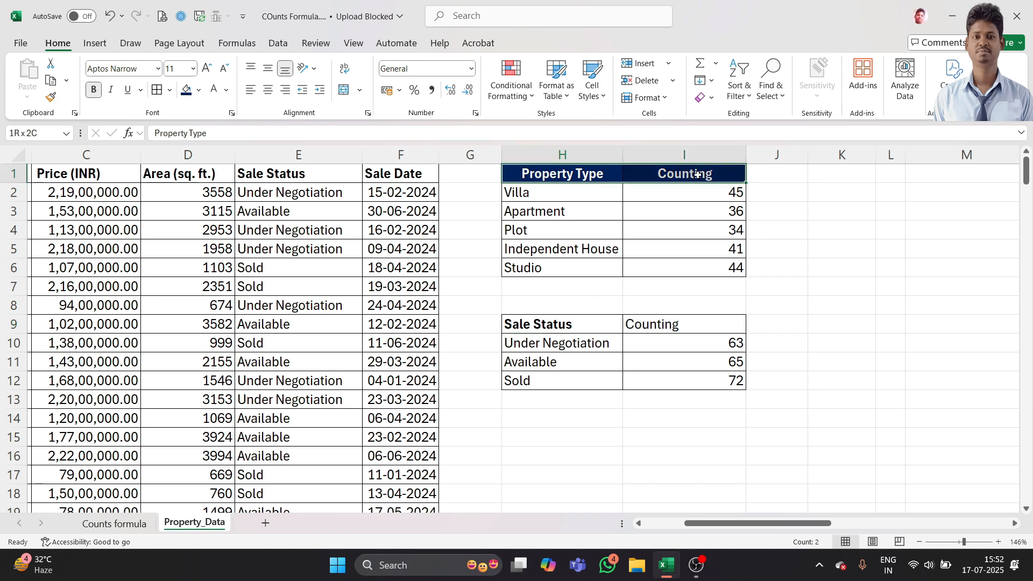
click(51, 97)
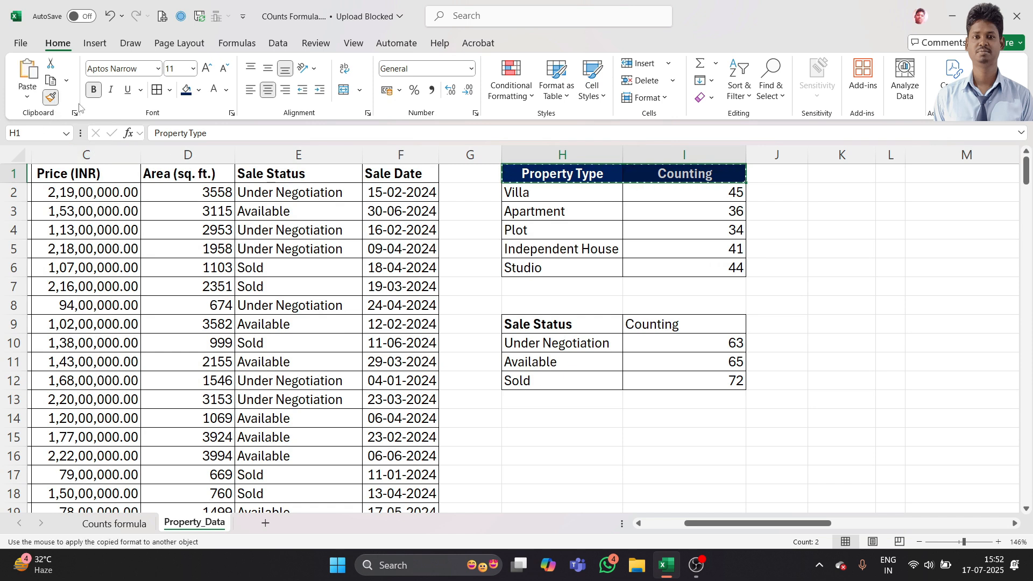
drag(525, 322, 694, 323)
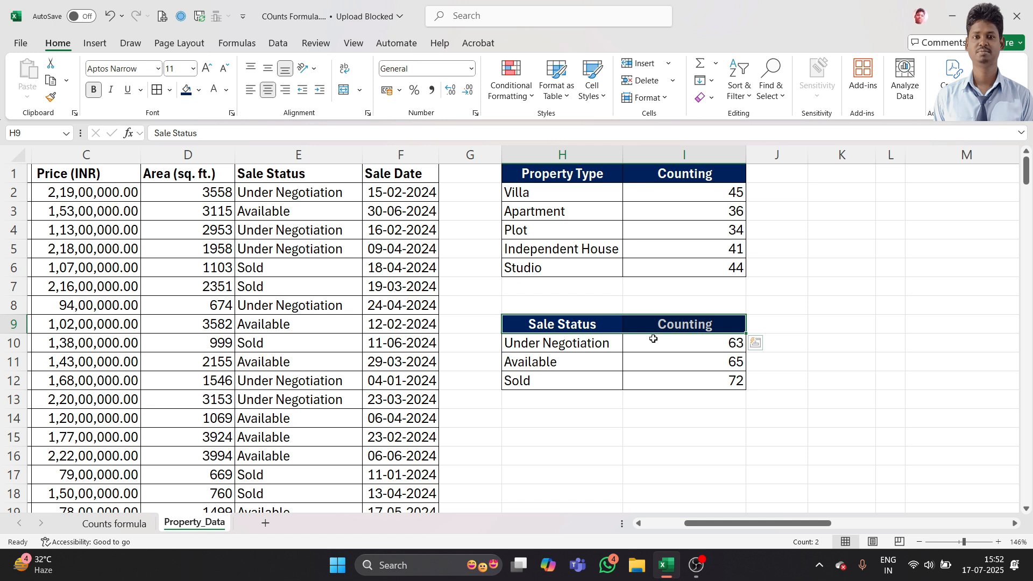
click(721, 387)
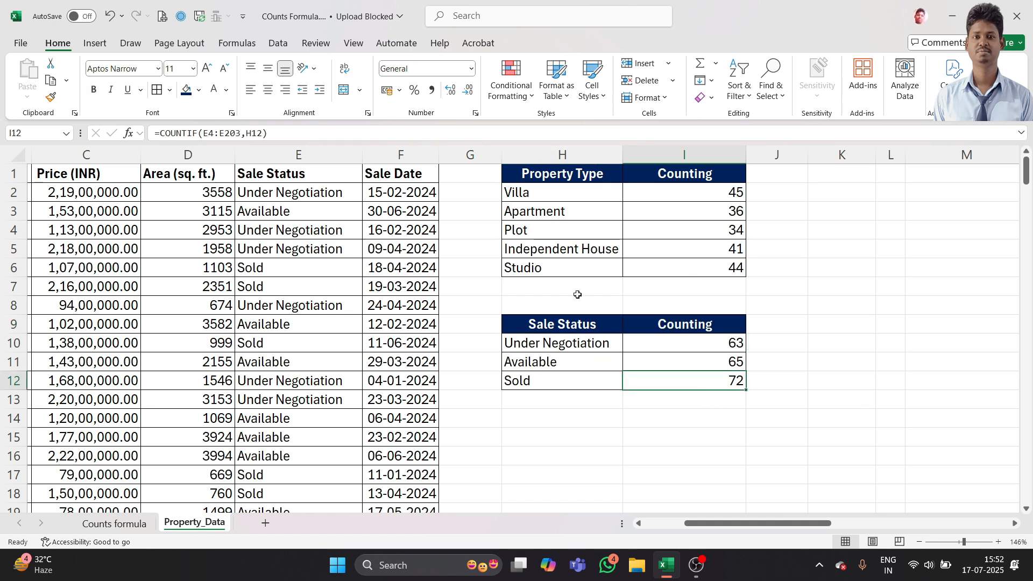
- Copy the full City column A1:A201 and paste it at H15, below the sale status summary
scroll(699, 336, down, 1)
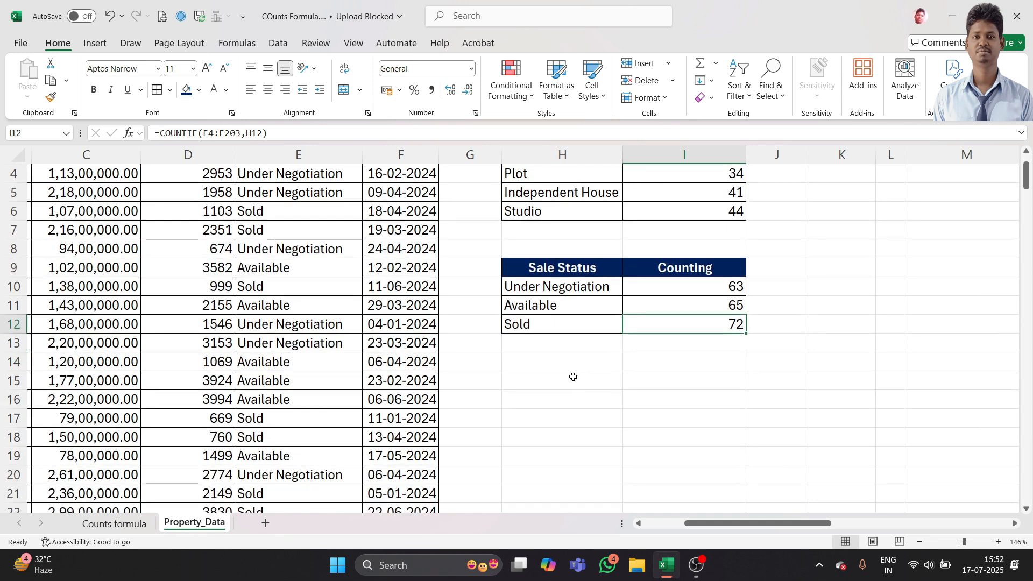
scroll(242, 315, up, 1)
drag(694, 523, 654, 523)
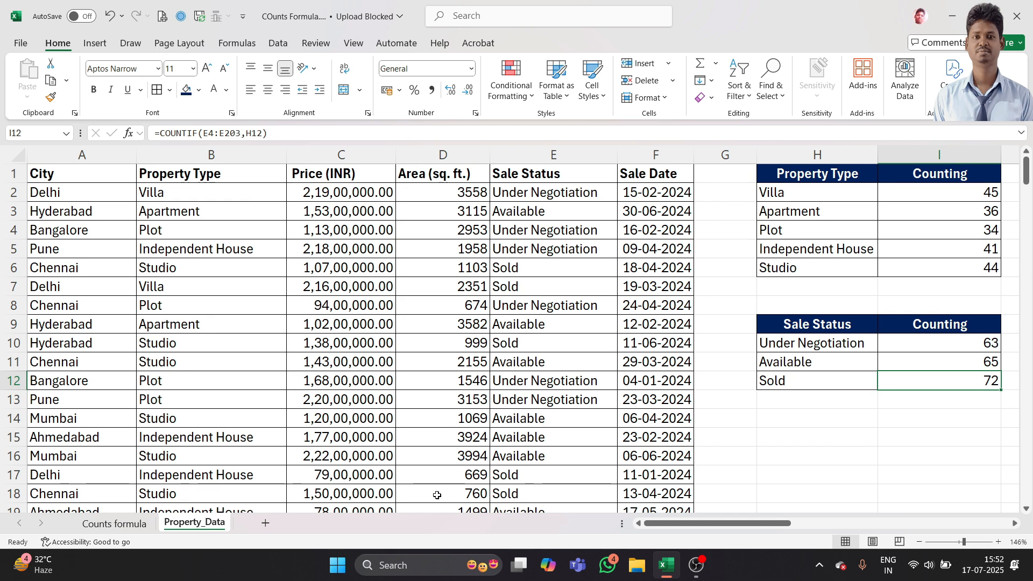
drag(684, 527, 677, 526)
click(52, 174)
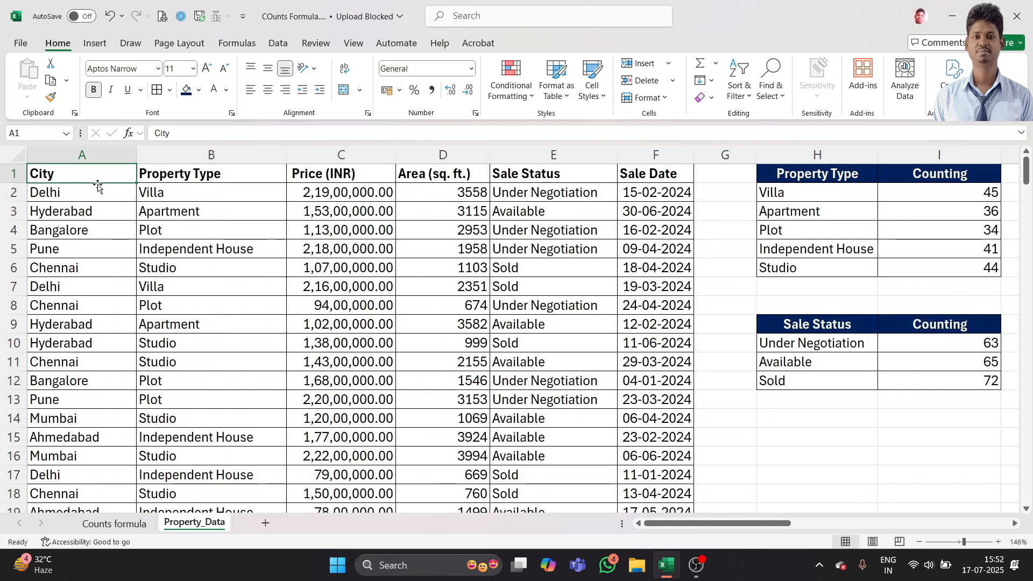
key(ctrl+shift+Down)
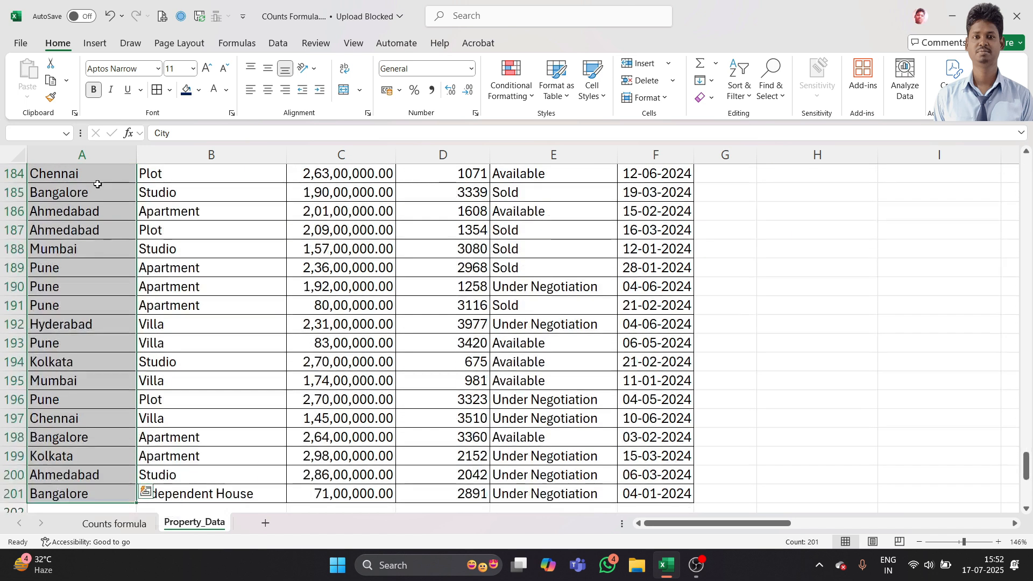
key(ctrl+c)
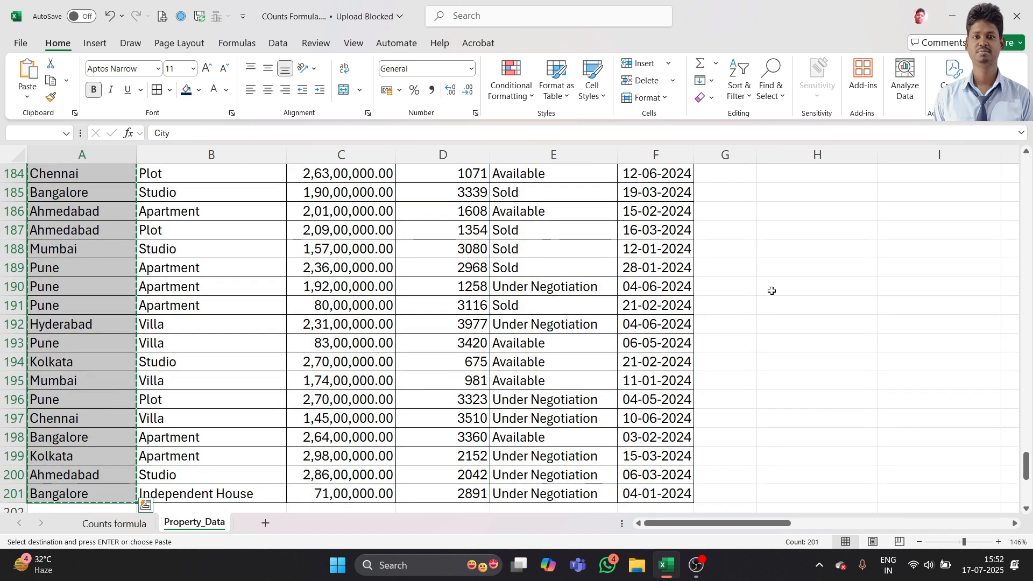
scroll(772, 290, up, 7)
scroll(710, 474, right, 2)
scroll(608, 416, up, 6)
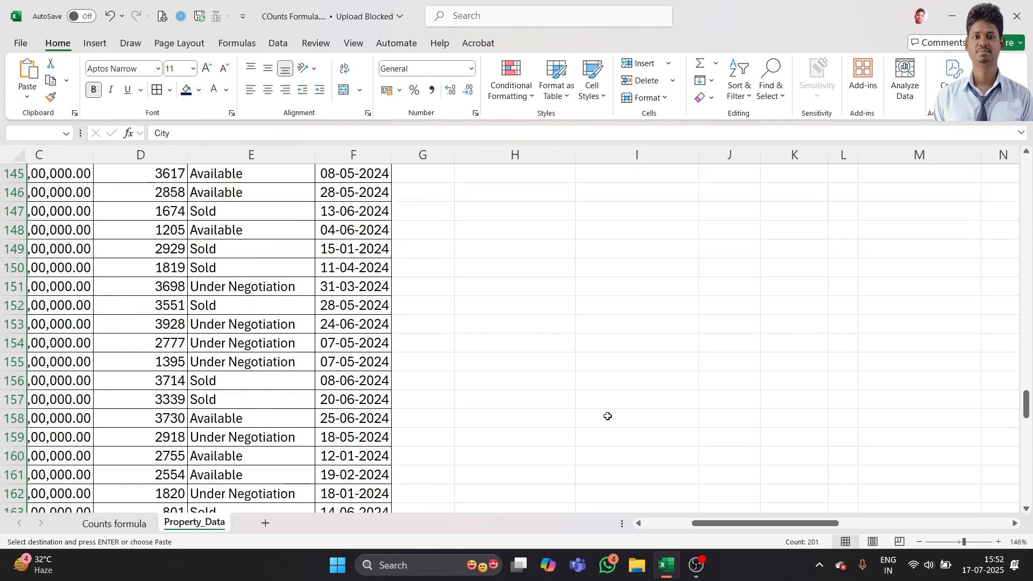
scroll(608, 416, up, 20)
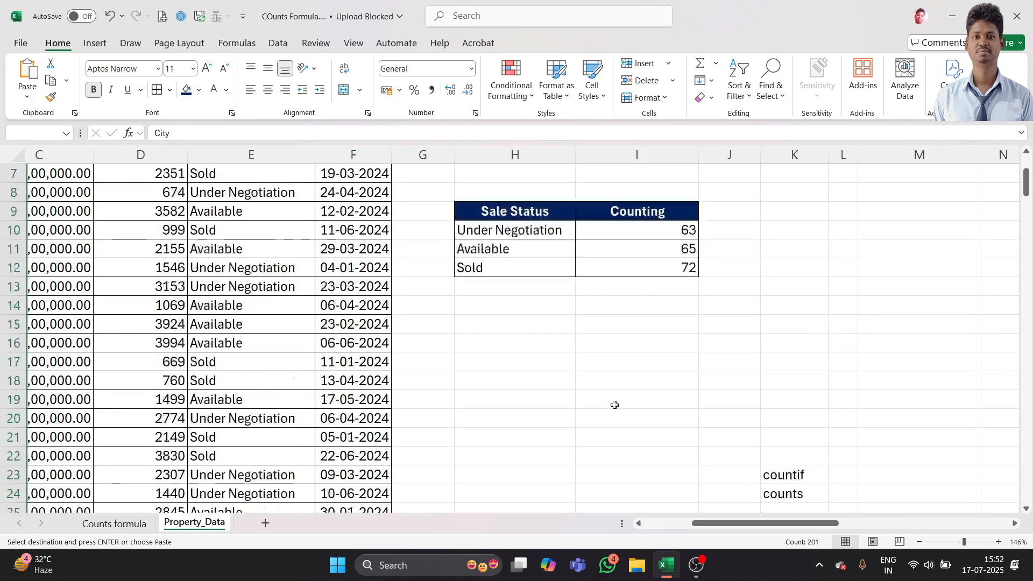
scroll(615, 406, up, 2)
click(497, 433)
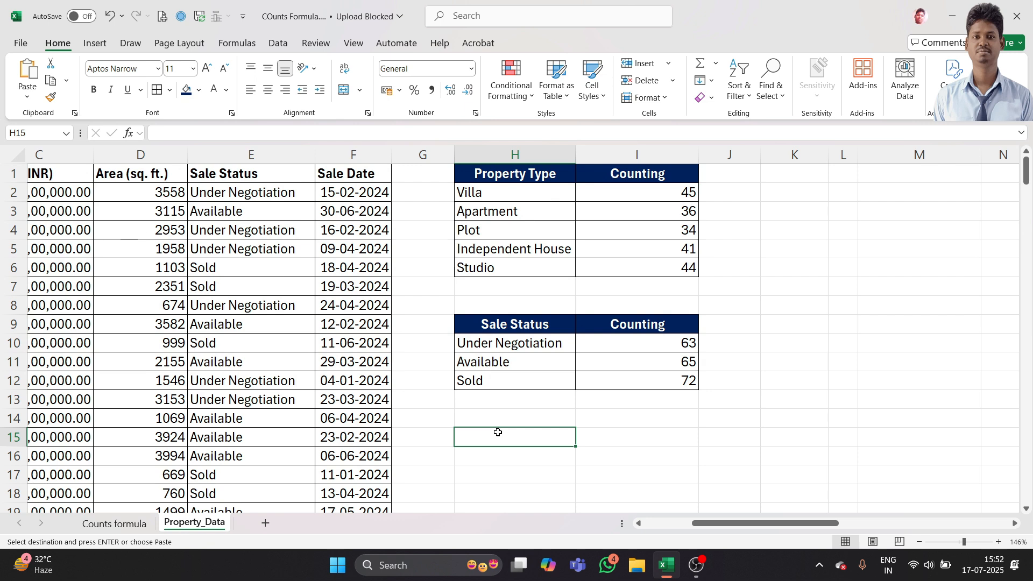
key(ctrl+v)
scroll(511, 425, down, 2)
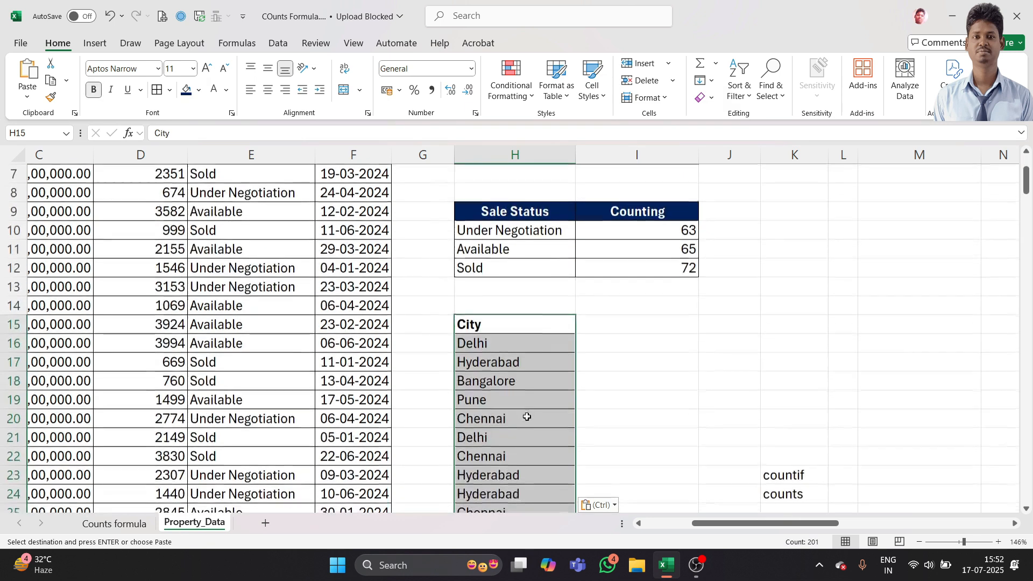
scroll(672, 377, up, 2)
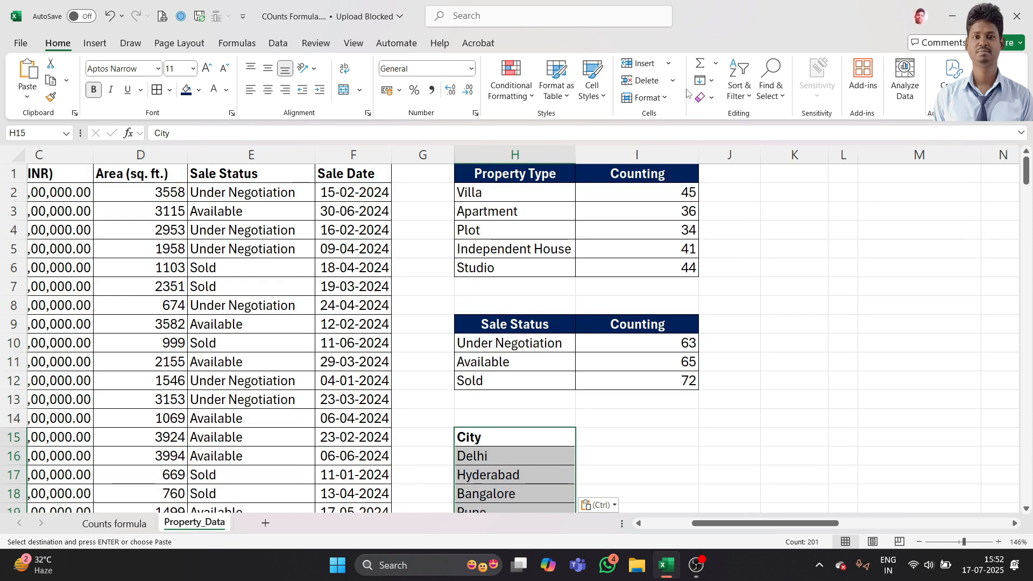
- Remove duplicates from the pasted City list at H15, treating the first row as a header
click(278, 45)
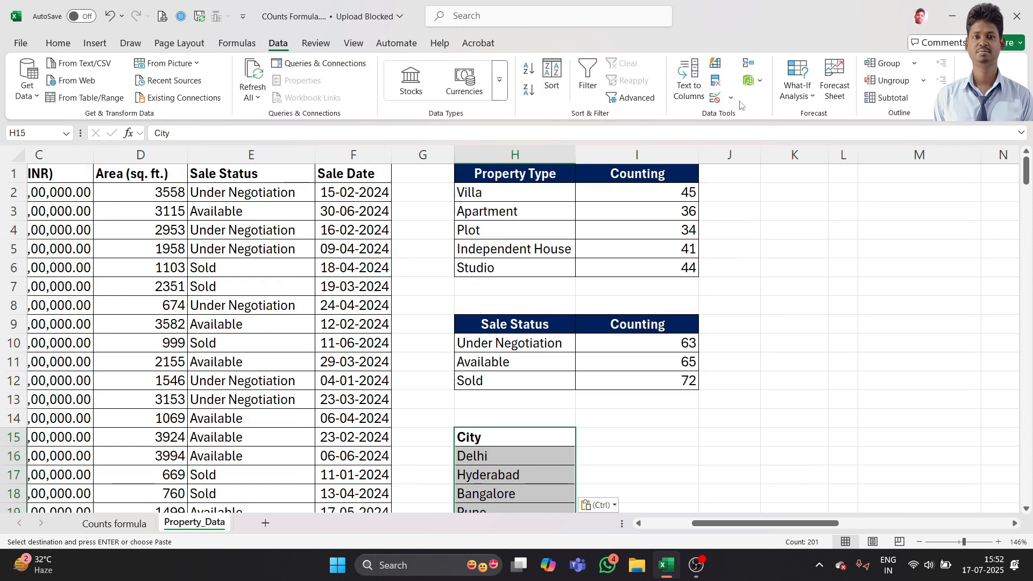
click(715, 81)
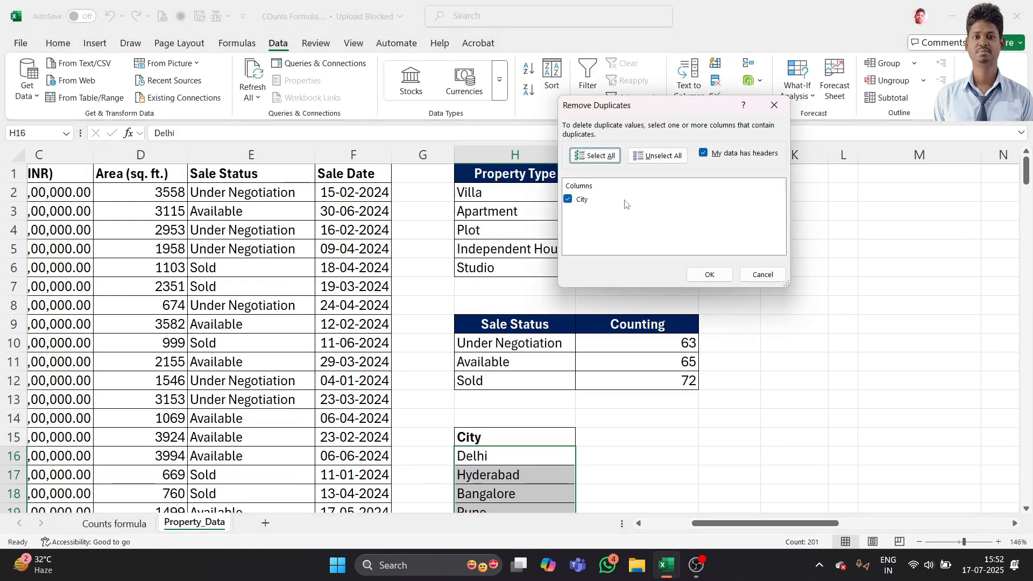
click(709, 274)
click(512, 320)
scroll(565, 305, down, 4)
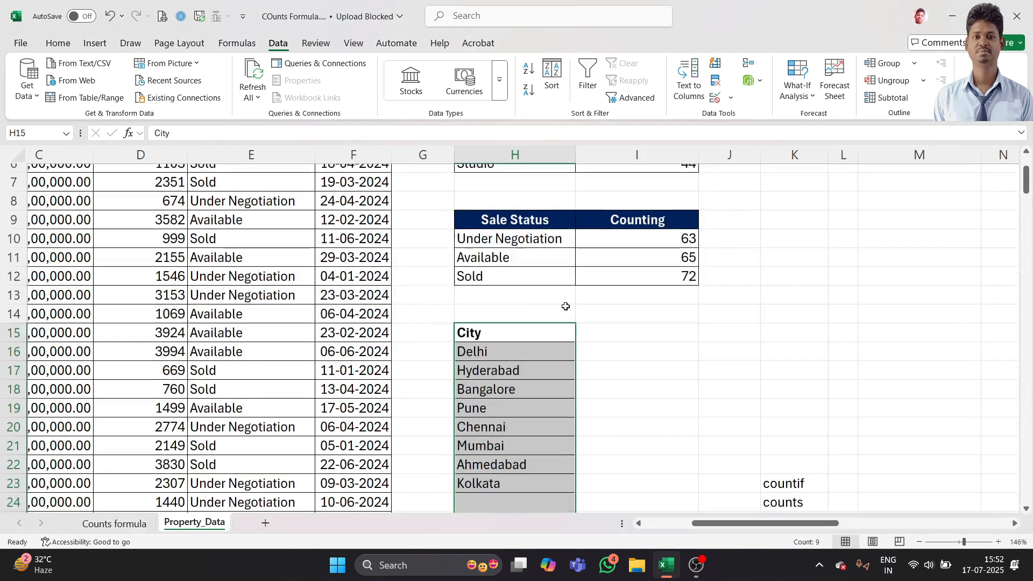
click(622, 374)
scroll(588, 346, up, 1)
scroll(699, 353, down, 1)
- Move the countif and counts notes from K23:K25 to I27
click(774, 356)
drag(803, 398, 803, 397)
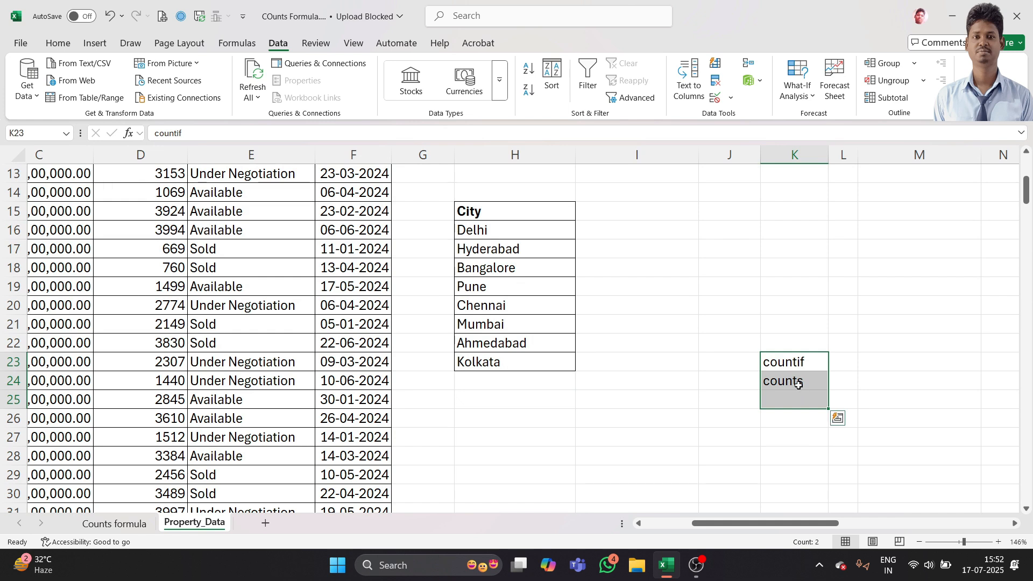
key(ctrl+c)
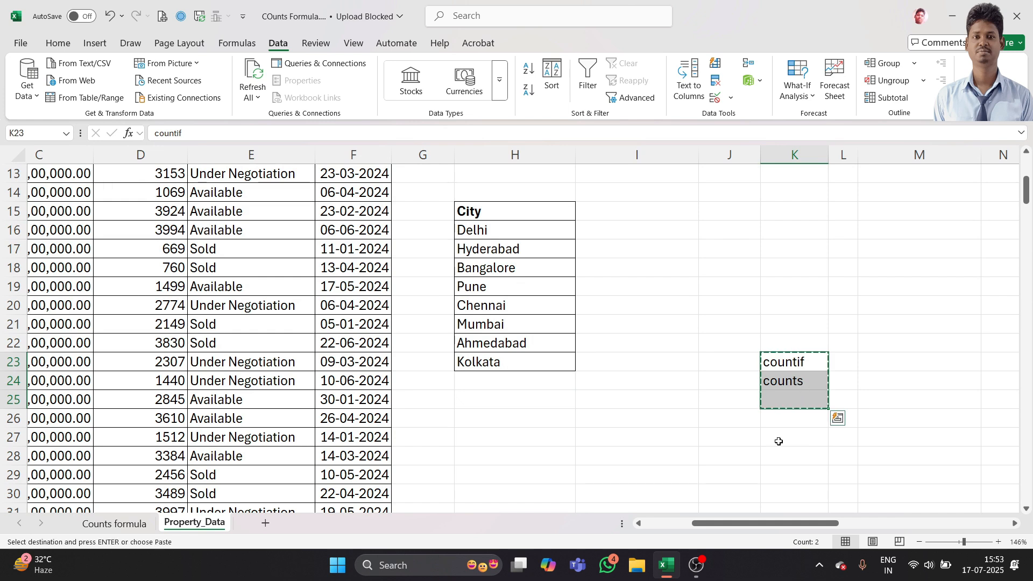
click(633, 433)
key(ctrl+v)
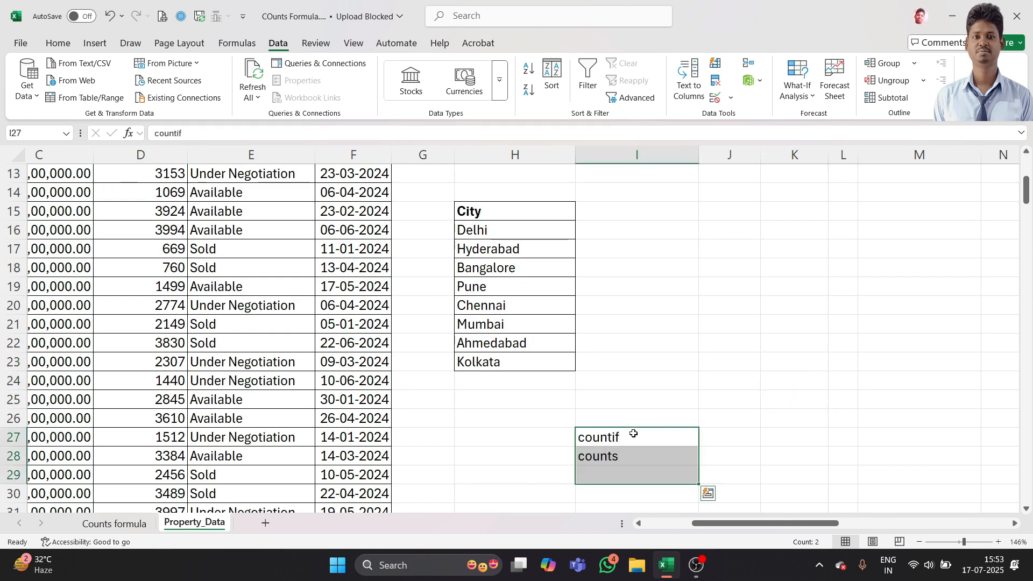
- Copy the property types in H2:H6 and paste them transposed as column headers in I15:M15 beside City
scroll(632, 431, up, 4)
drag(497, 189, 506, 268)
scroll(603, 377, down, 1)
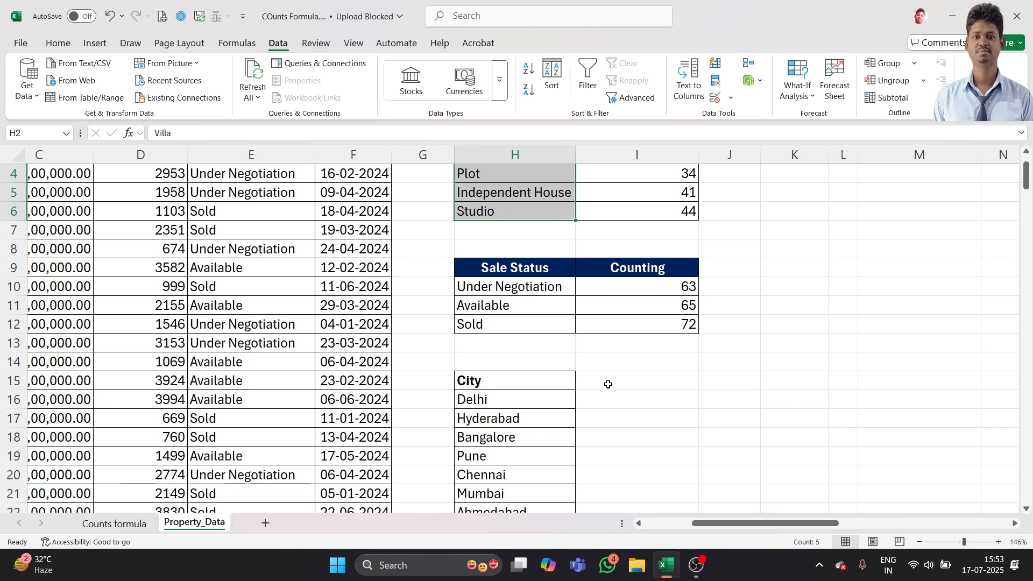
scroll(608, 384, up, 1)
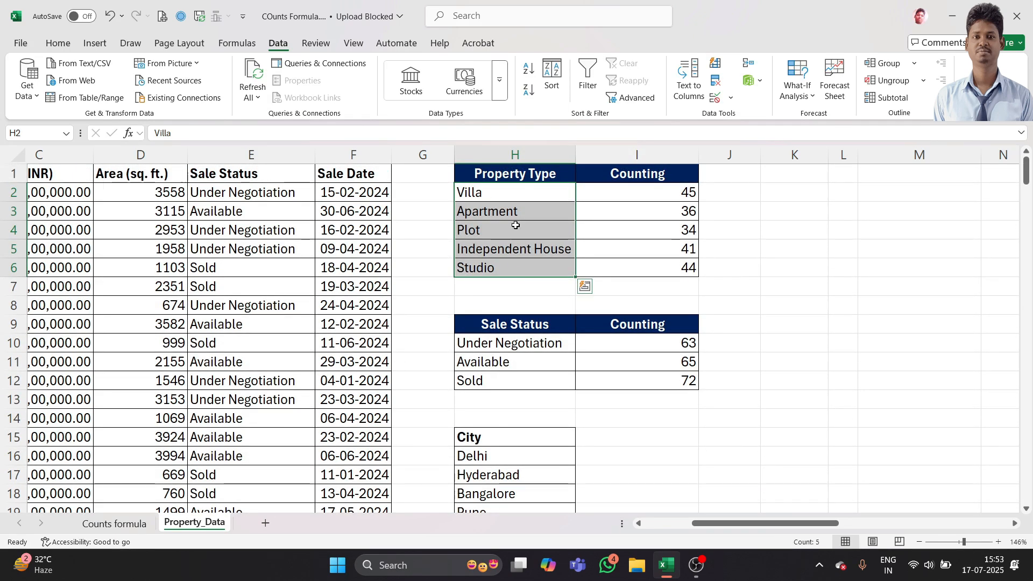
key(ctrl+c)
scroll(523, 357, down, 2)
click(601, 324)
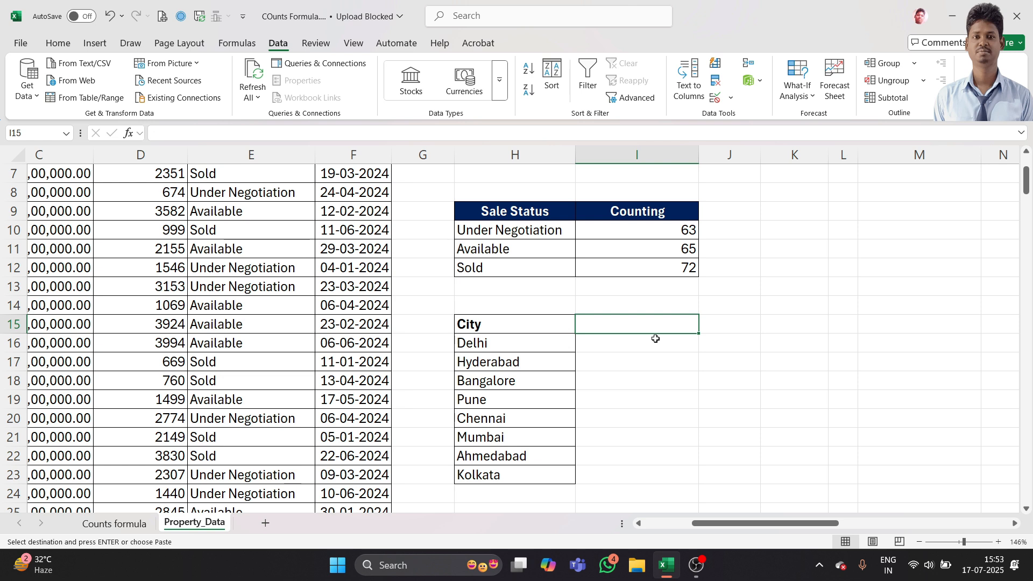
key(ctrl+alt+v)
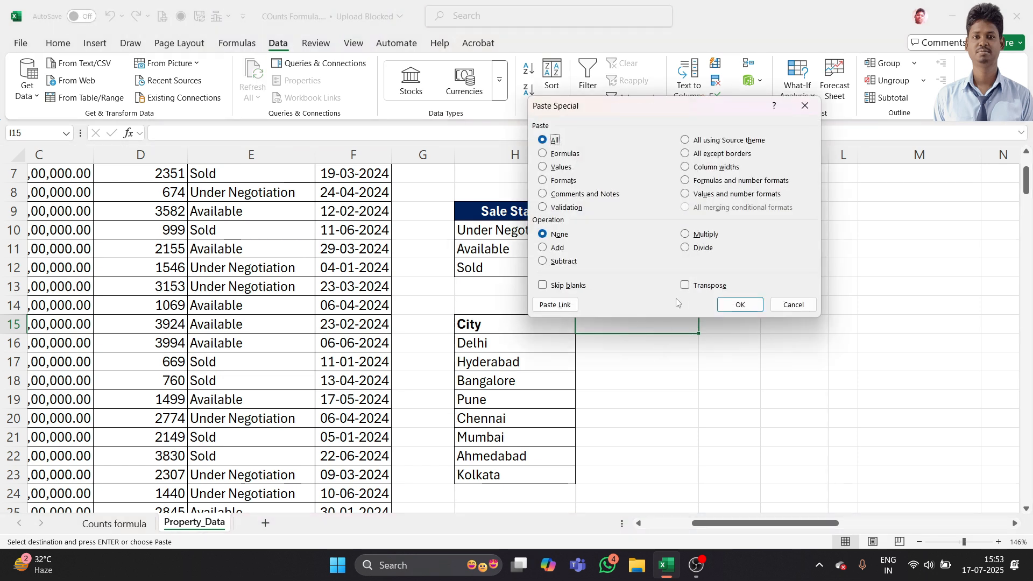
click(684, 286)
click(737, 304)
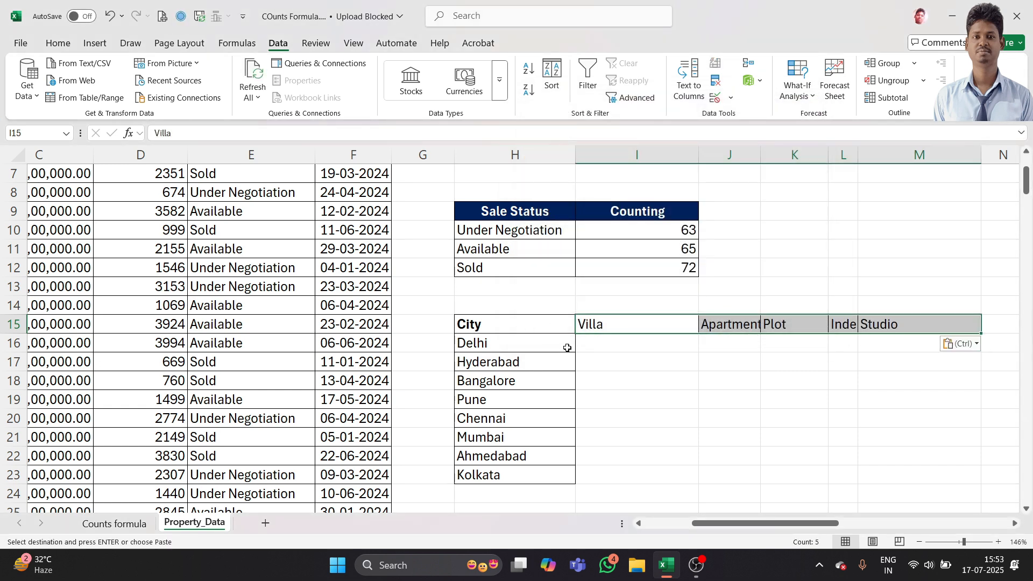
click(597, 347)
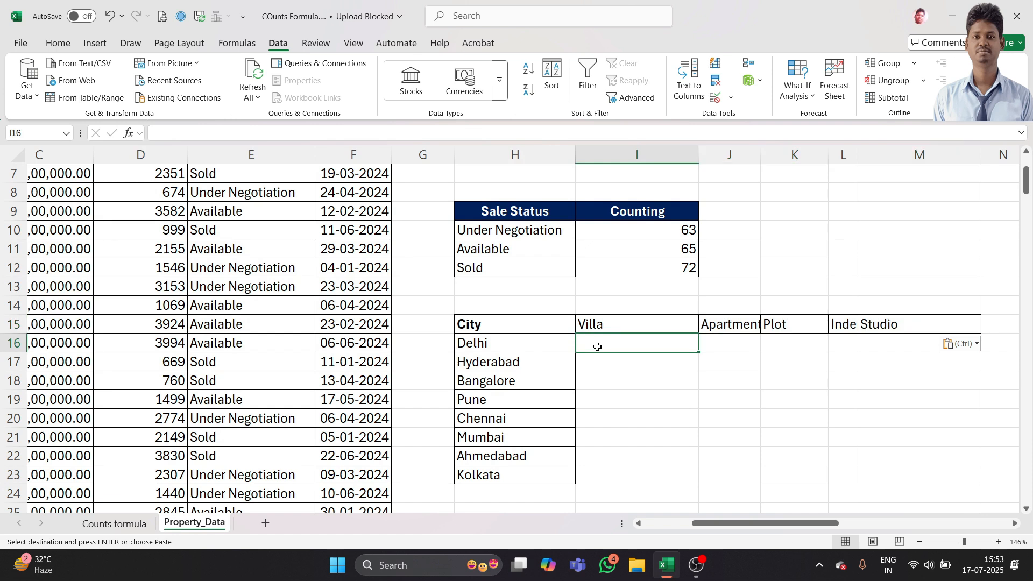
click(730, 342)
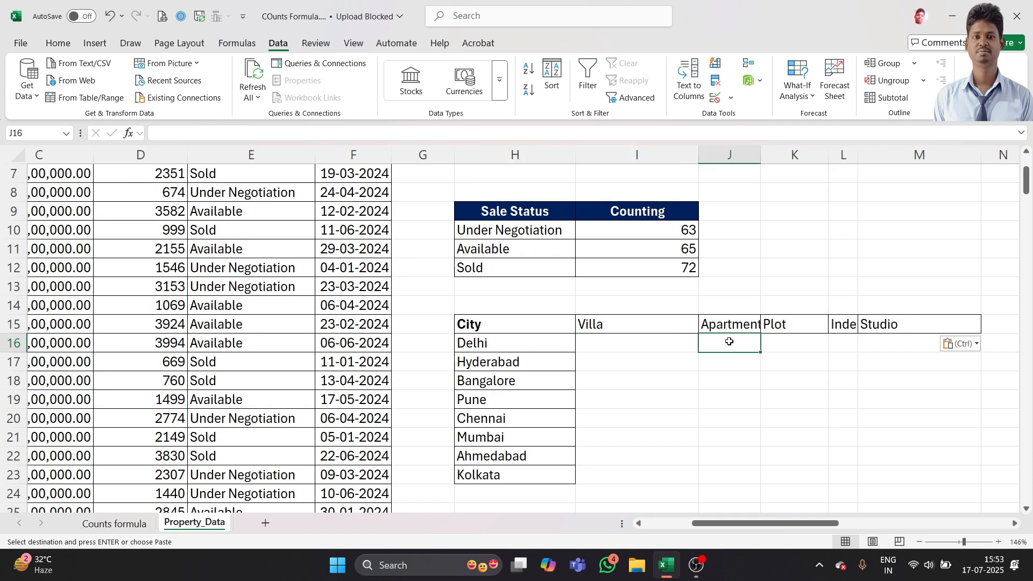
click(795, 340)
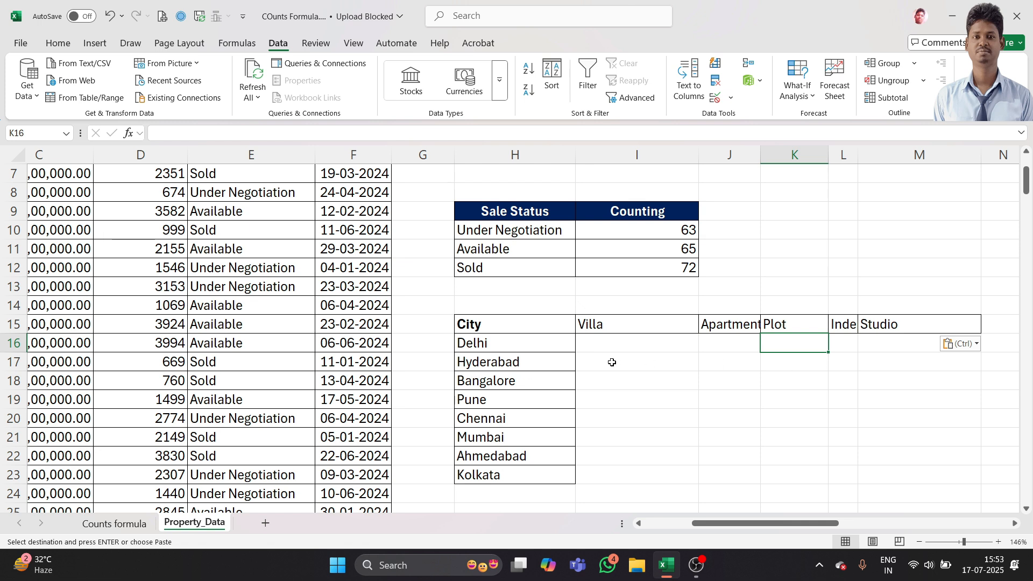
mouse_move(503, 346)
mouse_down()
mouse_move(904, 346)
mouse_move(905, 476)
mouse_up()
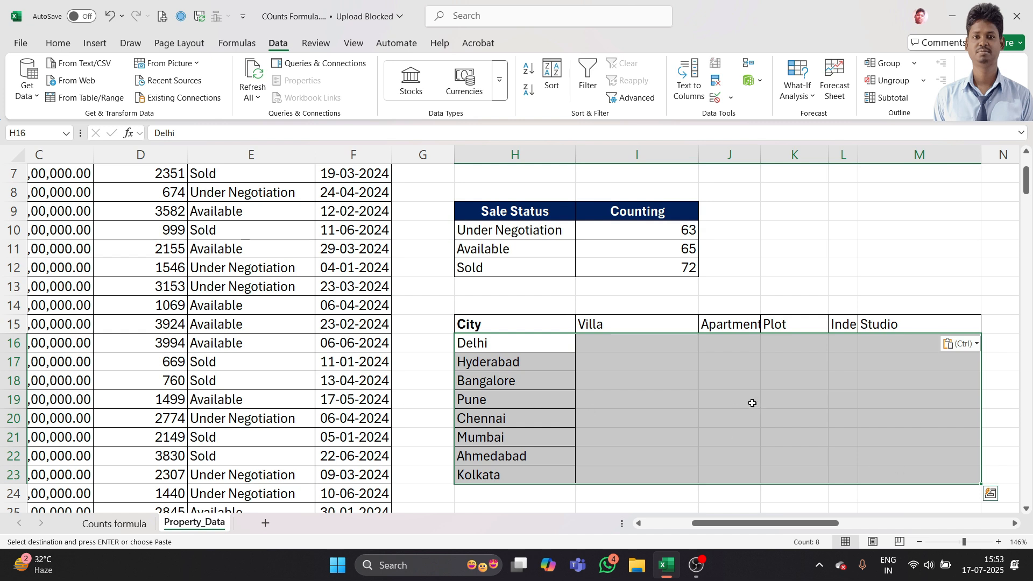
click(558, 360)
- AutoFit the column widths to the contents of the city by property type table in H15:M23
drag(510, 332, 872, 470)
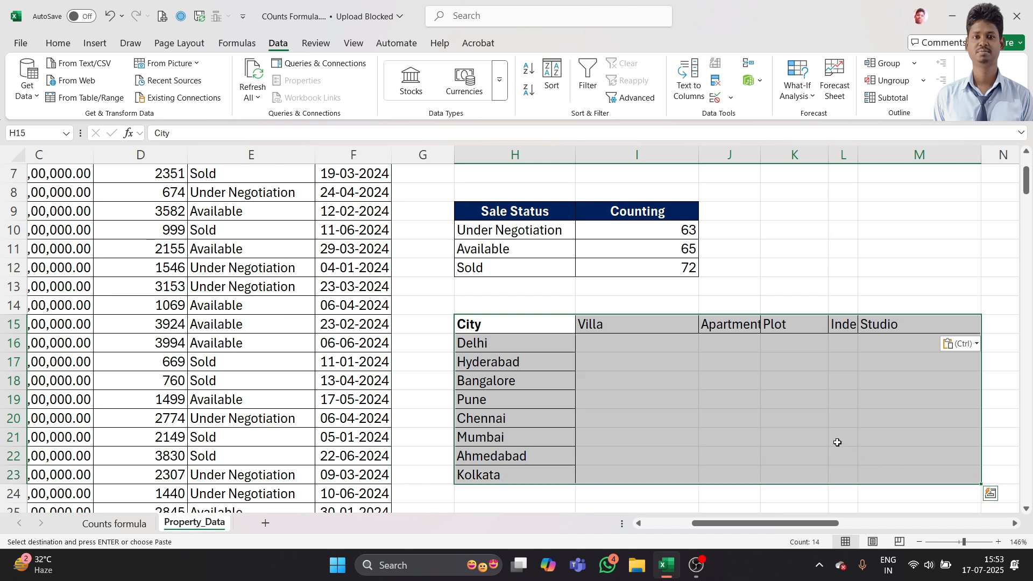
key(alt)
key(h)
key(o)
key(i)
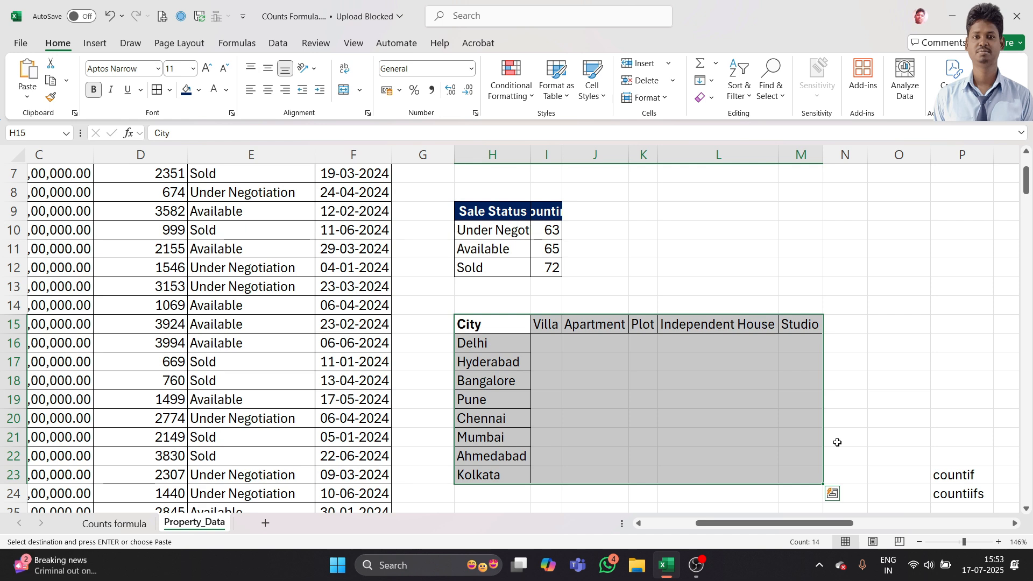
- Apply all borders to the city by property type table in H15:M23
key(alt+h)
key(b)
key(a)
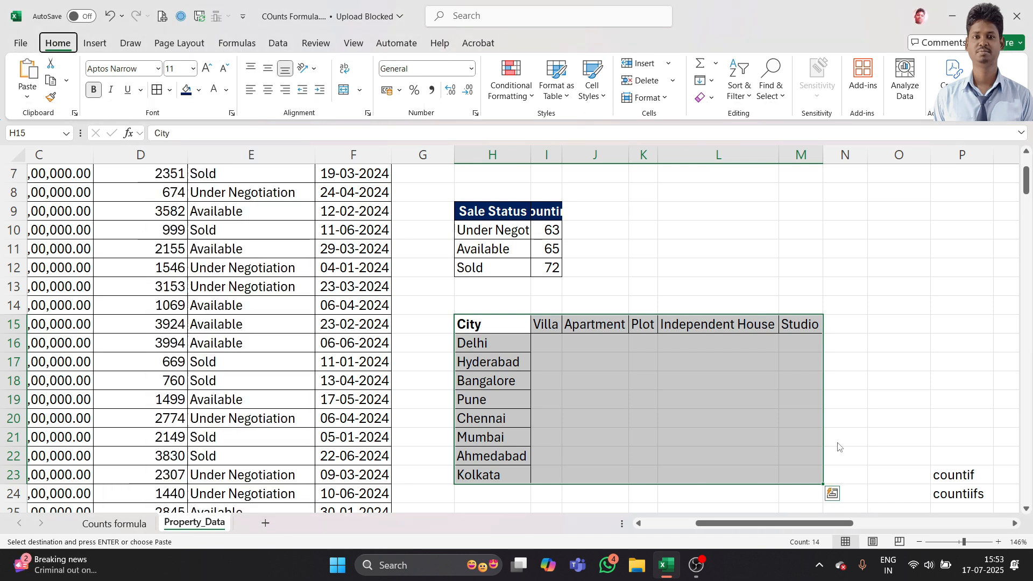
click(838, 443)
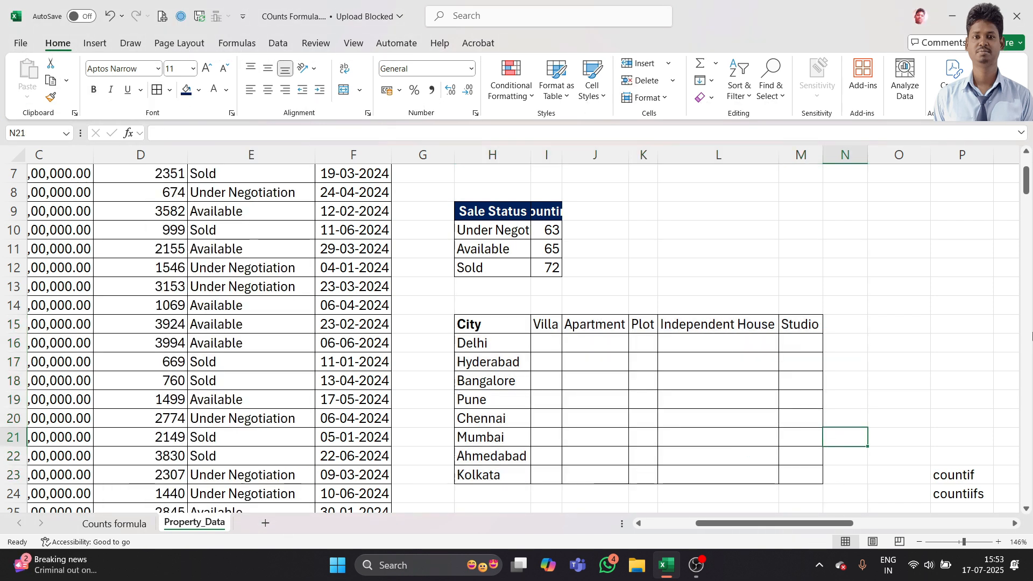
- Start a COUNTIFS formula in I16 for Delhi villas, using the City column A:A as the first criteria range
click(553, 343)
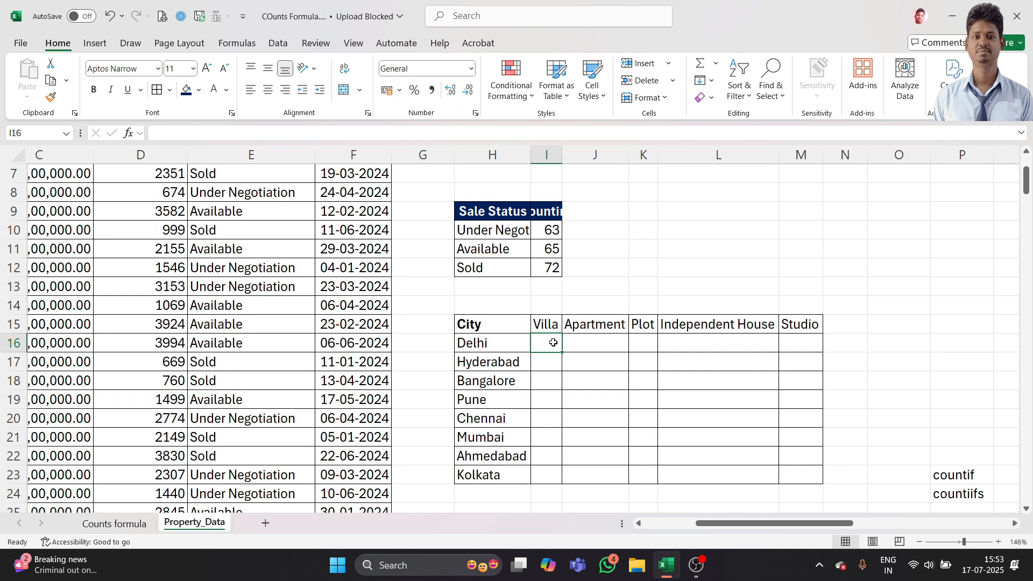
scroll(553, 343, up, 2)
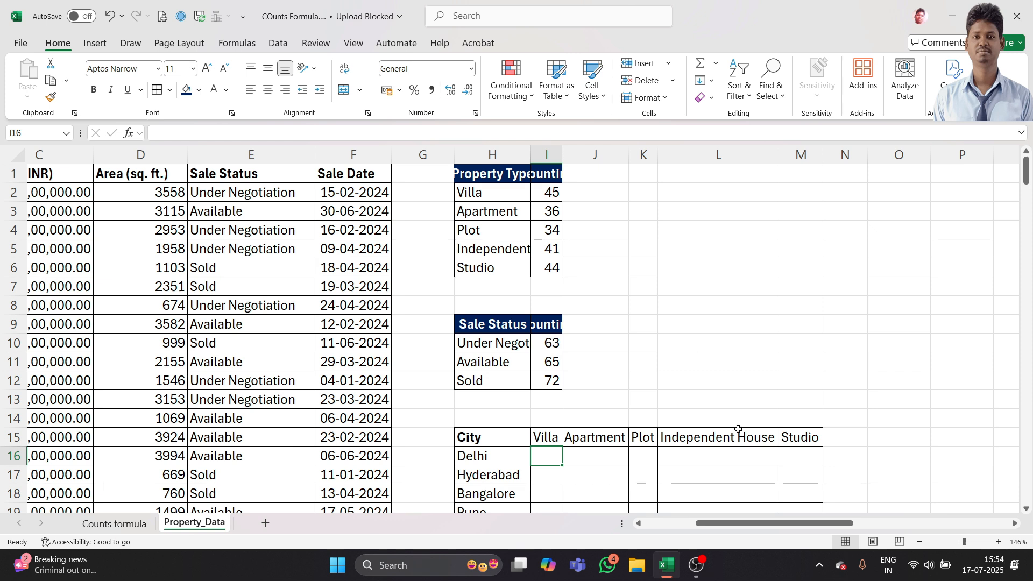
text(=)
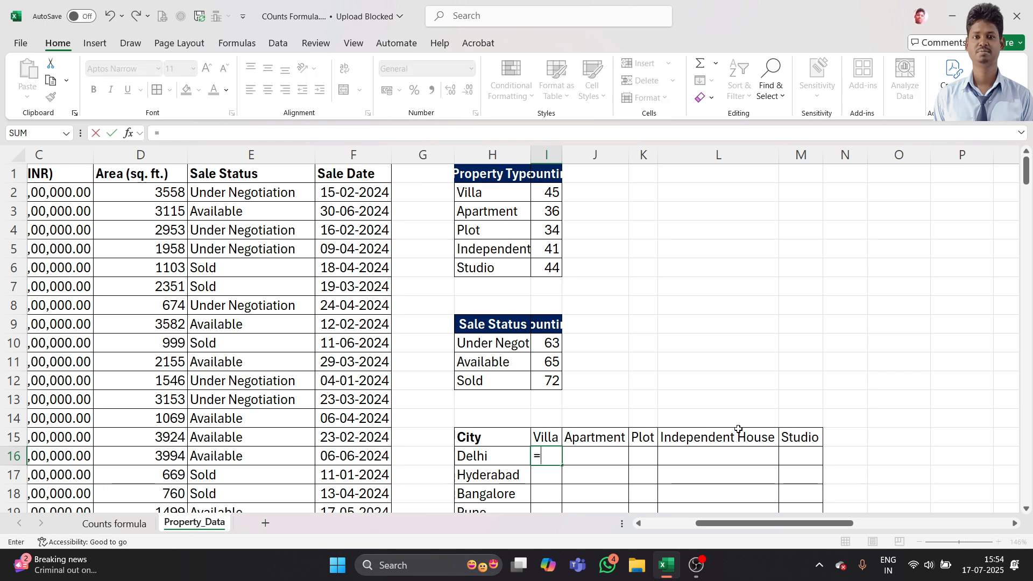
text(coun)
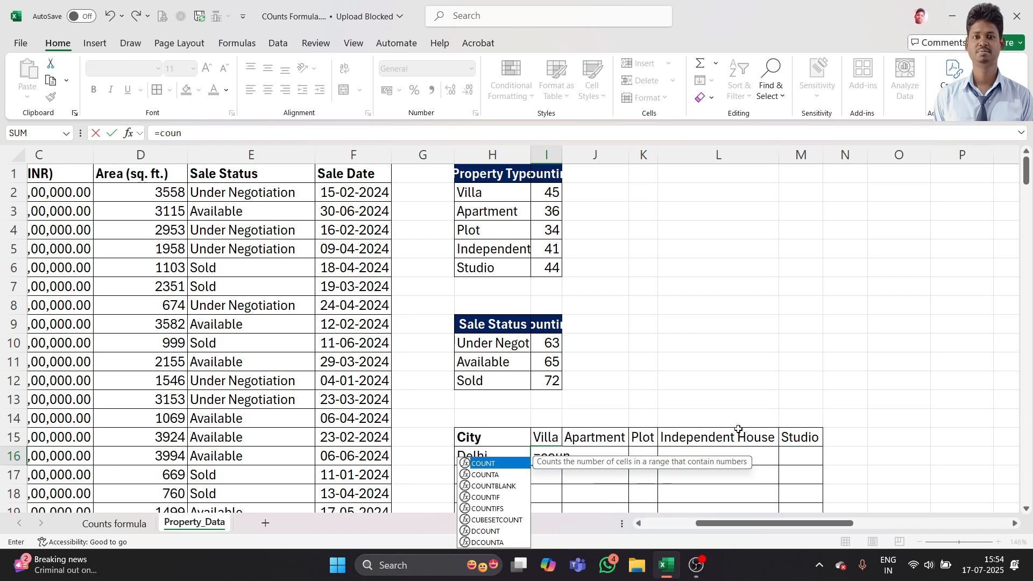
text(tifs)
key(Tab)
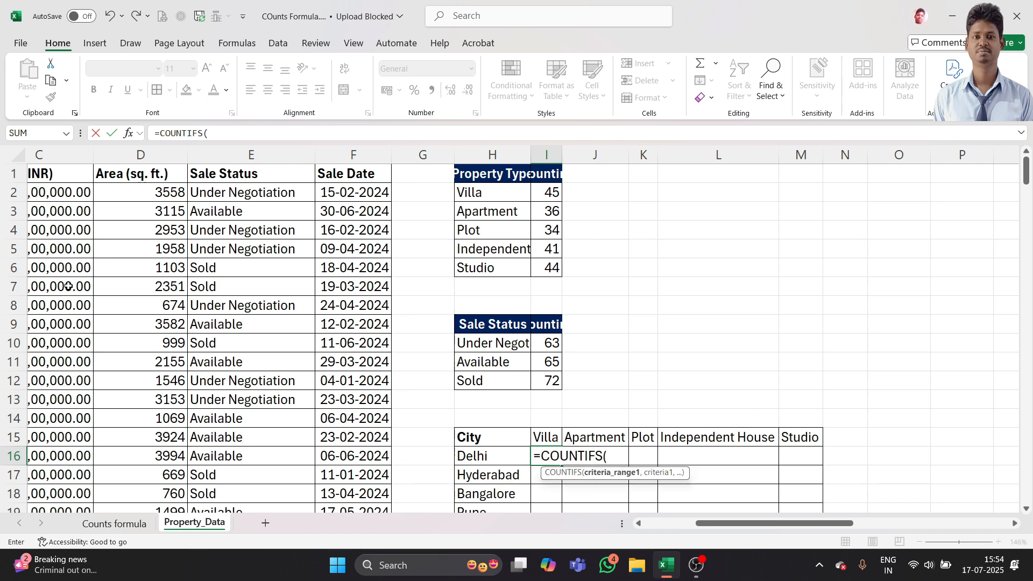
click(693, 529)
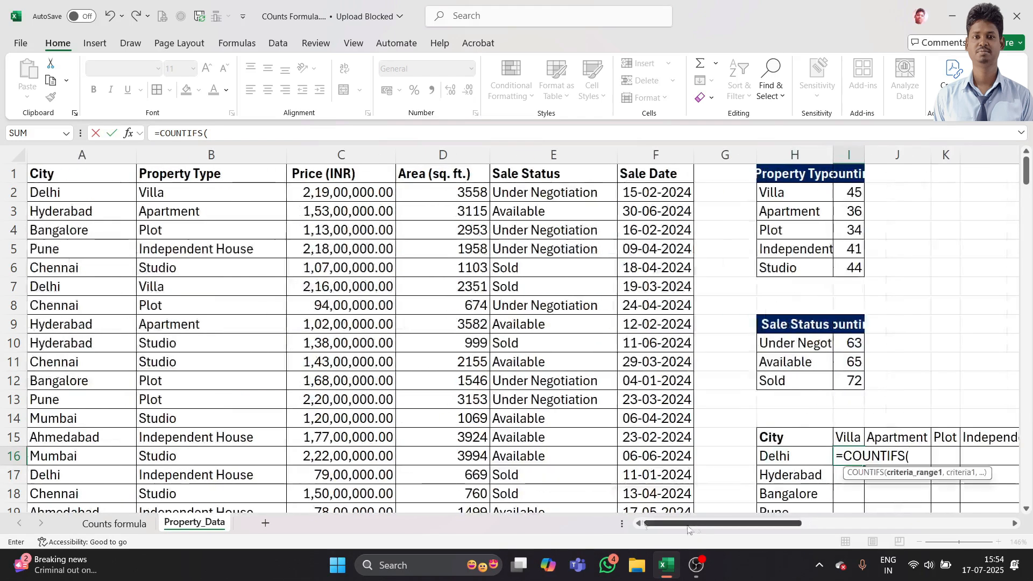
click(56, 153)
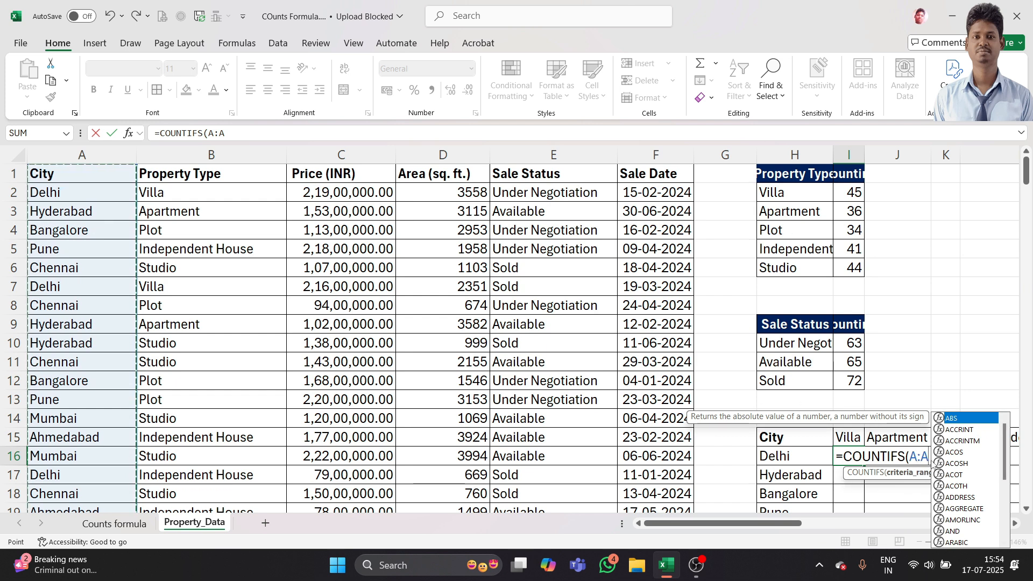
- Use the Delhi cell H16 as the first criterion of the COUNTIFS formula in I16
text(,)
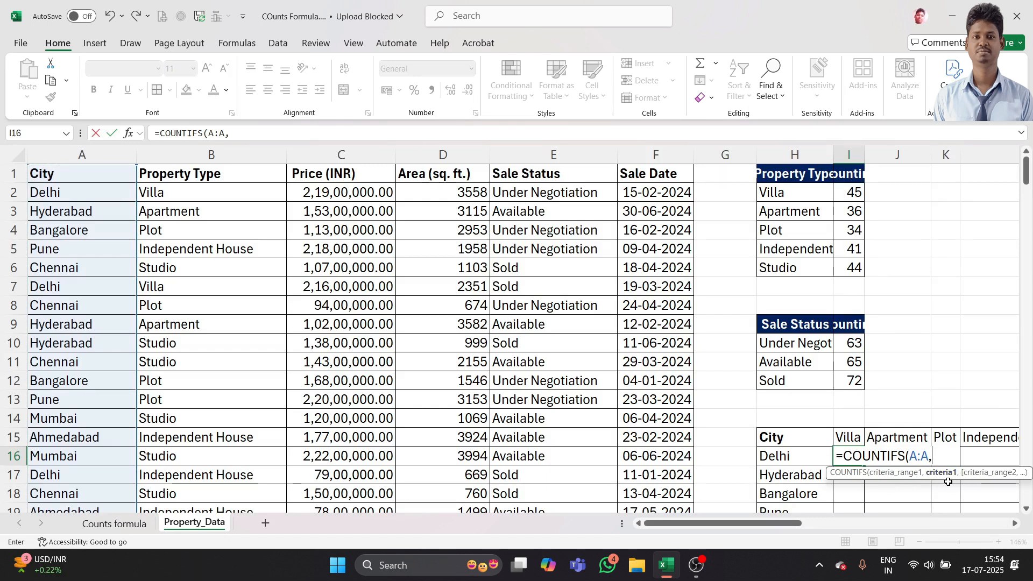
click(776, 456)
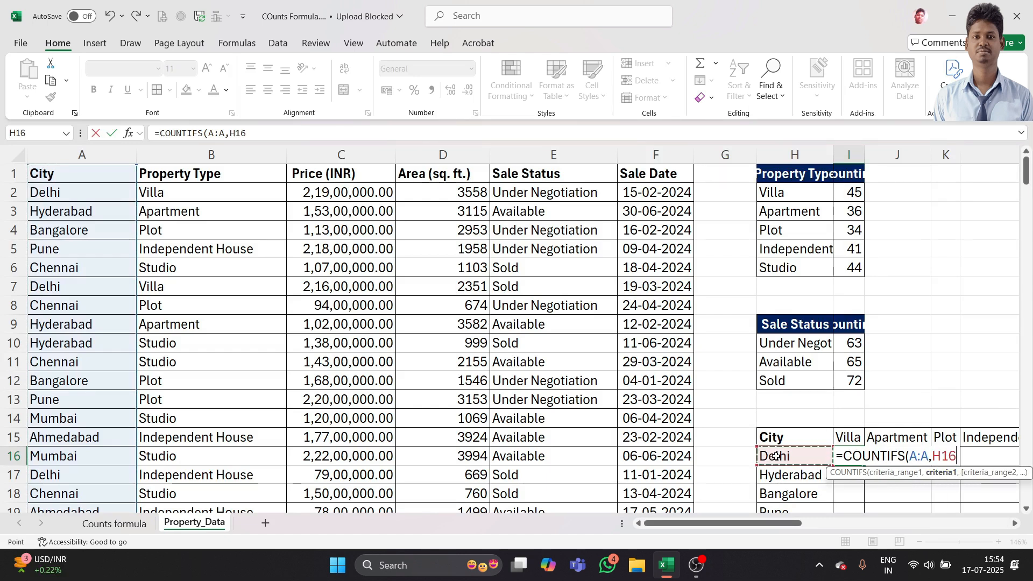
scroll(785, 456, down, 1)
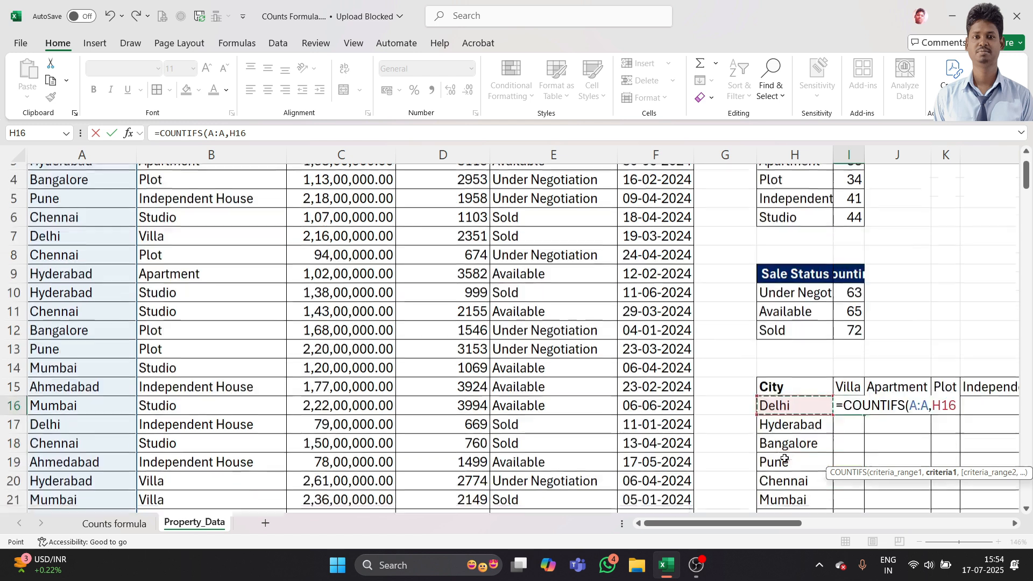
scroll(699, 460, right, 3)
scroll(698, 460, down, 1)
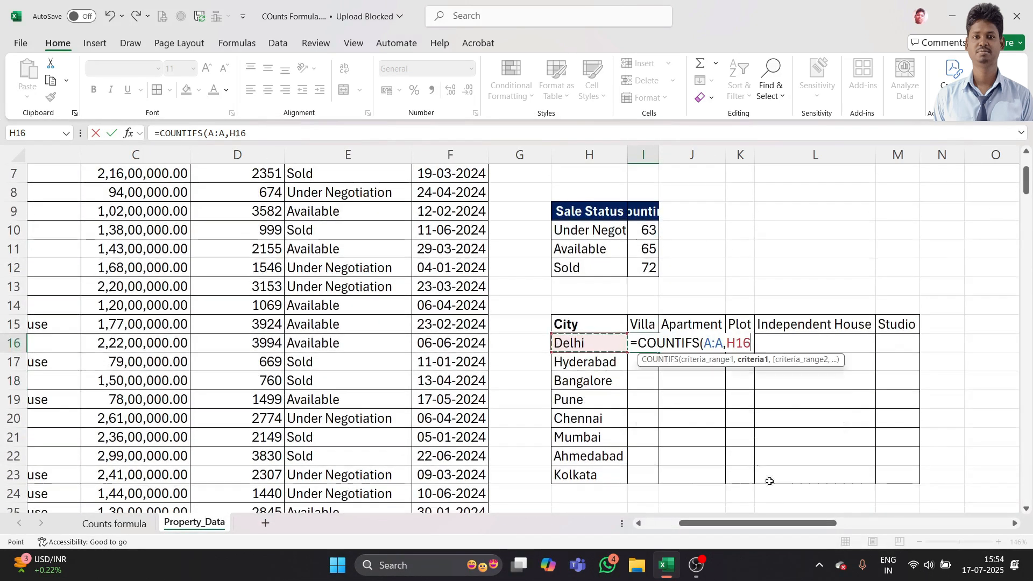
text(,)
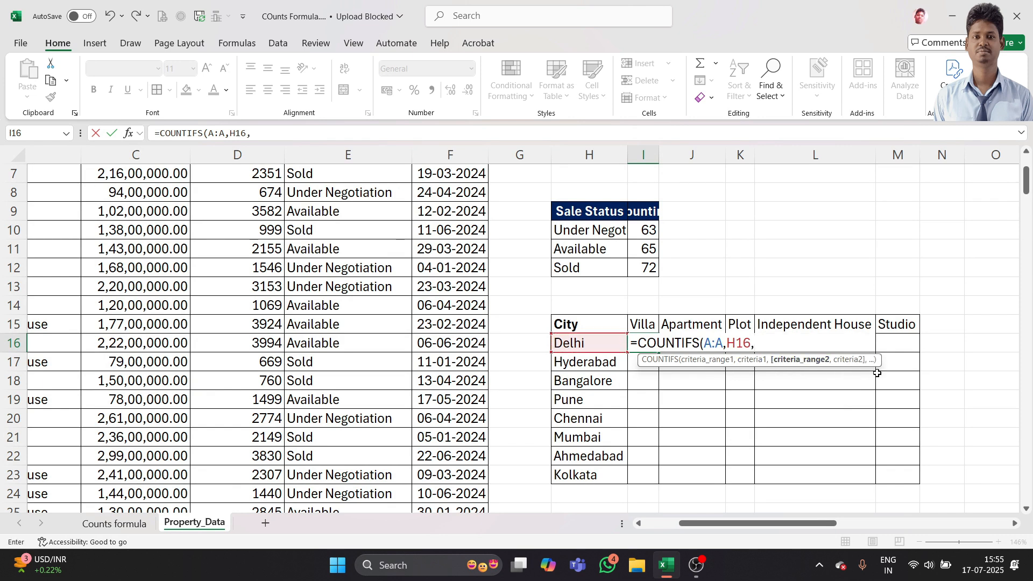
- Complete the formula with Property Type range B:B and the Villa header I15, giving =COUNTIFS(A:A,H16,B:B,I15)
scroll(753, 523, left, 2)
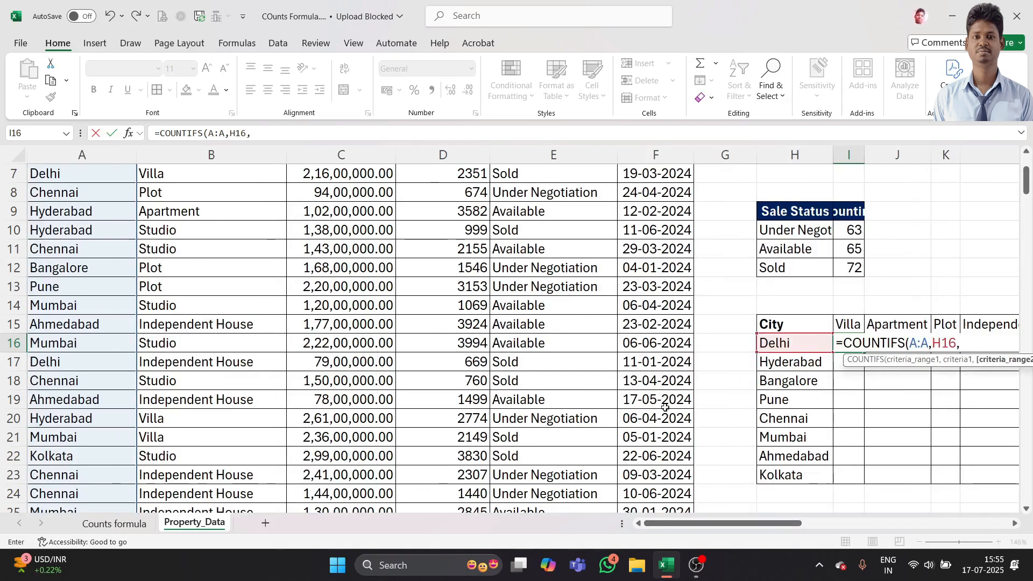
scroll(189, 237, up, 2)
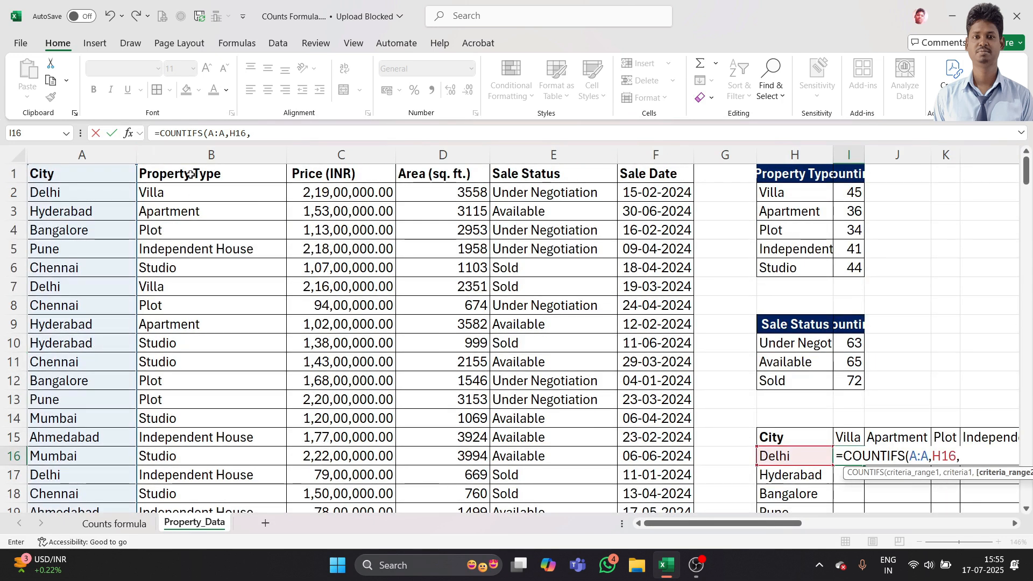
click(191, 155)
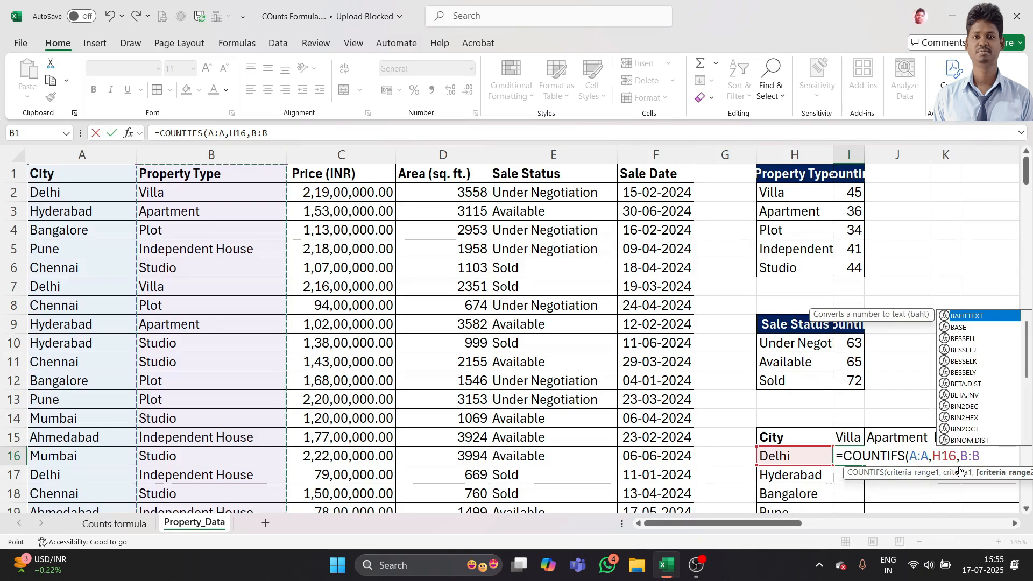
scroll(807, 524, right, 4)
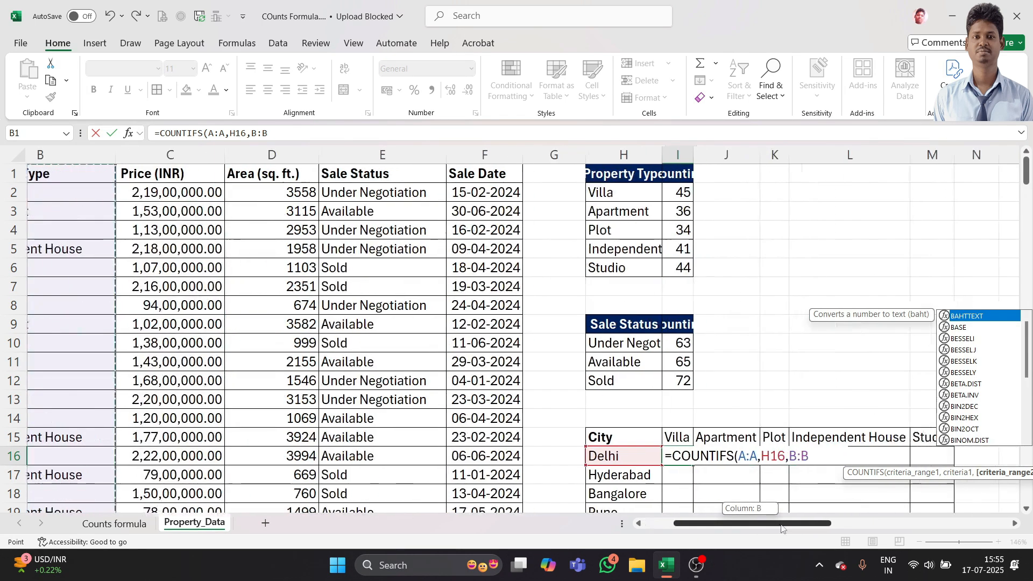
text(,)
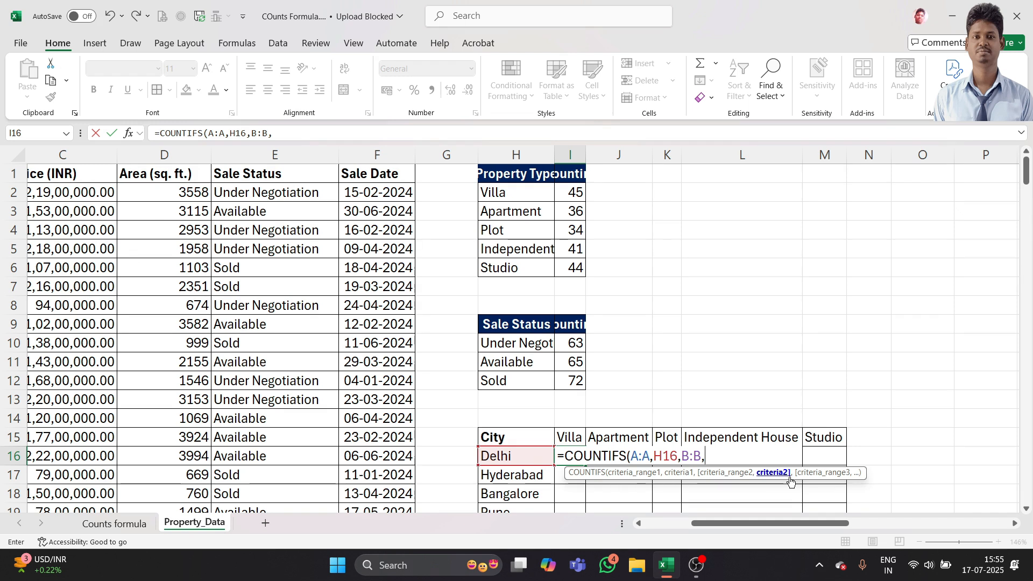
click(564, 437)
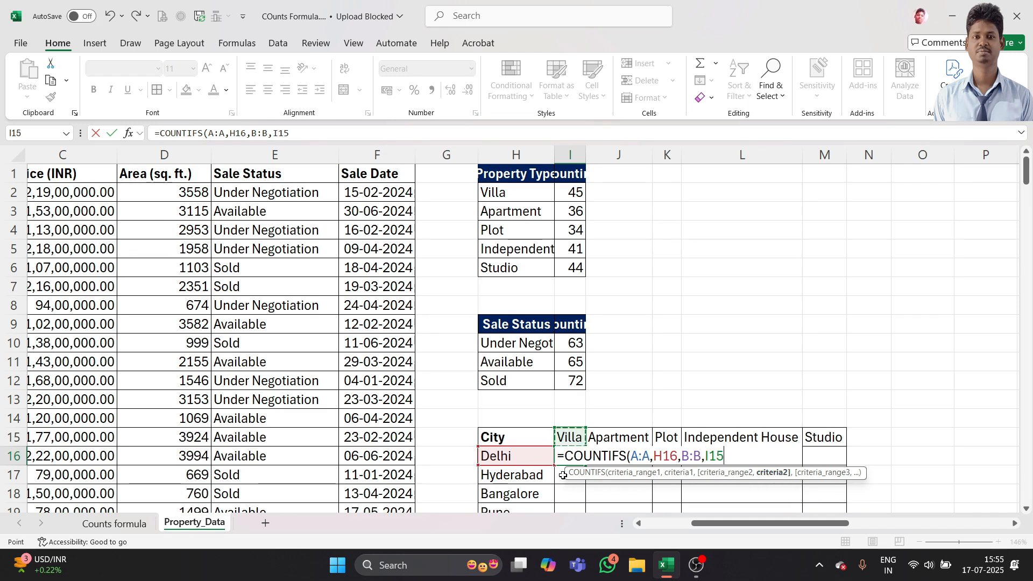
text())
key(Return)
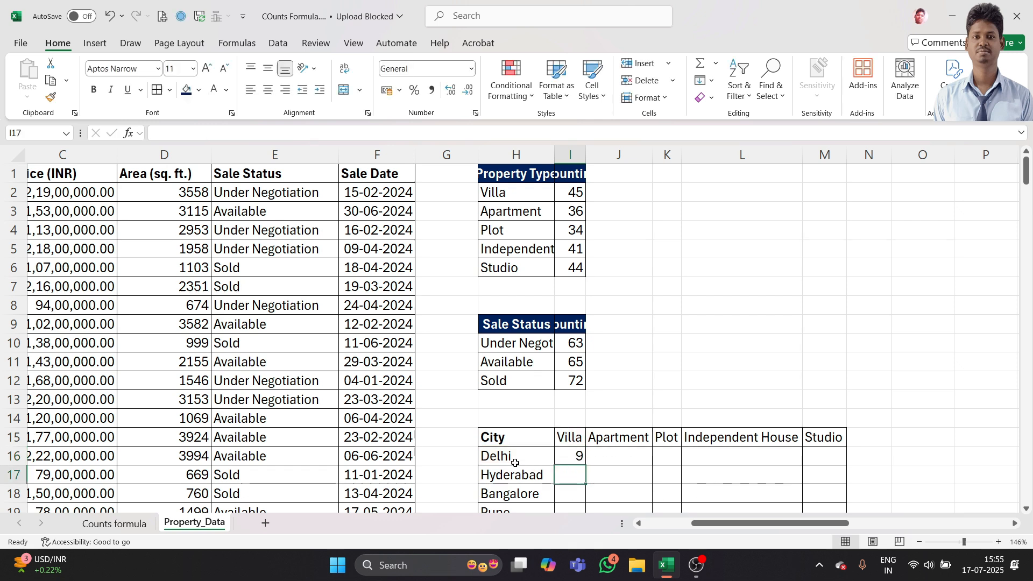
- Try to fill the COUNTIFS formula from I16 down to I23 and across to M23 with its relative references
click(570, 458)
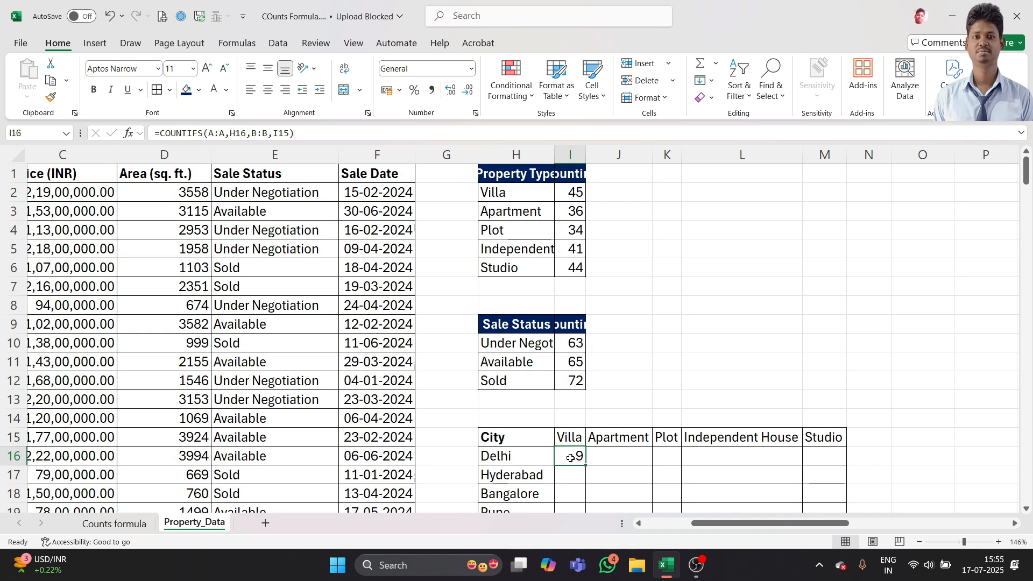
scroll(570, 458, down, 2)
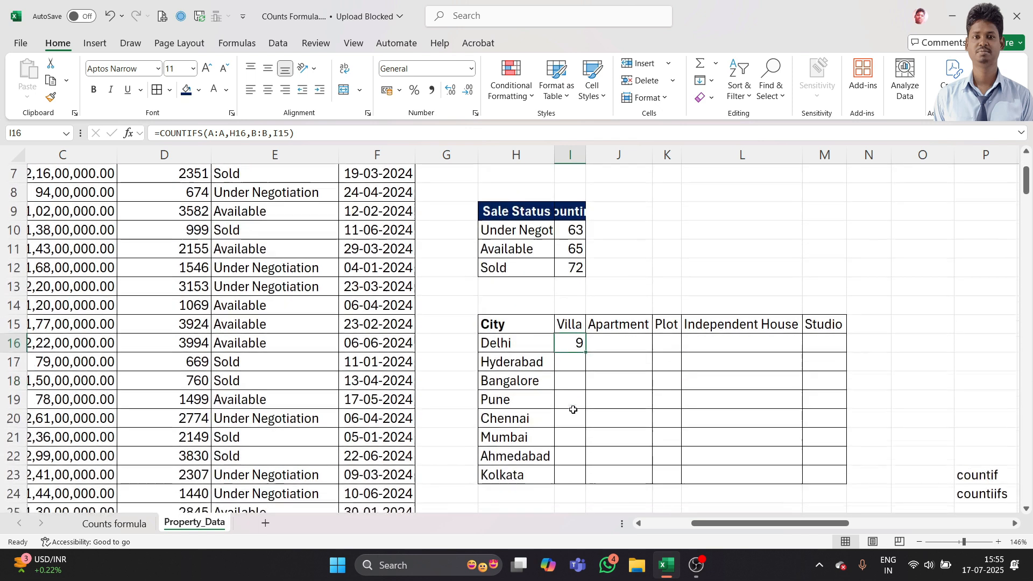
drag(585, 352, 584, 484)
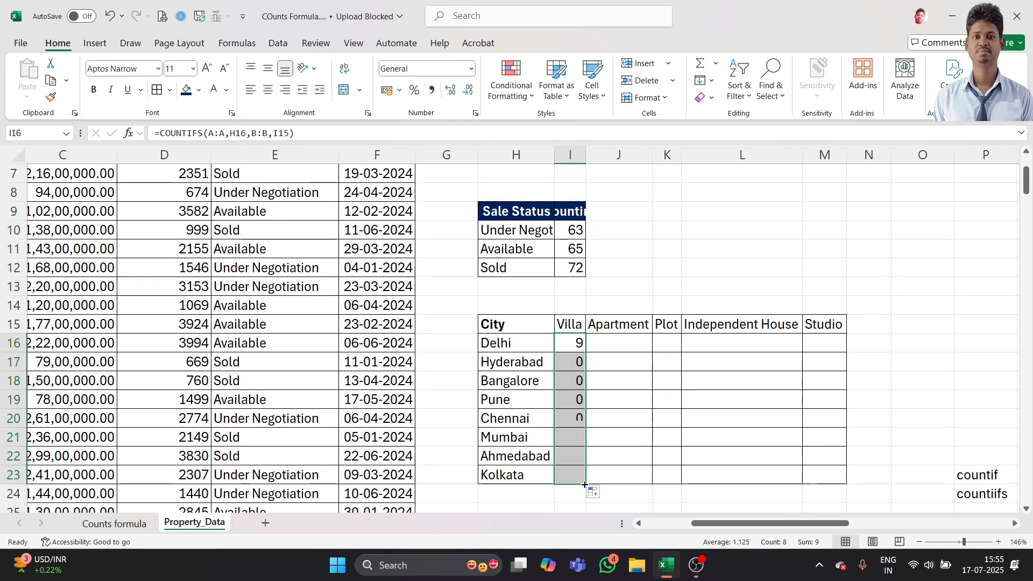
click(616, 460)
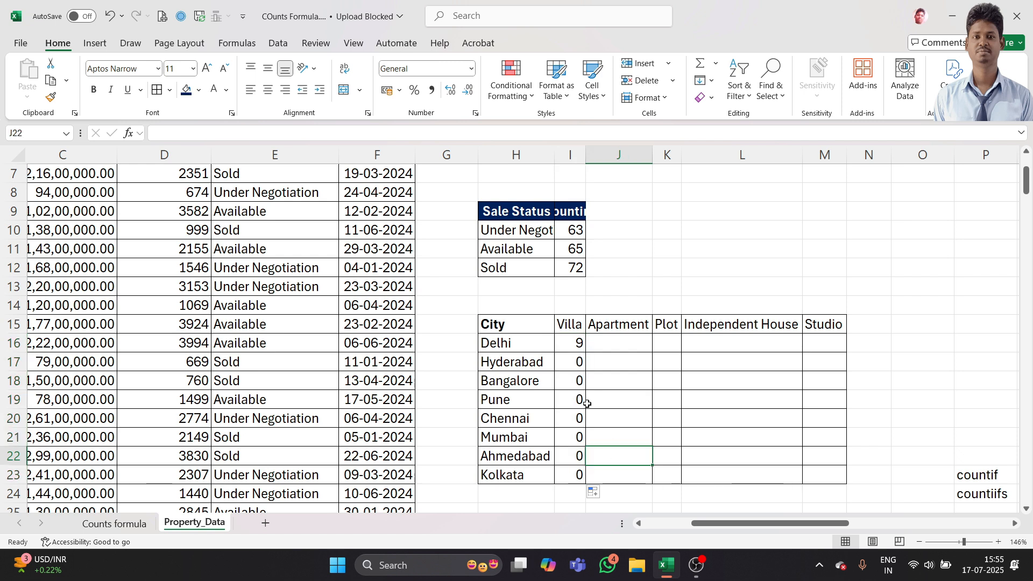
click(568, 352)
drag(585, 352, 839, 478)
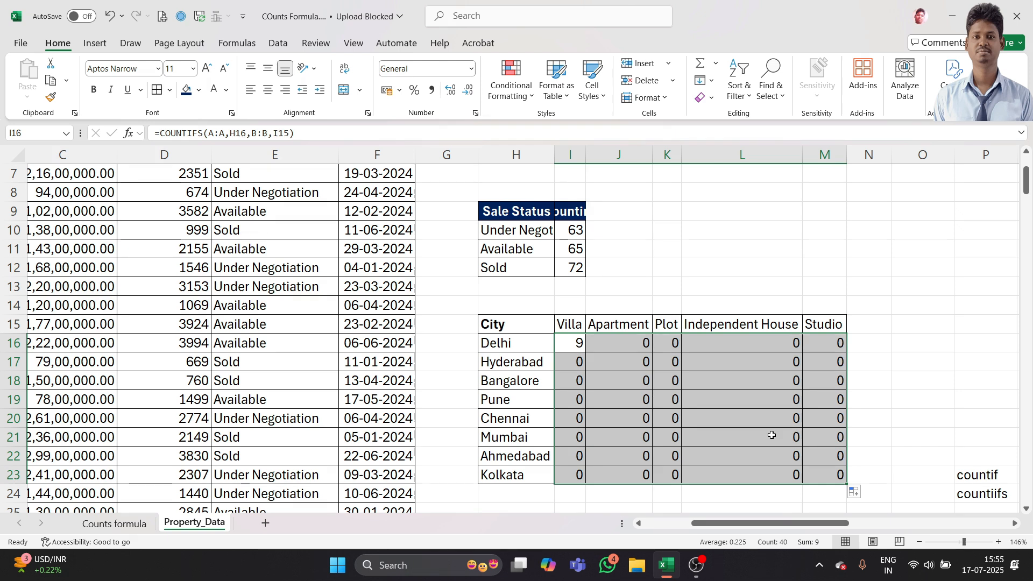
- Undo the formula fills in the city by property type table, keeping only the formula in I16
key(ctrl+z)
key(ctrl+z)
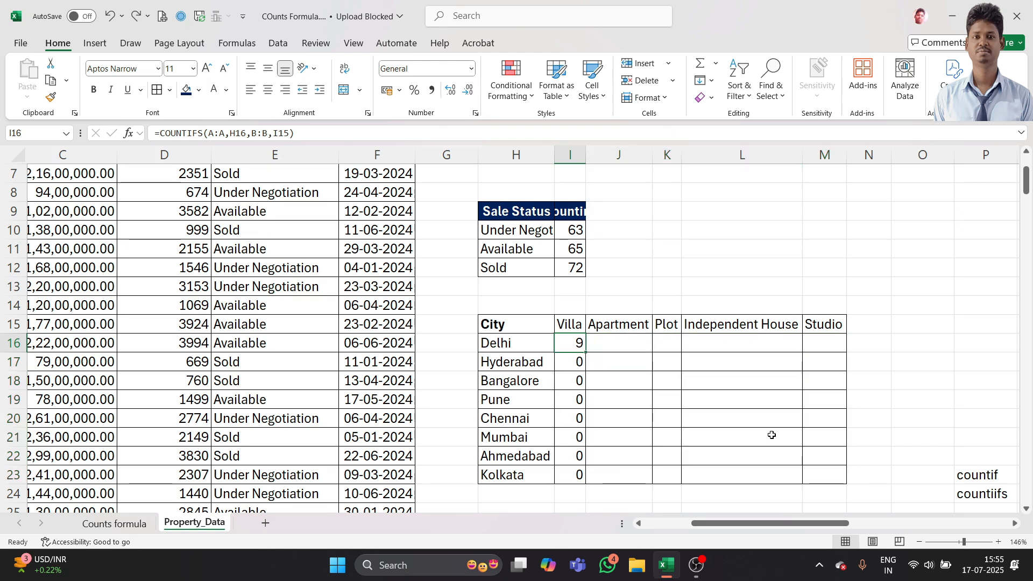
key(ctrl+z)
- Edit the COUNTIFS formula in I16 so its City range is absolute as $A:$A
scroll(597, 325, up, 2)
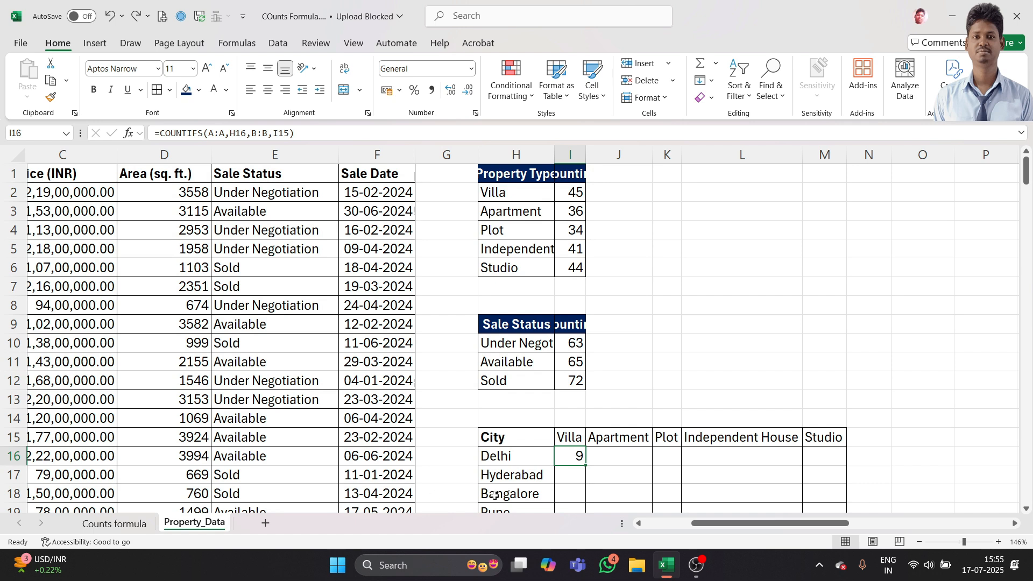
double_click(579, 456)
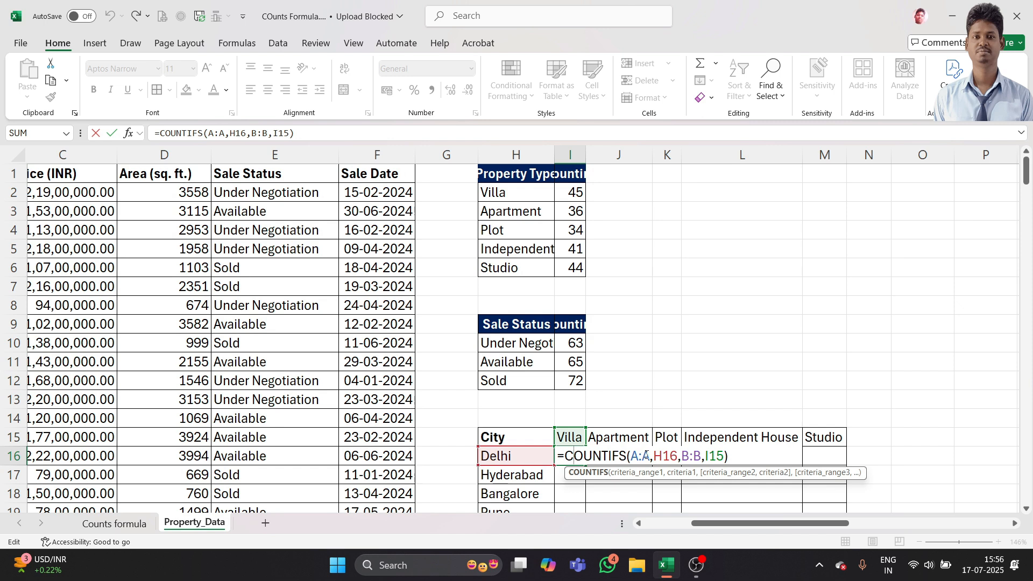
drag(649, 456, 638, 456)
key(F4)
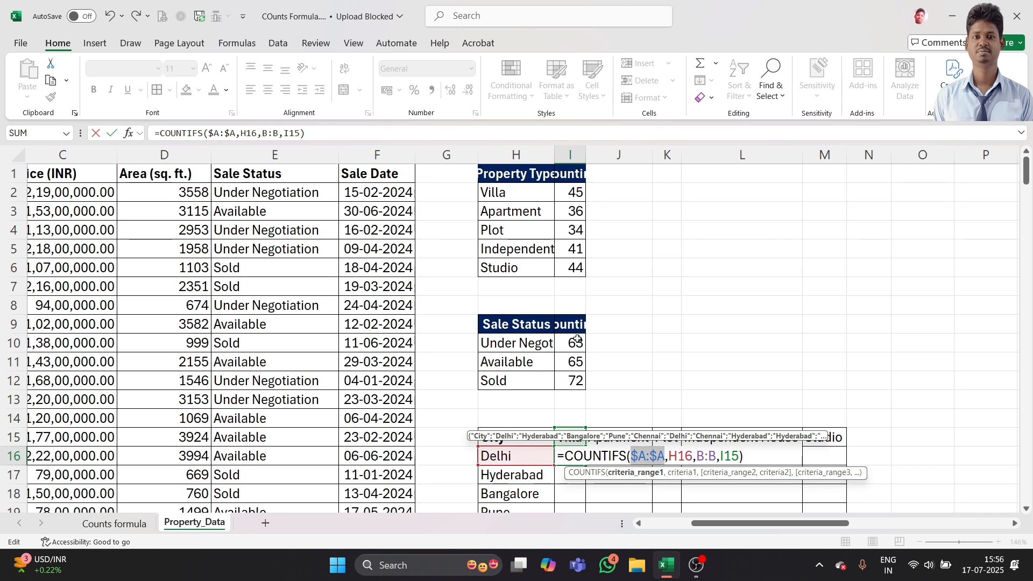
- Lock only the column of the city criterion as $H16 and make the Property Type range absolute as $B:$B in the I16 formula
scroll(513, 482, down, 1)
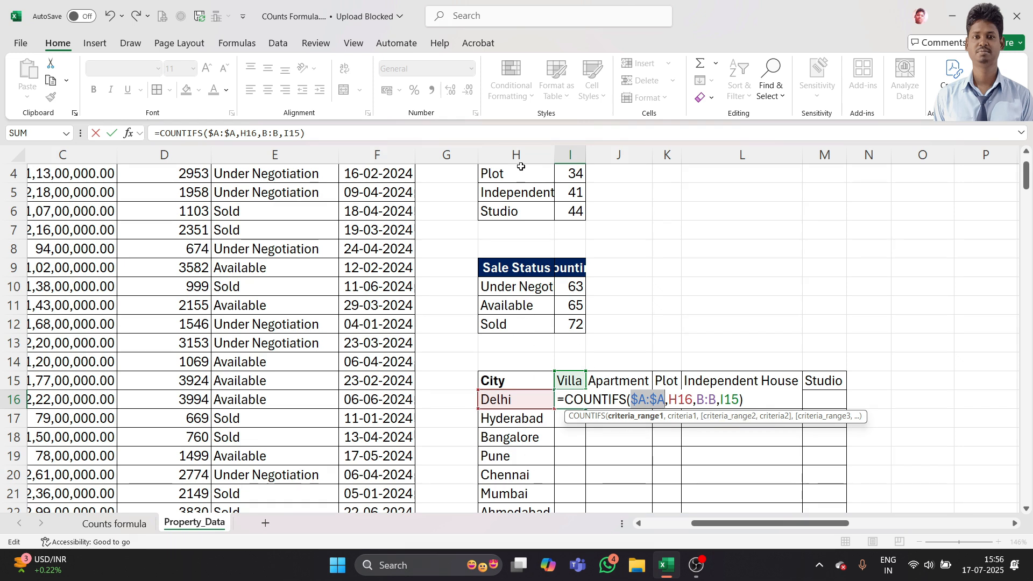
scroll(522, 429, down, 1)
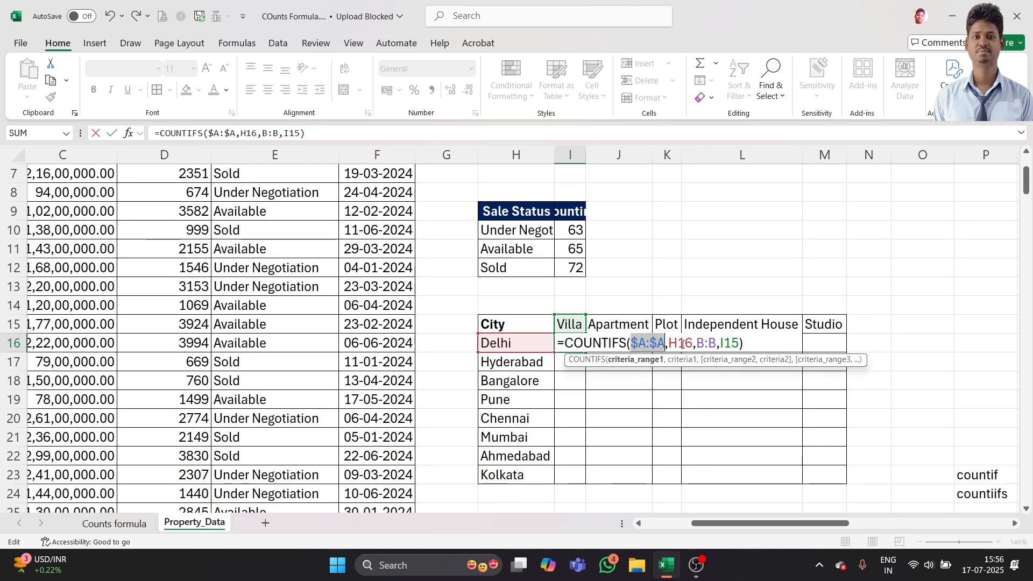
drag(669, 342, 697, 356)
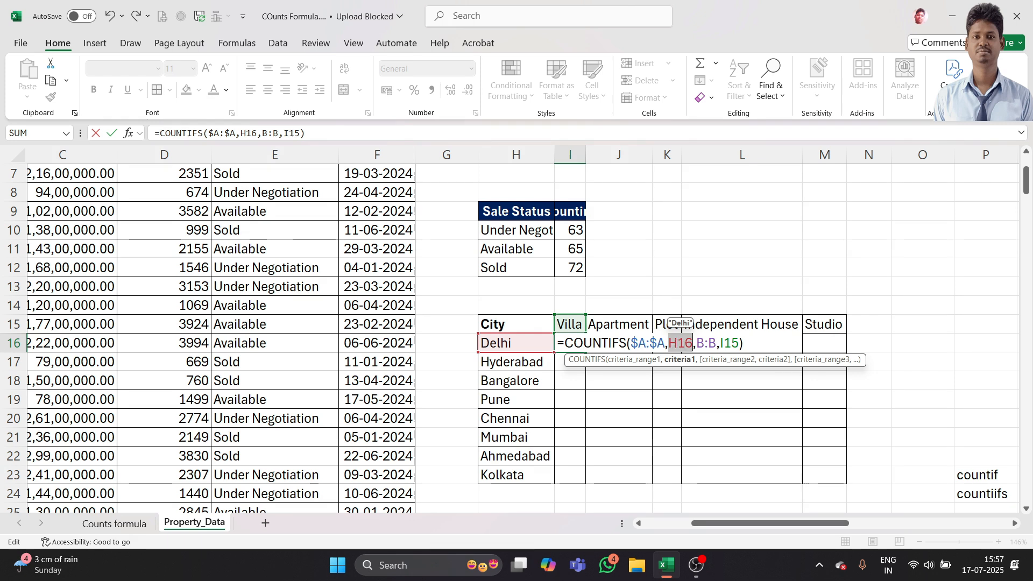
key(F4)
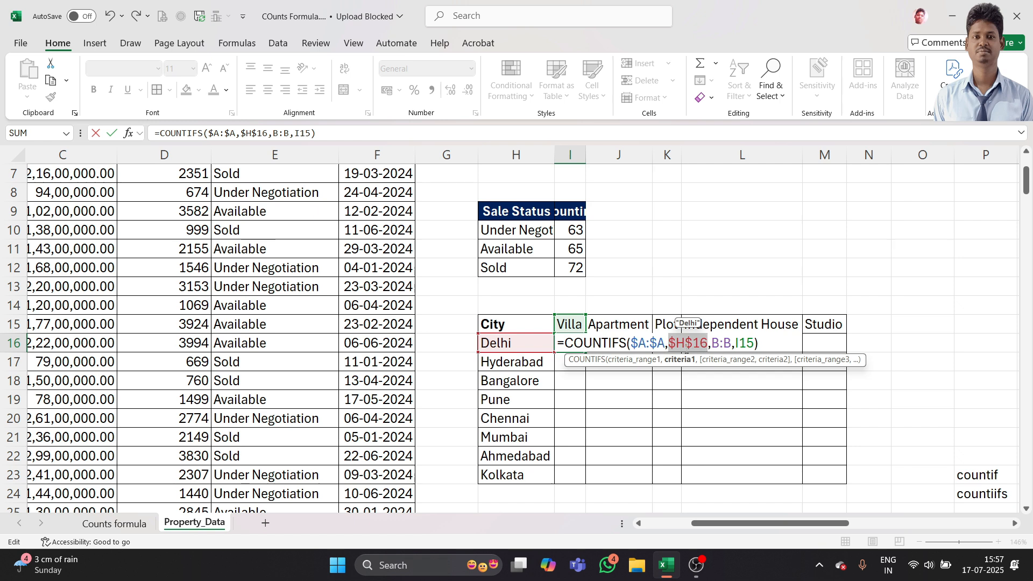
key(F4)
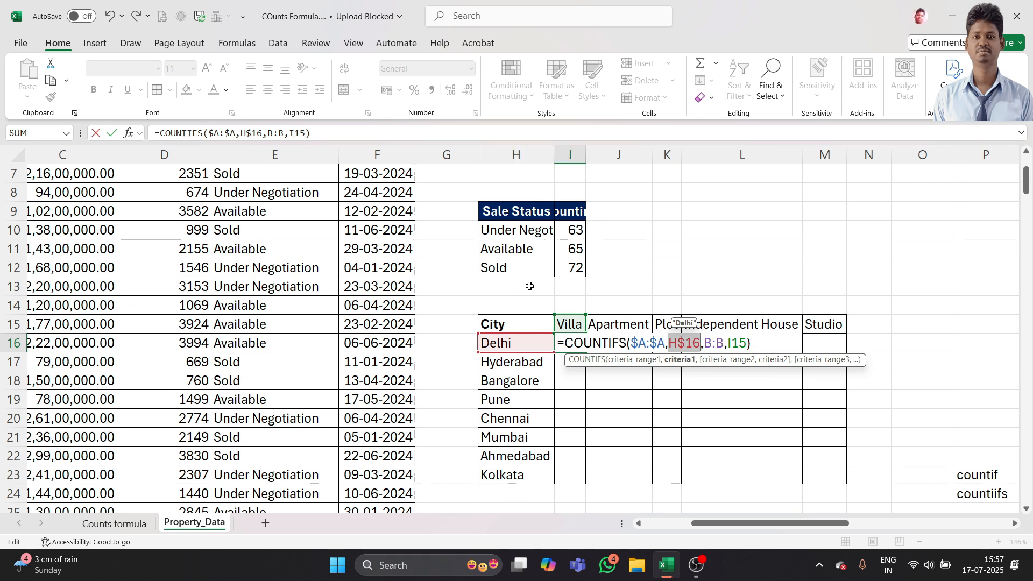
key(F4)
drag(704, 343, 724, 343)
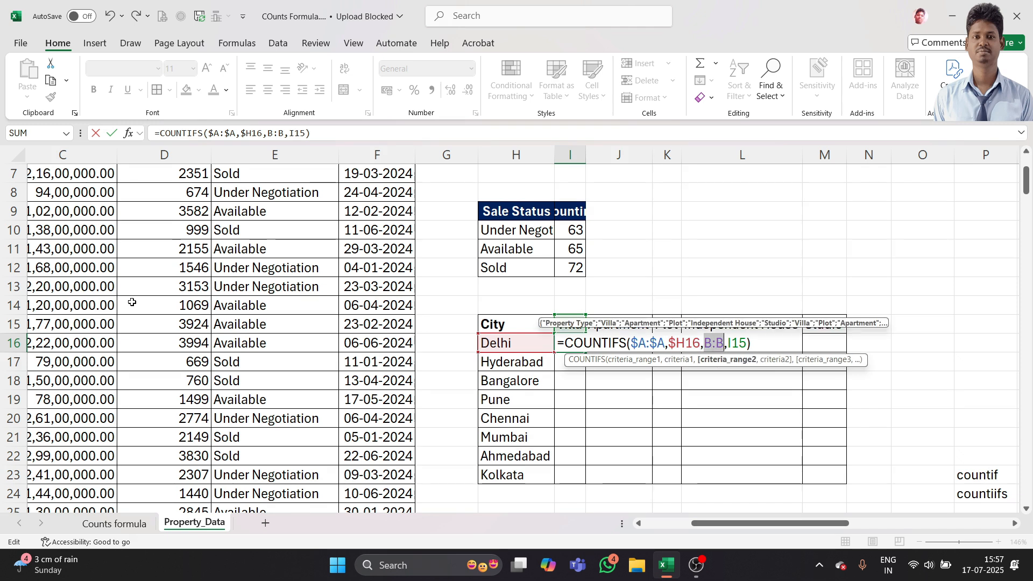
key(F4)
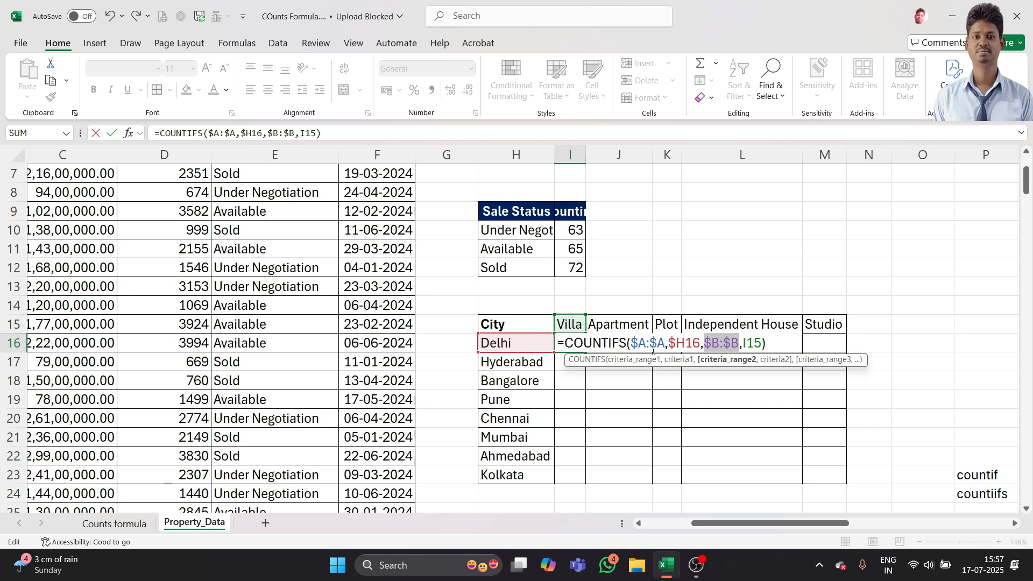
- Lock only the row of the property type criterion as I$15 in the I16 COUNTIFS formula and commit the formula
double_click(749, 343)
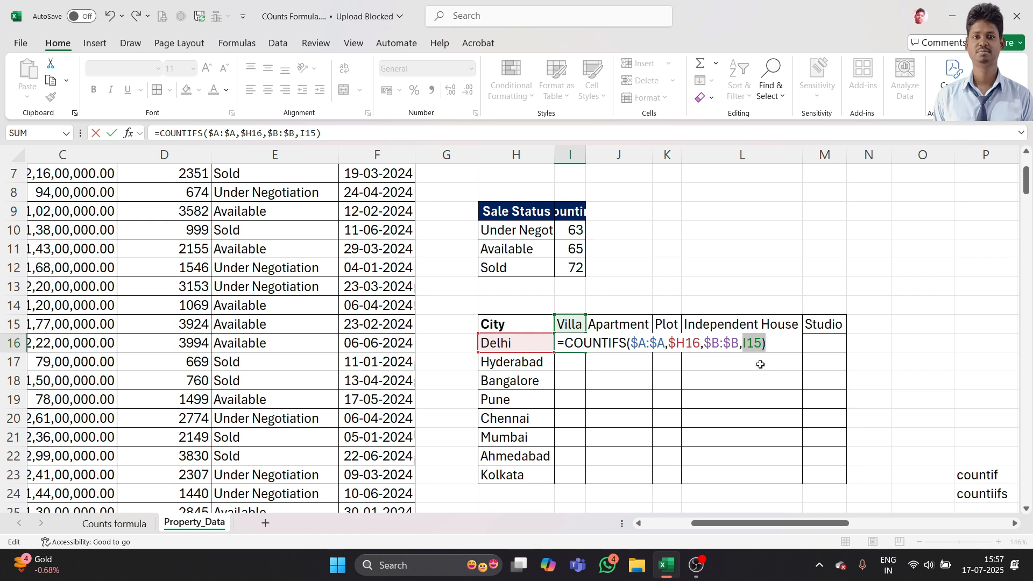
click(762, 344)
drag(761, 344, 745, 343)
key(F4)
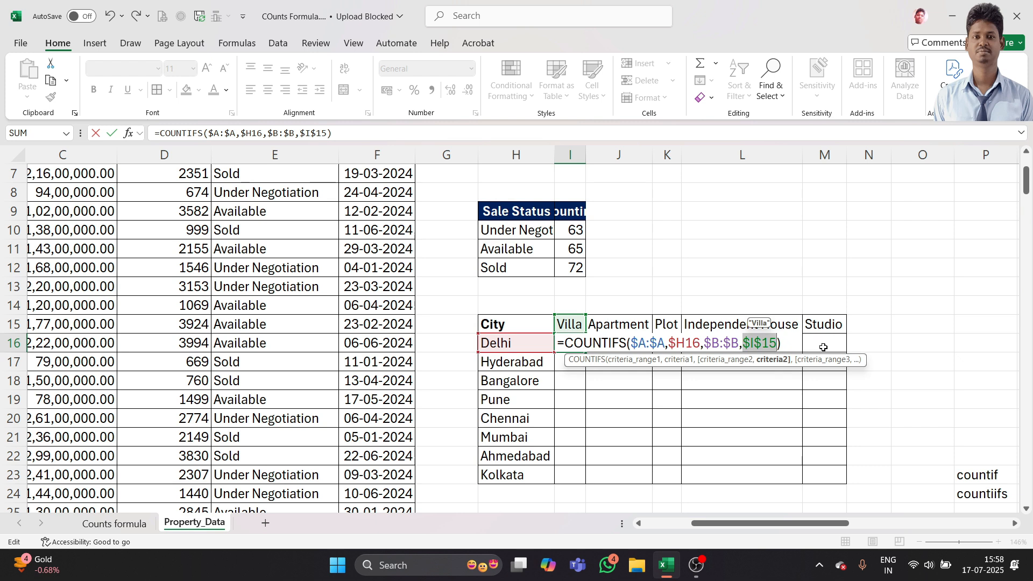
key(F4)
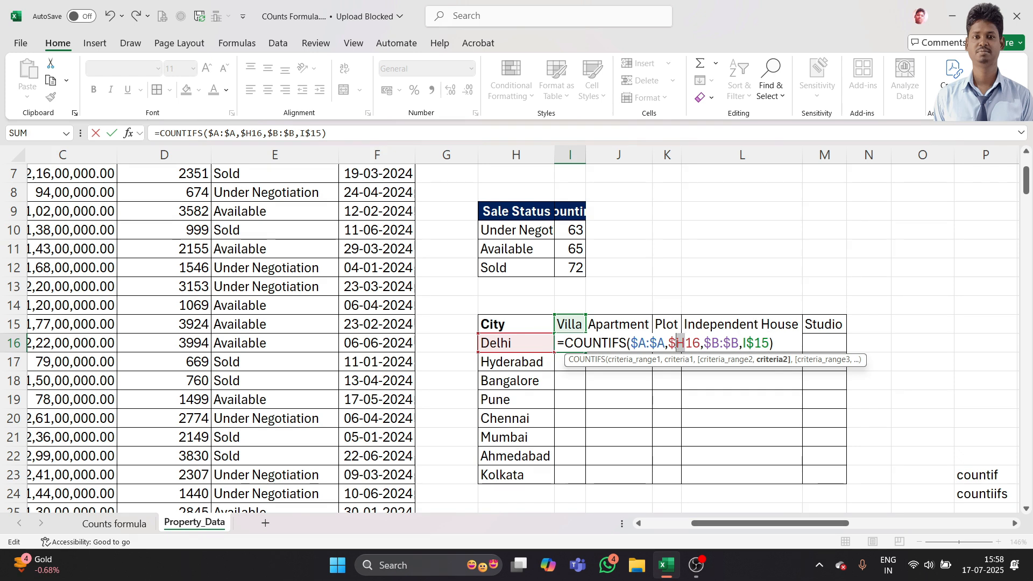
click(679, 344)
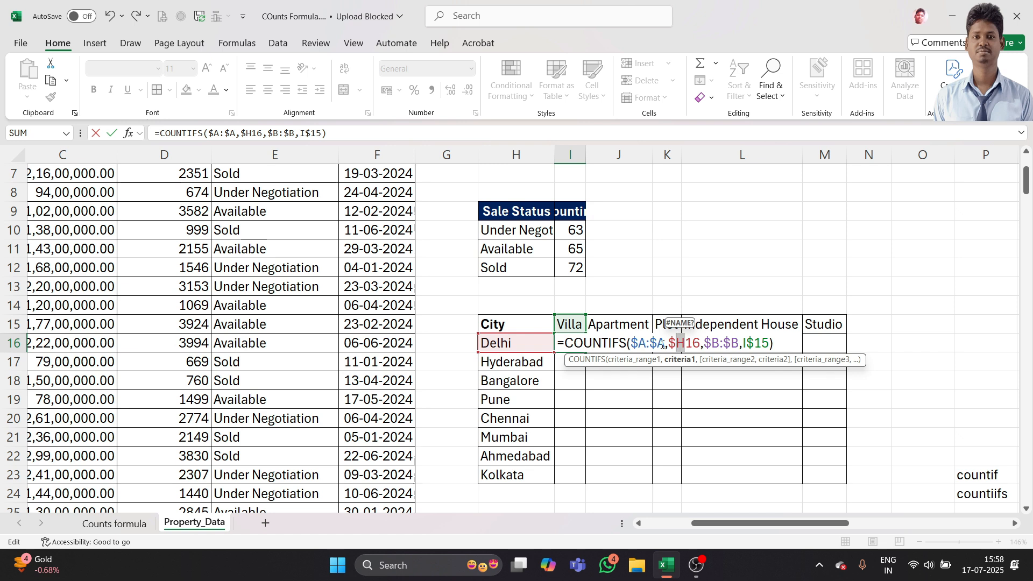
click(781, 342)
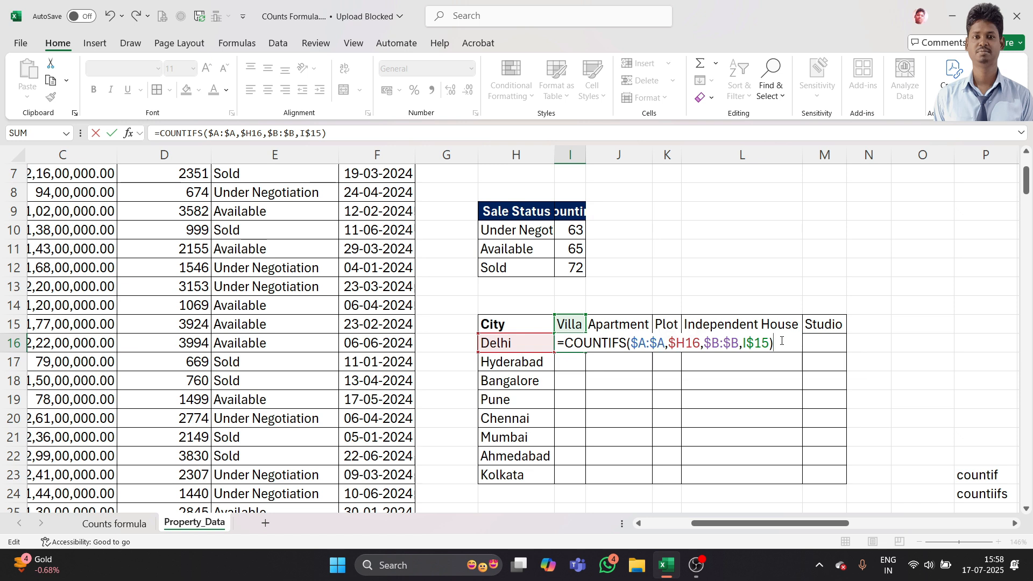
key(Return)
- Fill the COUNTIFS formula from I16 down to I23 and across to column M so it covers the table range I16:M23
click(579, 342)
drag(587, 354, 598, 483)
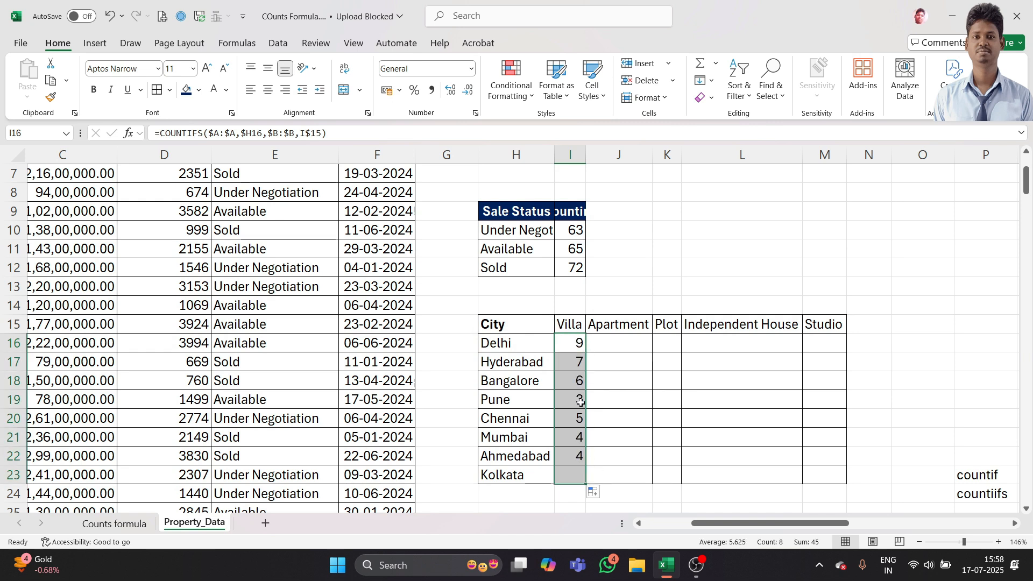
click(603, 350)
click(580, 339)
drag(587, 352, 839, 362)
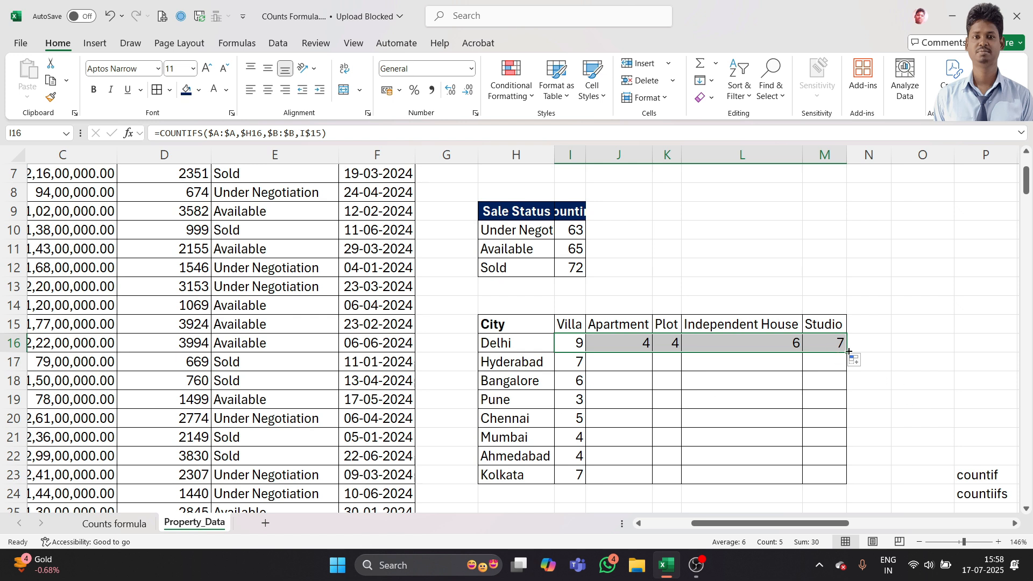
drag(849, 352, 852, 484)
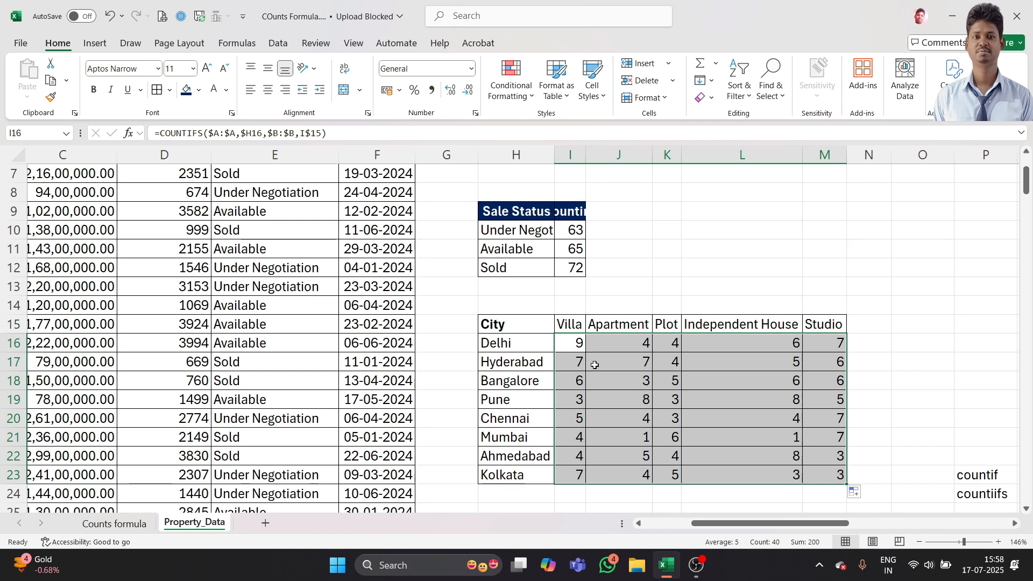
- Review the counting summaries on the Property_Data sheet and the count examples on the Counts formula sheet
click(576, 343)
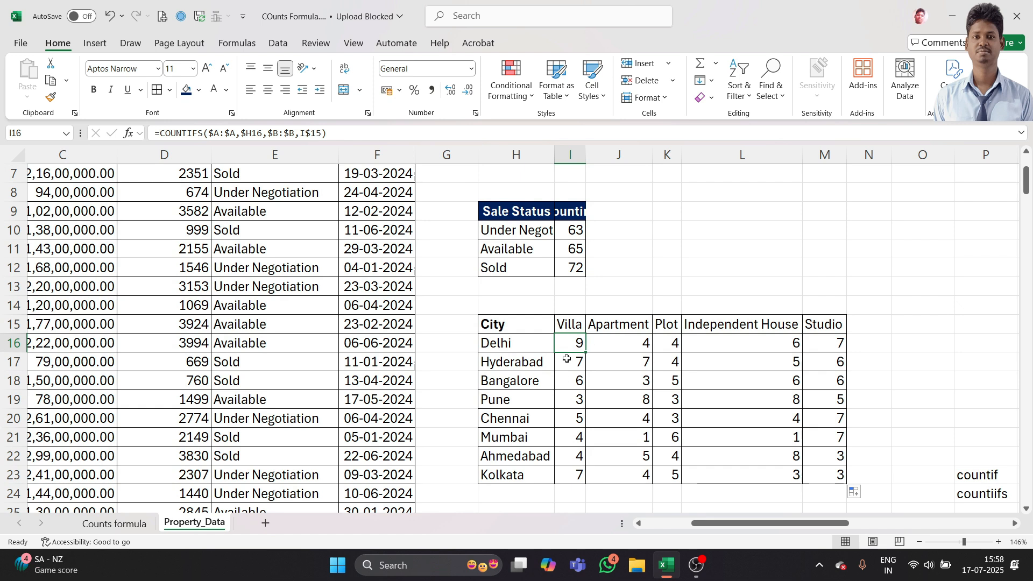
scroll(590, 329, up, 2)
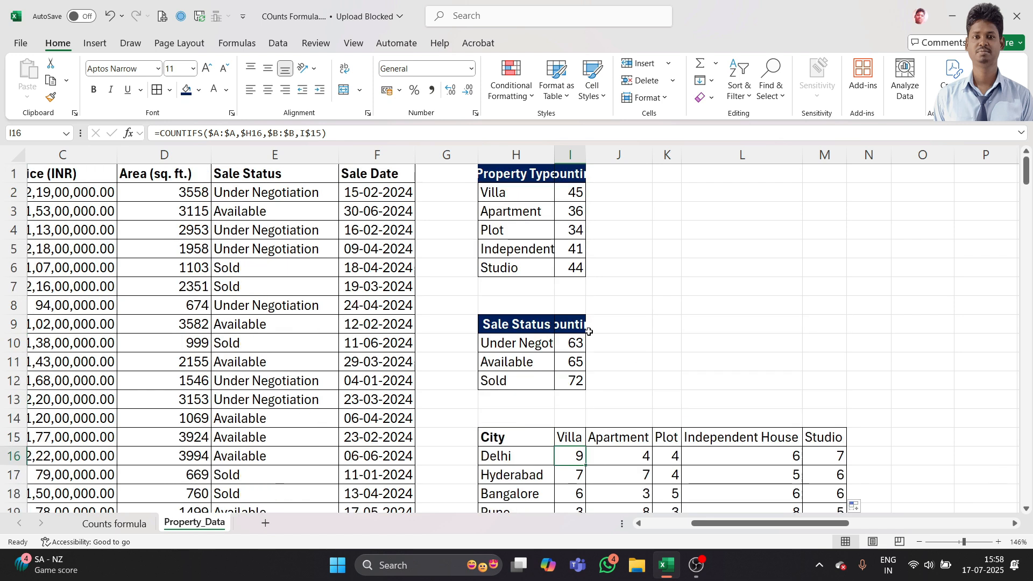
click(113, 523)
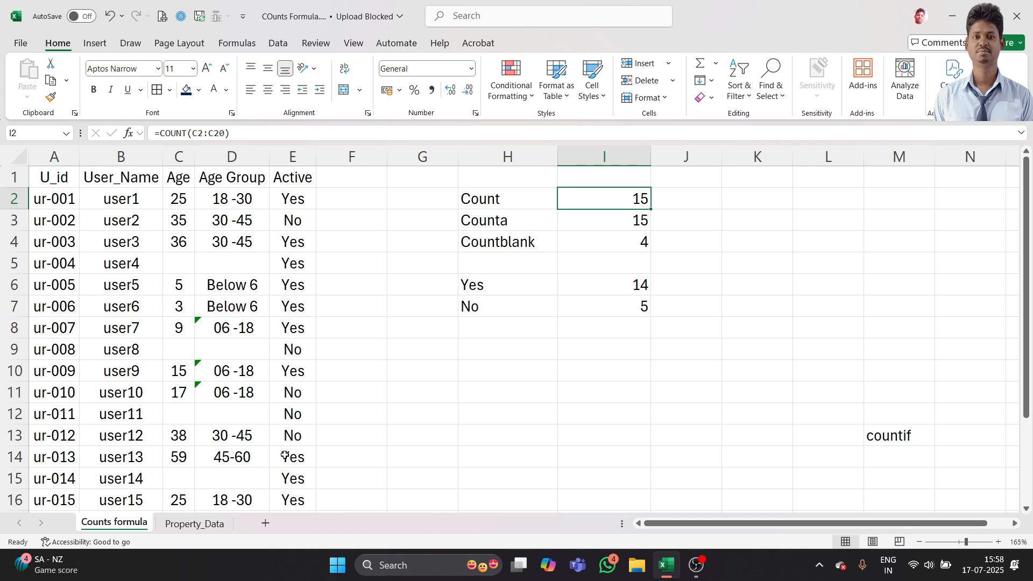
click(195, 523)
scroll(599, 341, down, 1)
scroll(597, 347, up, 1)
scroll(560, 411, down, 1)
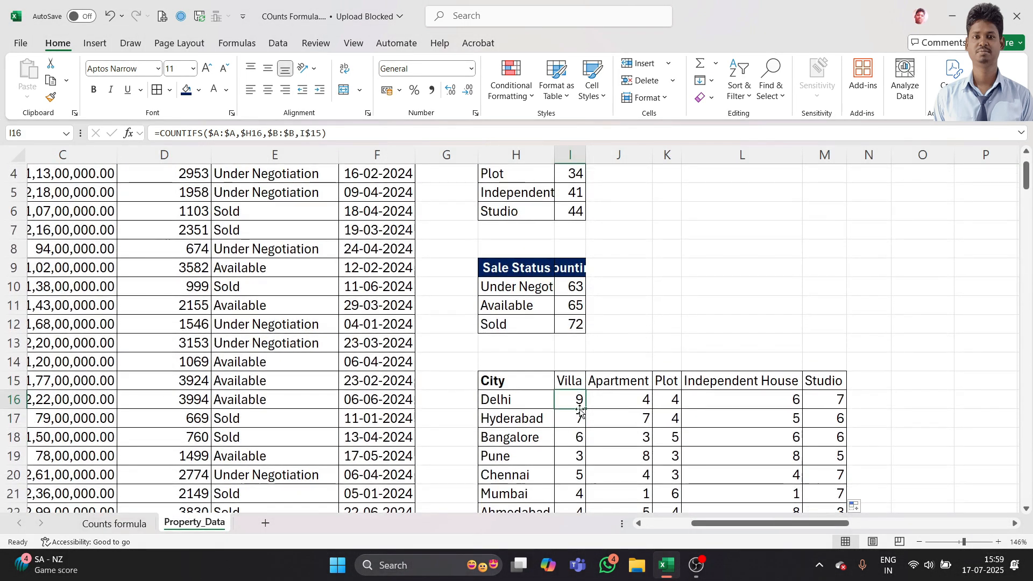
- Open the COUNTIFS formula in I16 to examine its absolute and mixed references
double_click(573, 401)
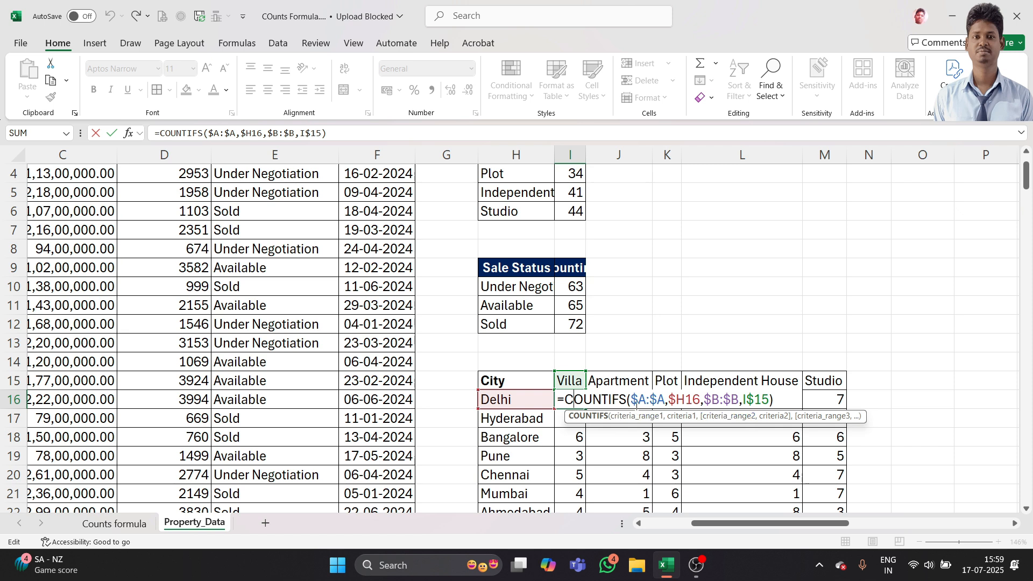
scroll(740, 421, down, 1)
click(775, 343)
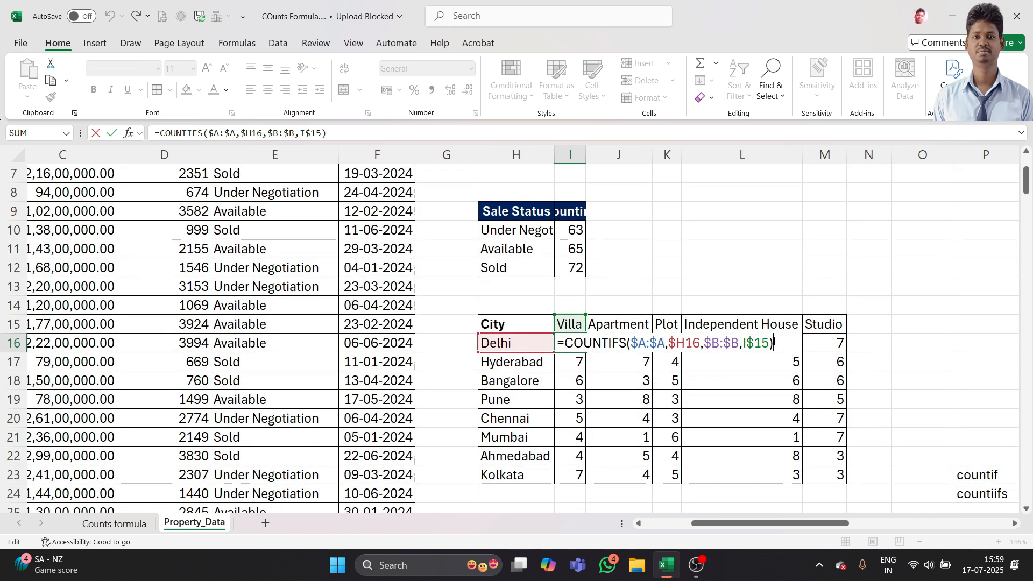